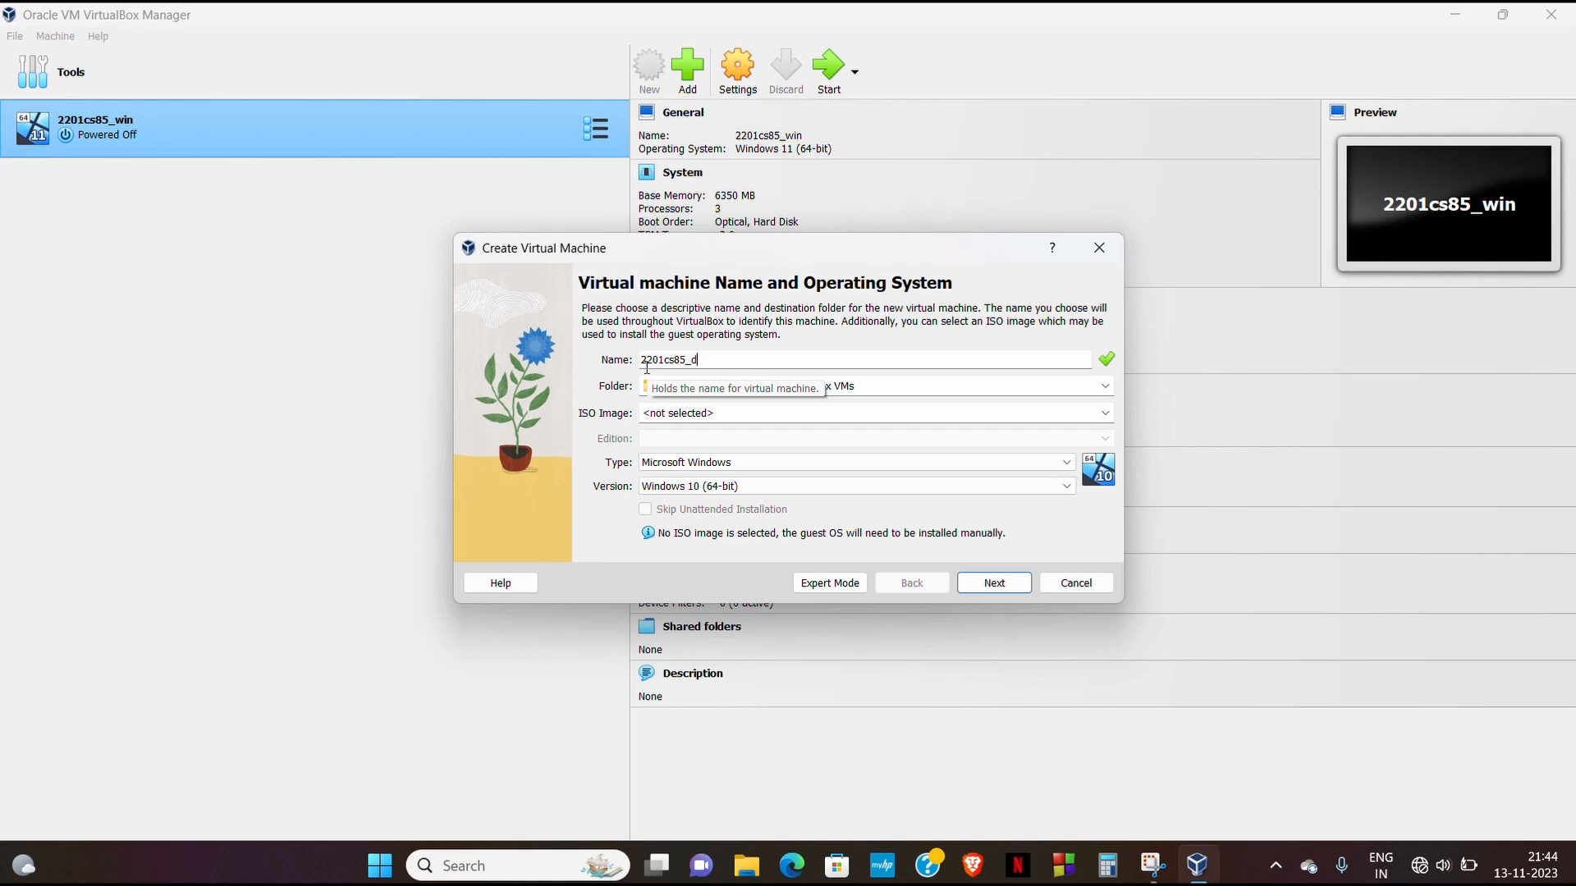
type("t")
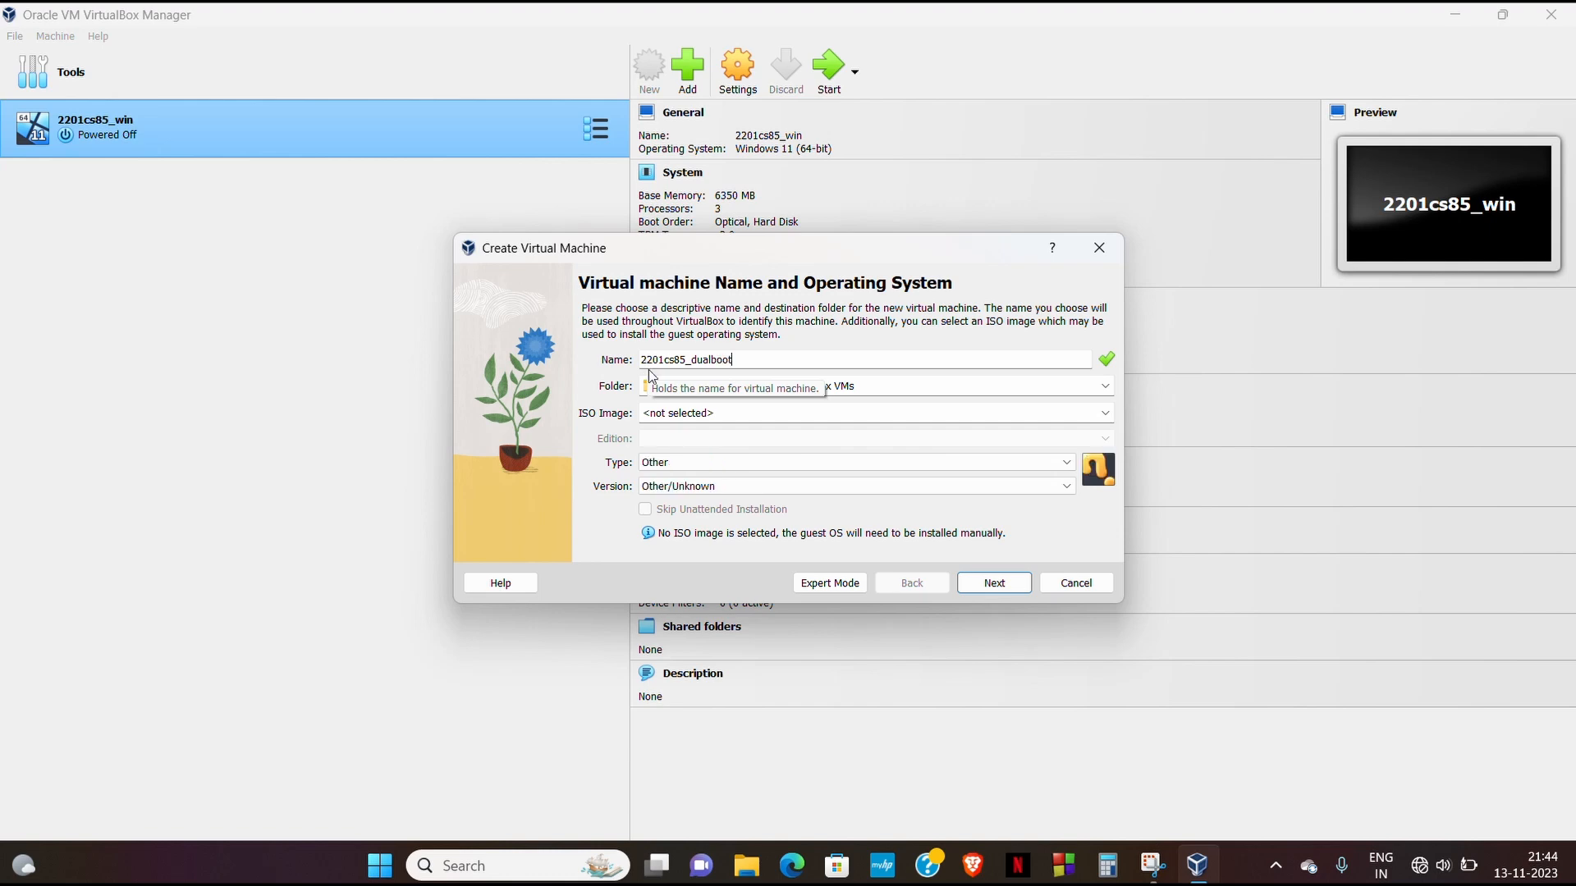
left_click(928, 466)
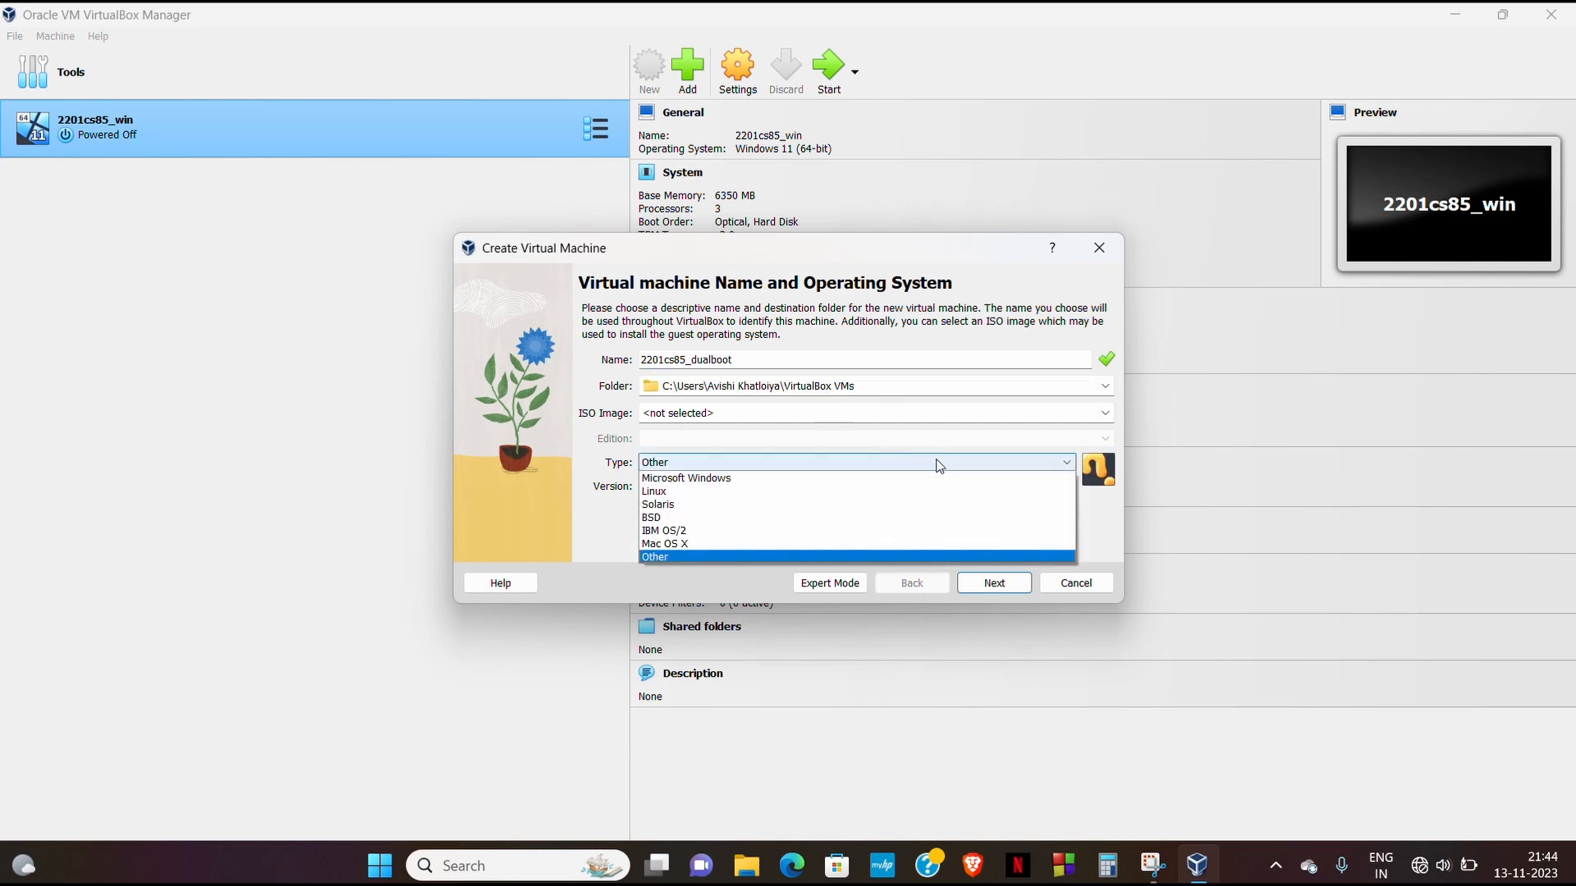
left_click(775, 478)
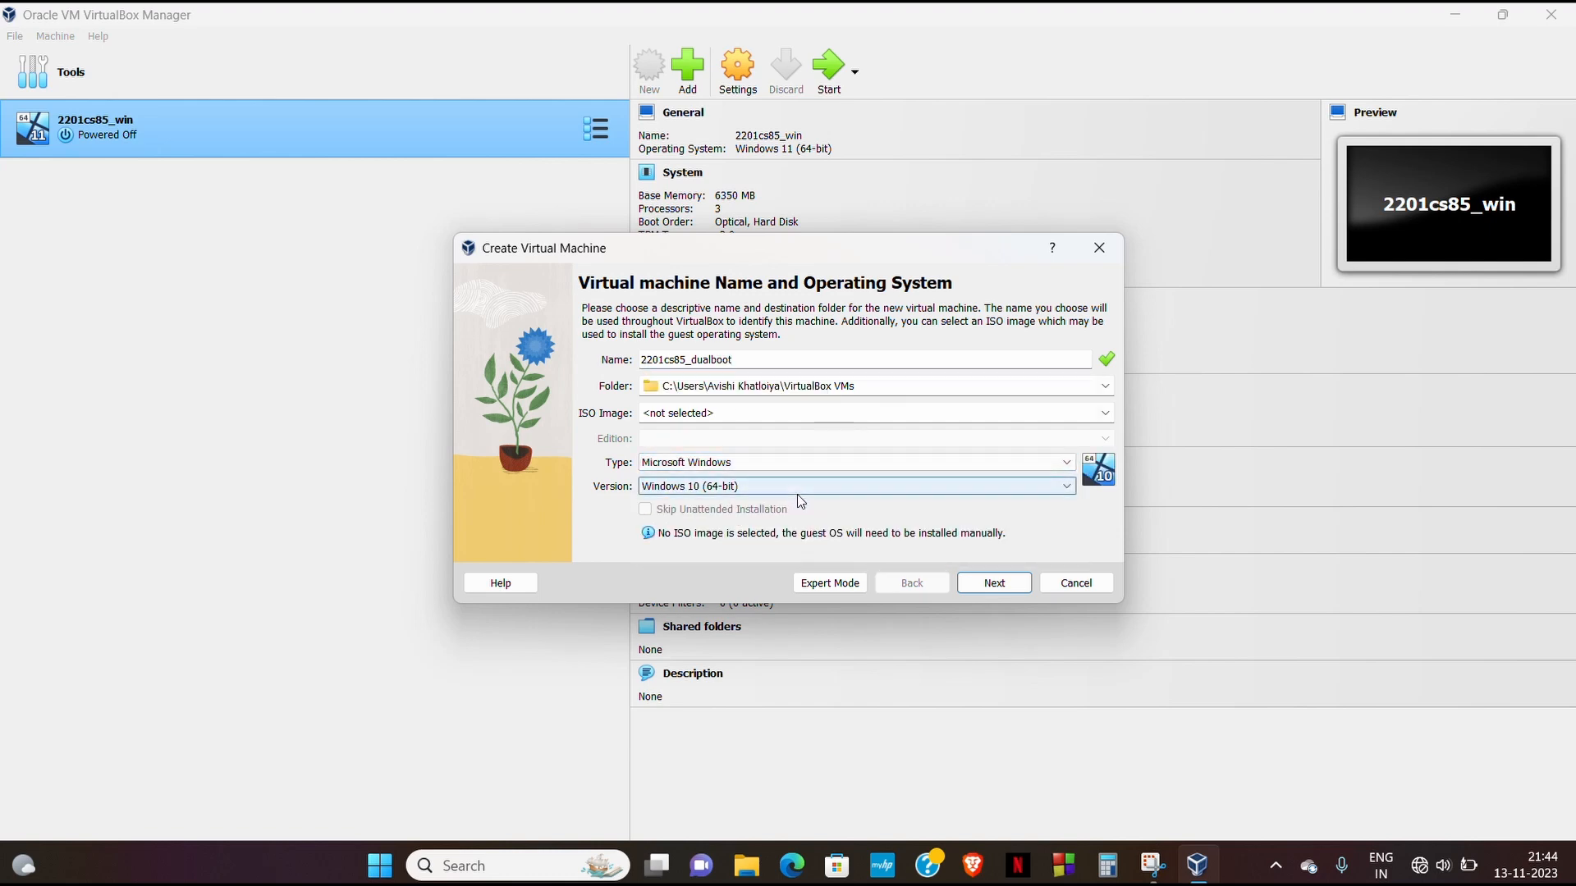
left_click(796, 489)
scroll(757, 569, "down", 3)
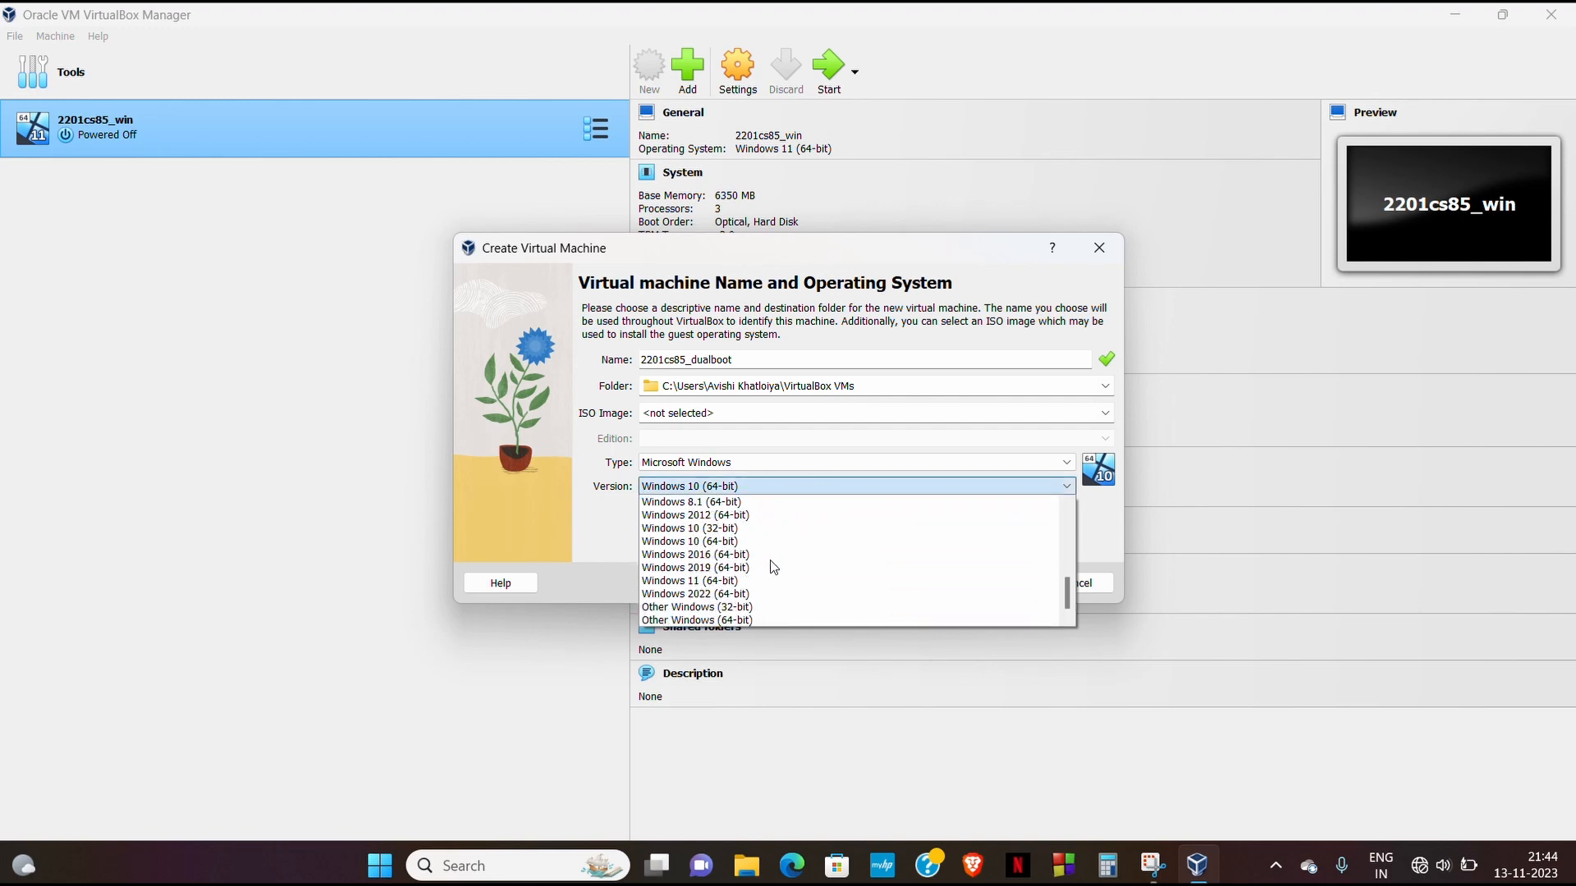
left_click(720, 581)
left_click(978, 589)
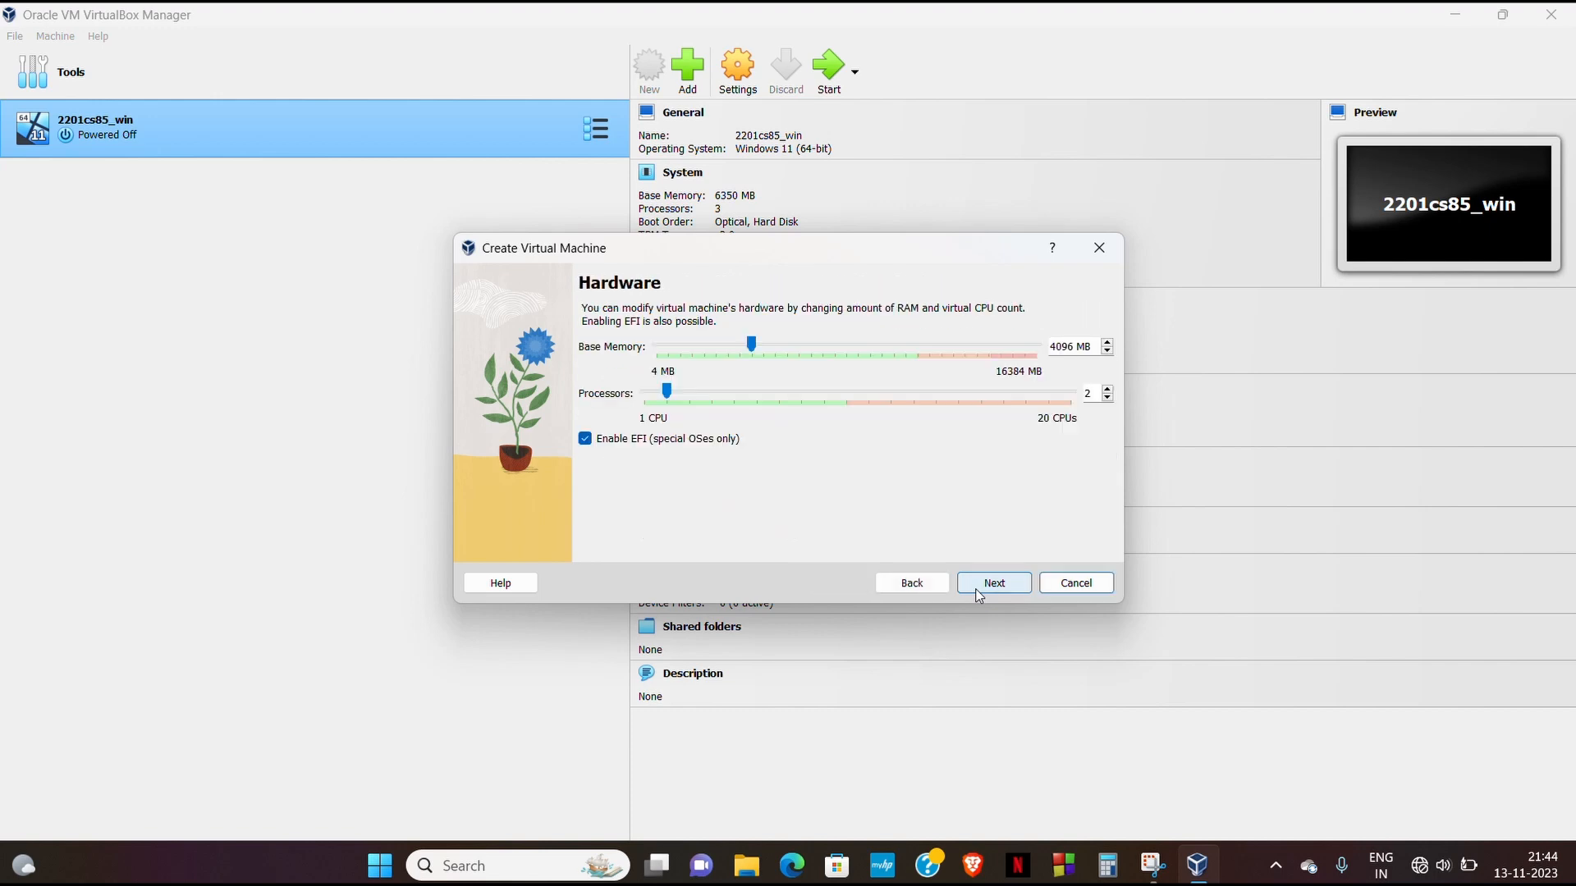
- Give the VM 6209 MB base memory and 3 processors
left_click(752, 343)
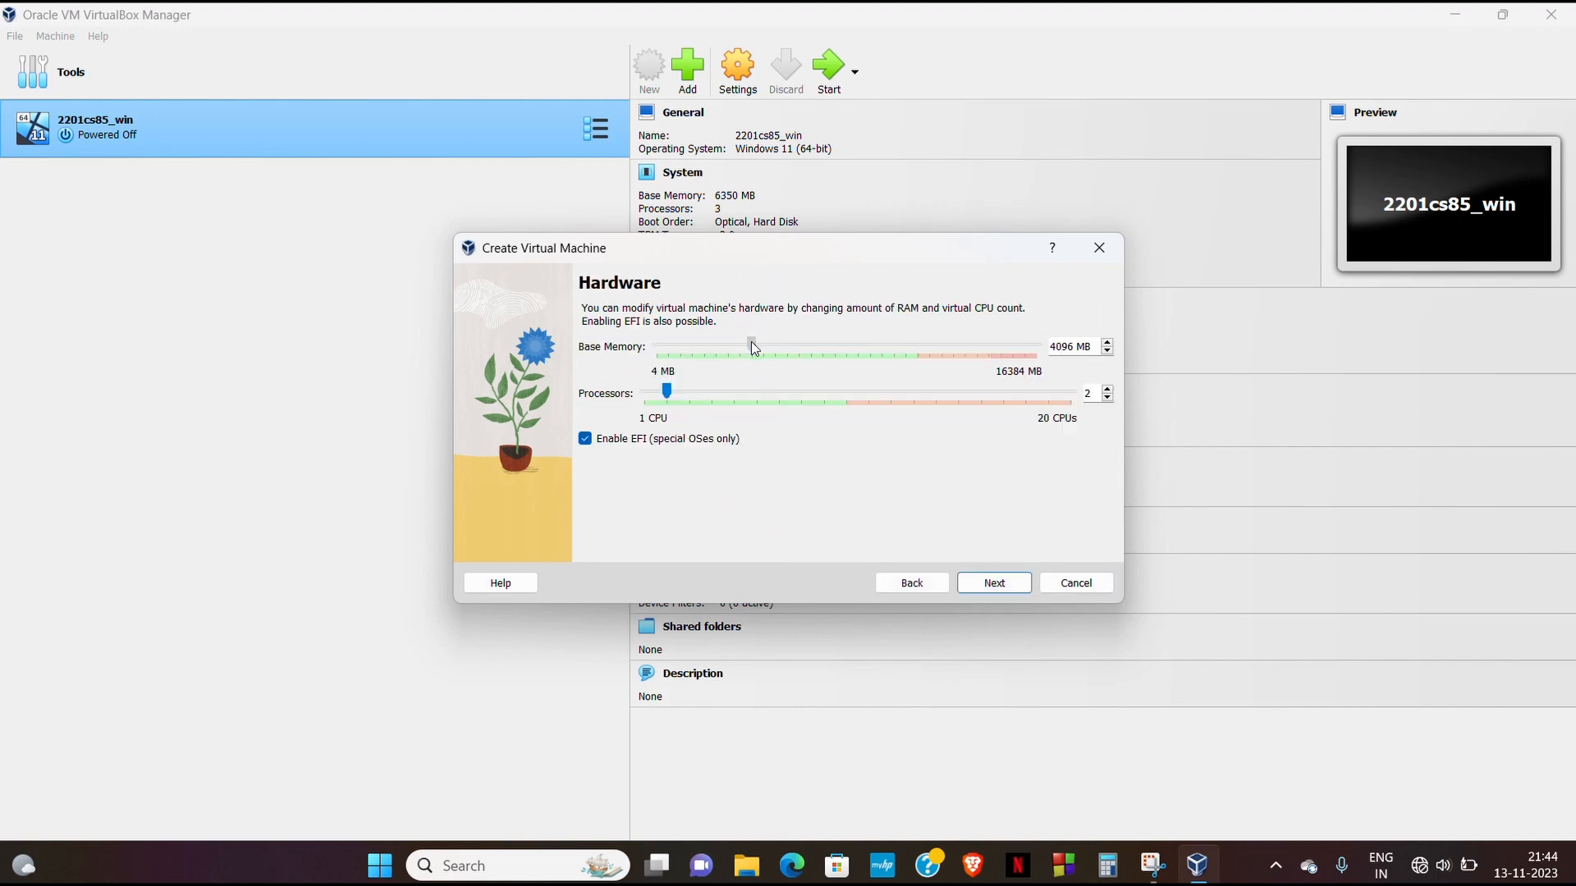
left_click_drag(809, 340, 801, 342)
left_click_drag(666, 394, 672, 397)
left_click(992, 585)
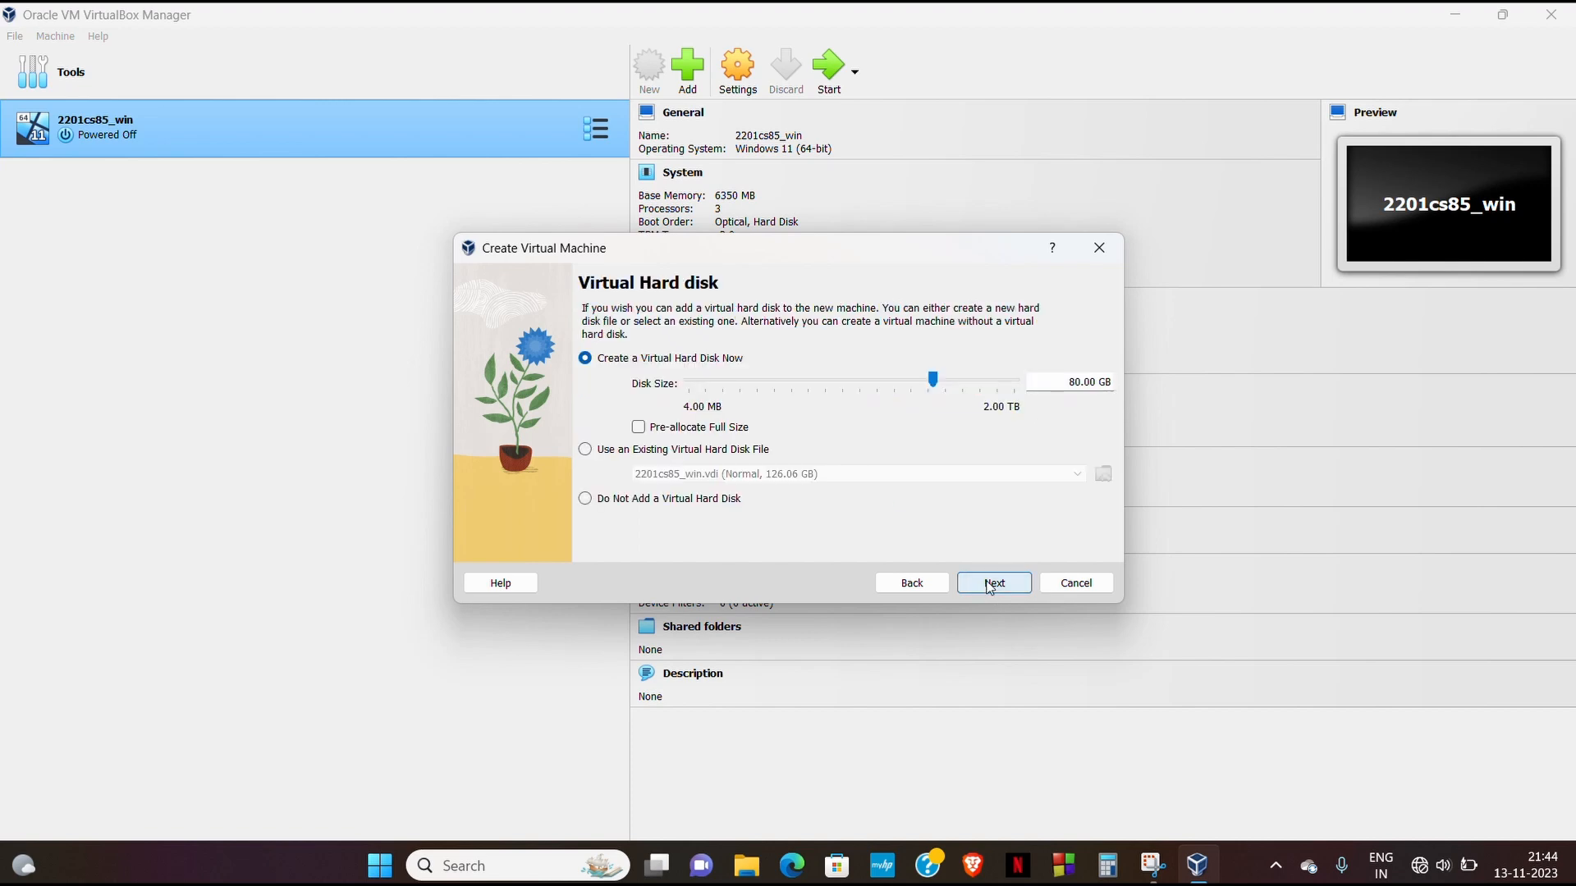
- Size the virtual disk to 107.64 GB and create the machine
left_click_drag(931, 380, 938, 380)
left_click(1015, 600)
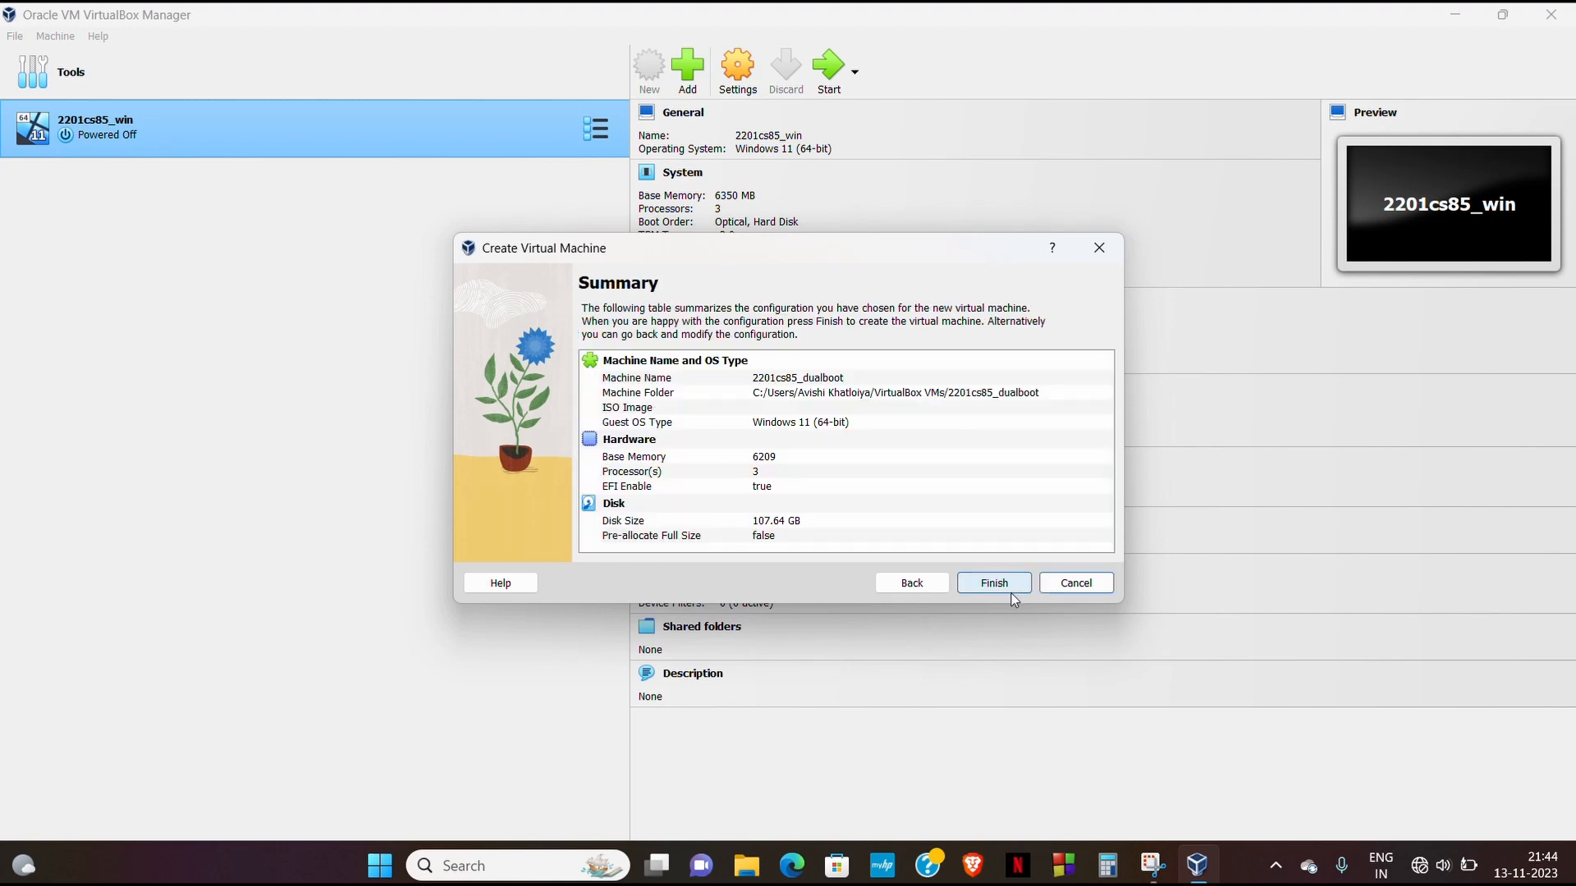
left_click(1002, 588)
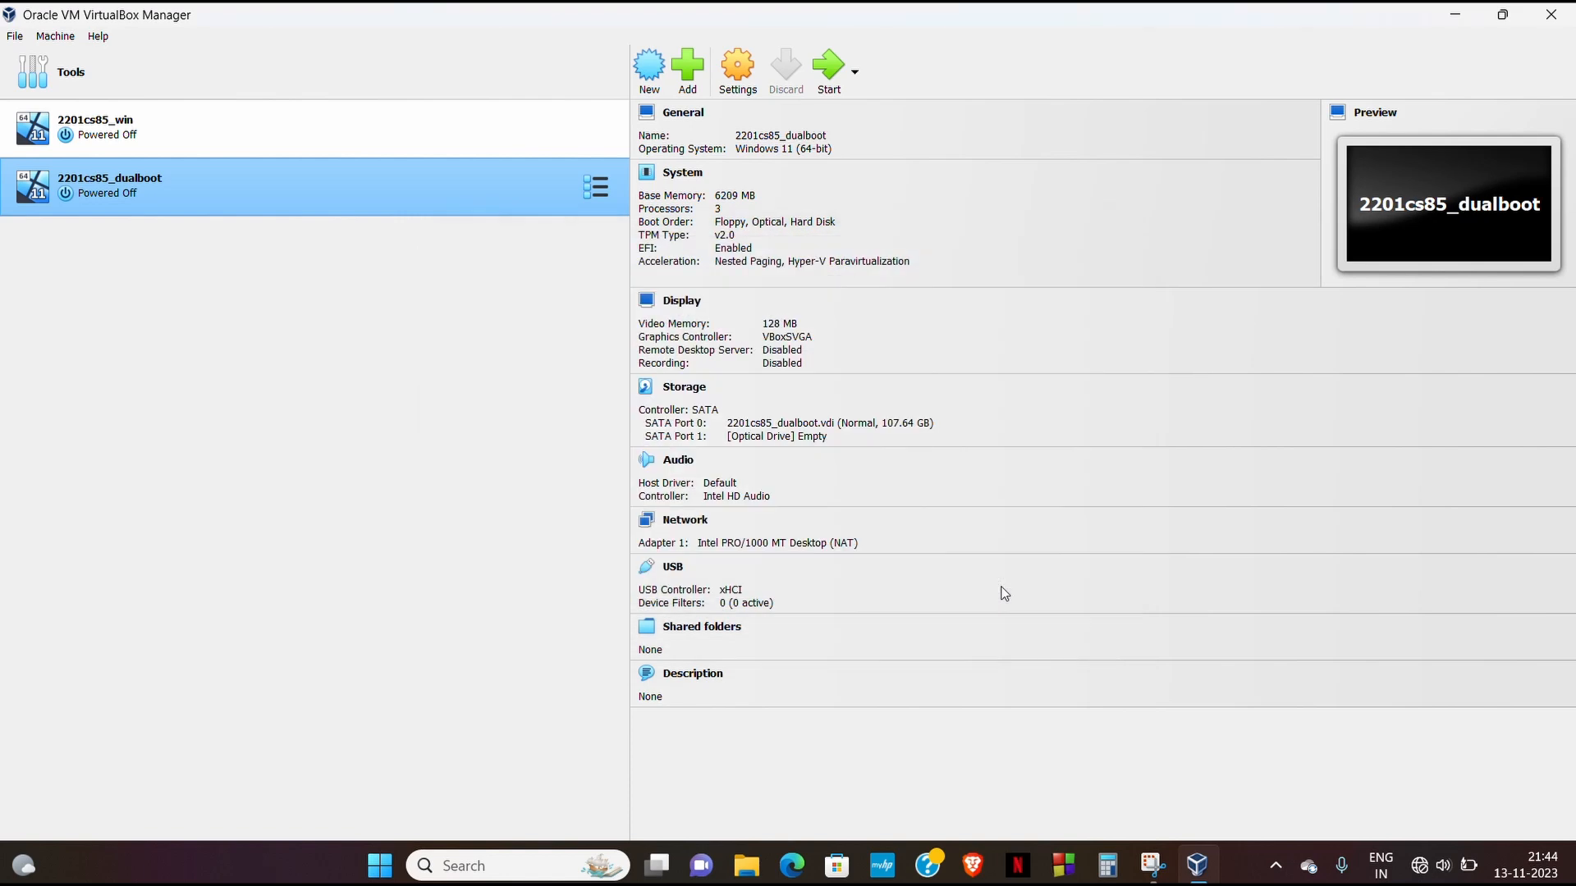
- In the VM's settings, set Shared Clipboard to Bidirectional
left_click(739, 78)
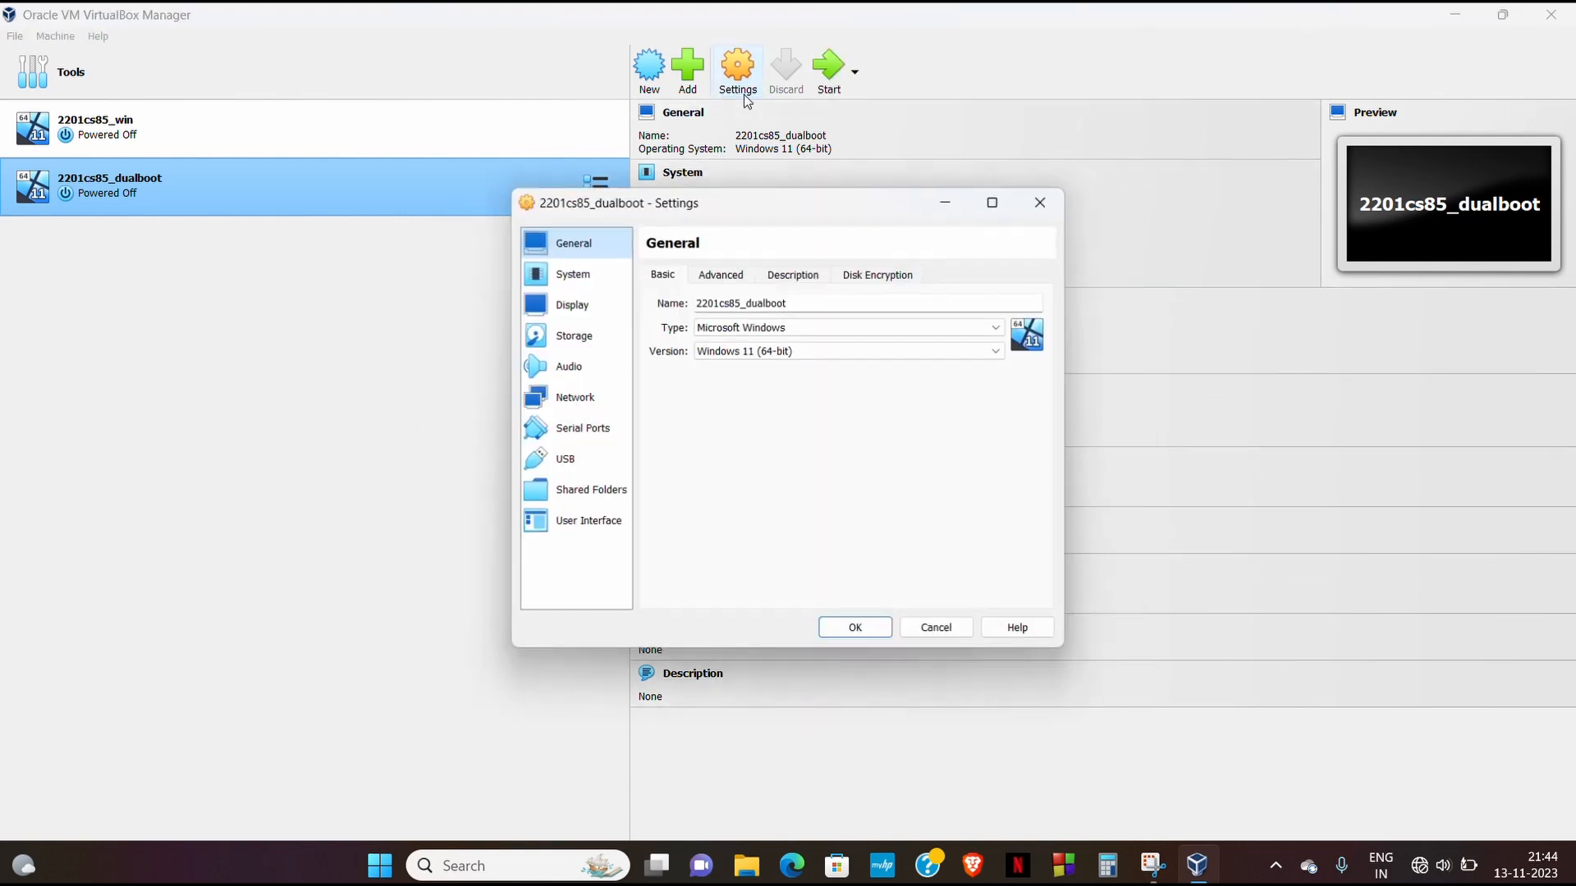
left_click(723, 273)
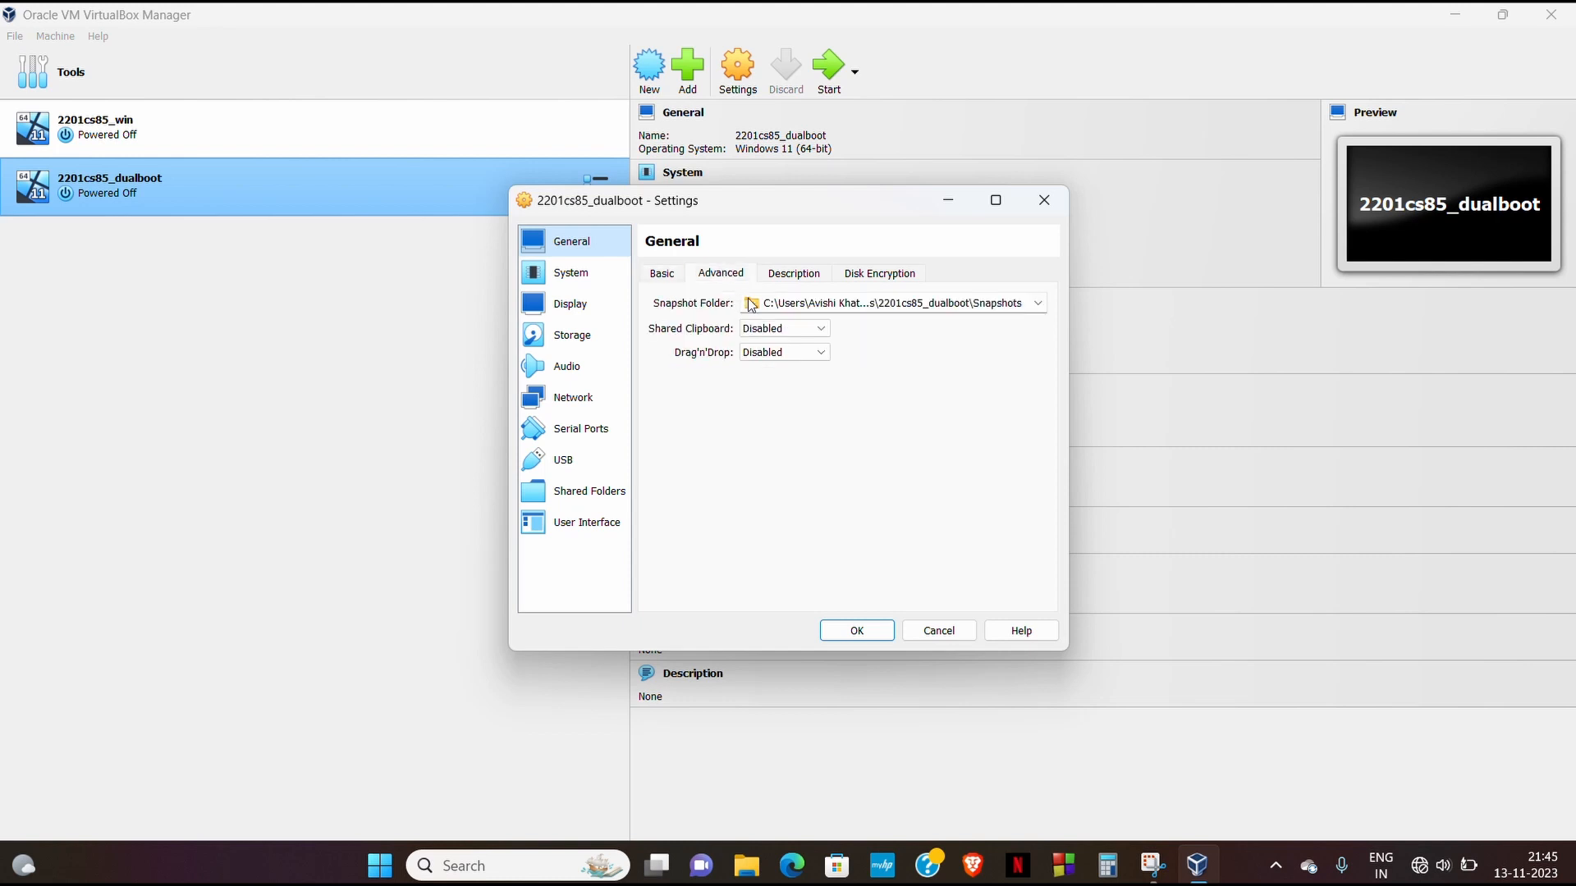
left_click(803, 329)
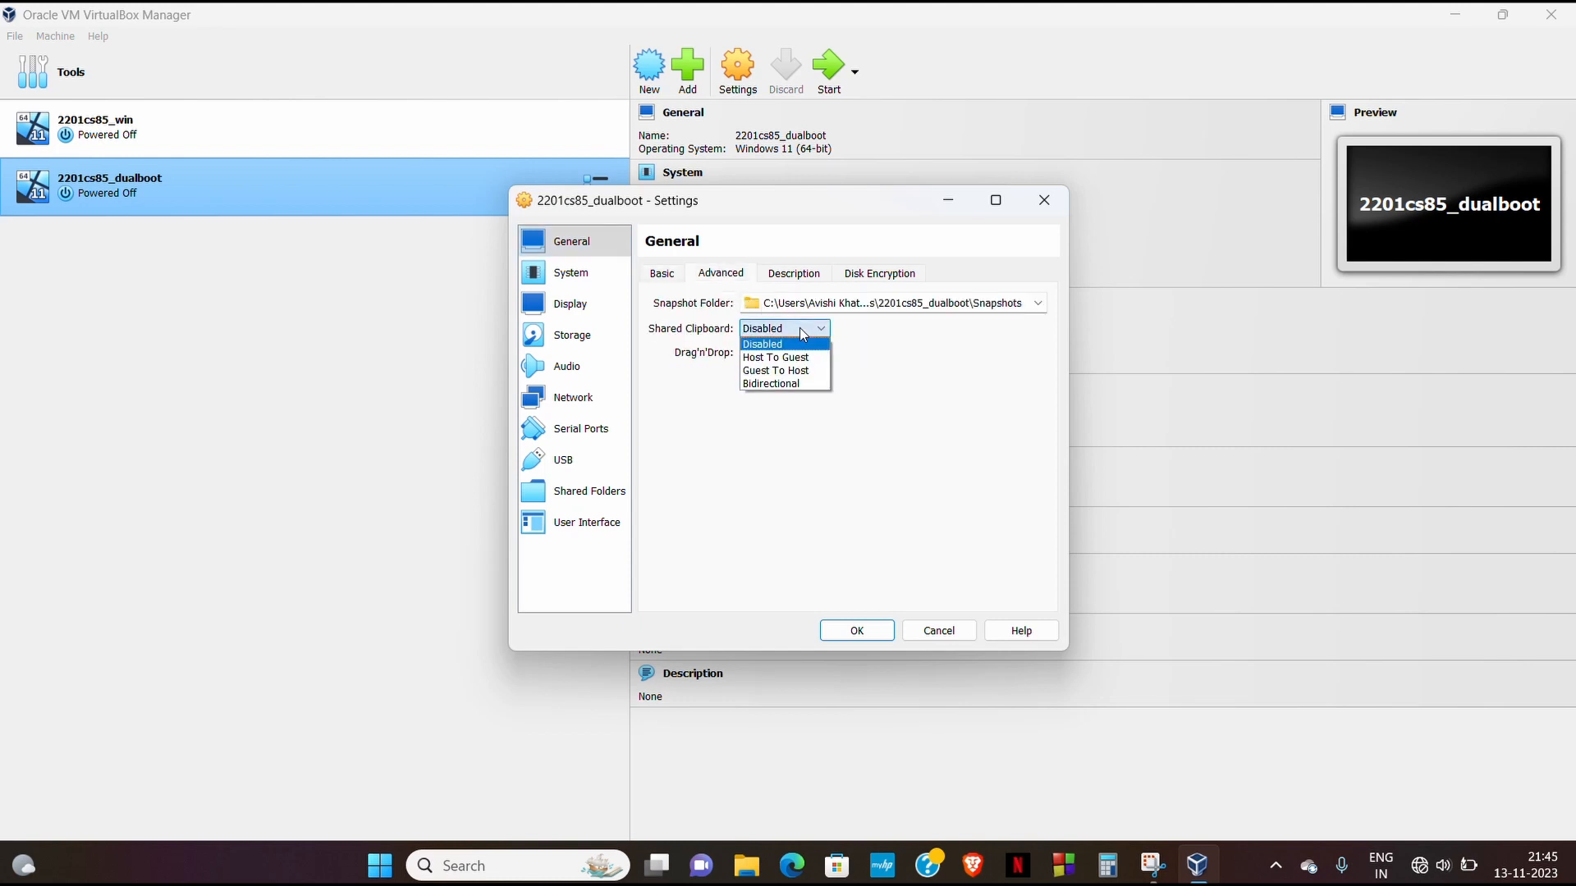
left_click(774, 384)
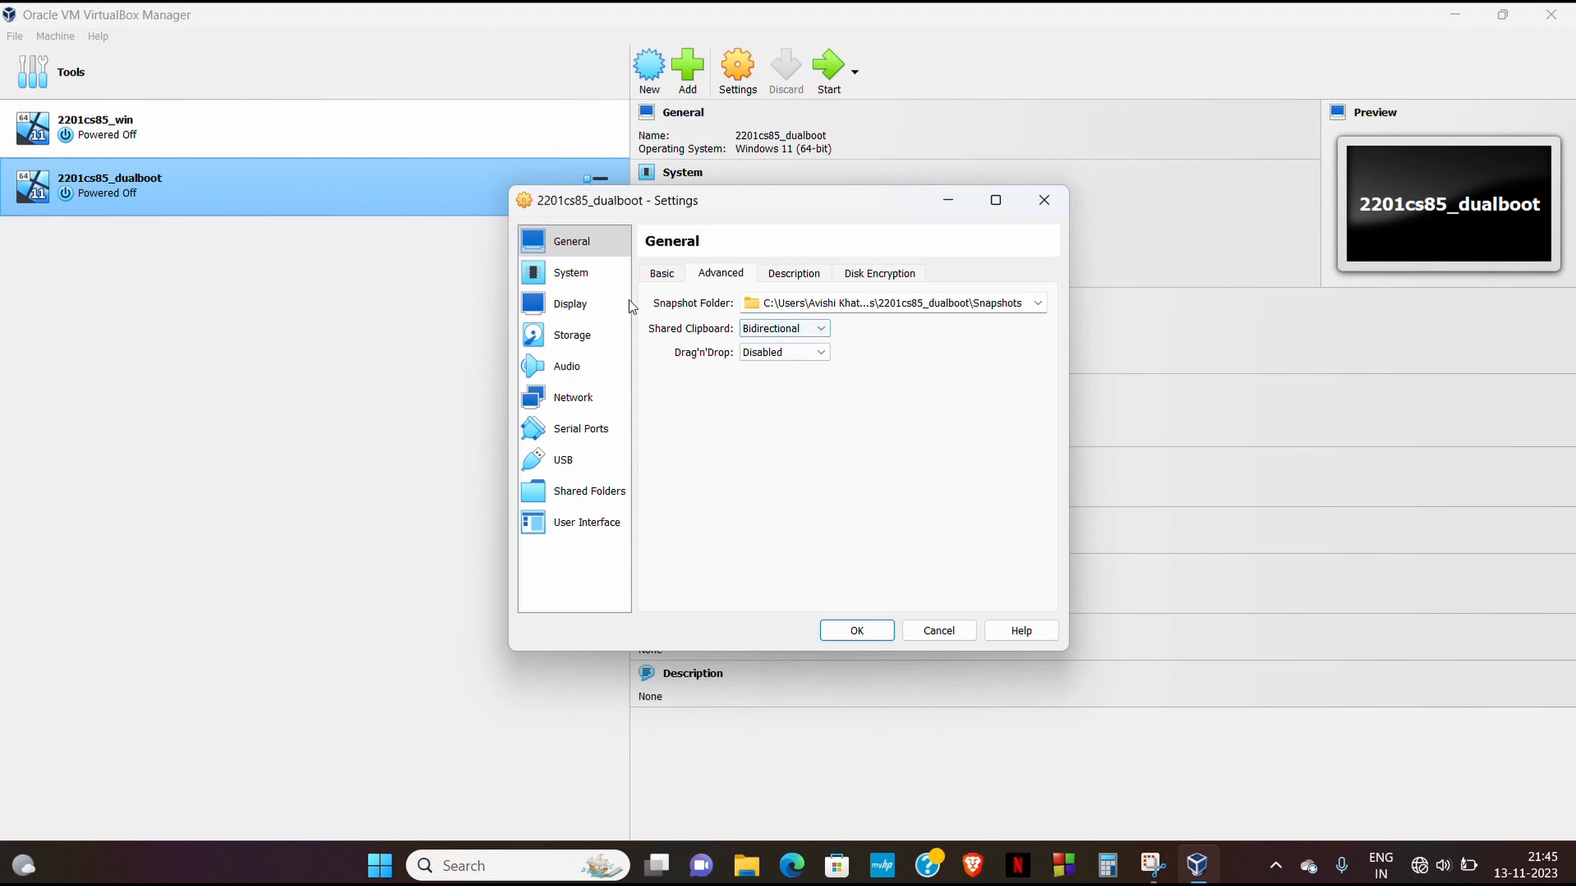
- Remove Floppy from the boot order and move it below Hard Disk
left_click(588, 277)
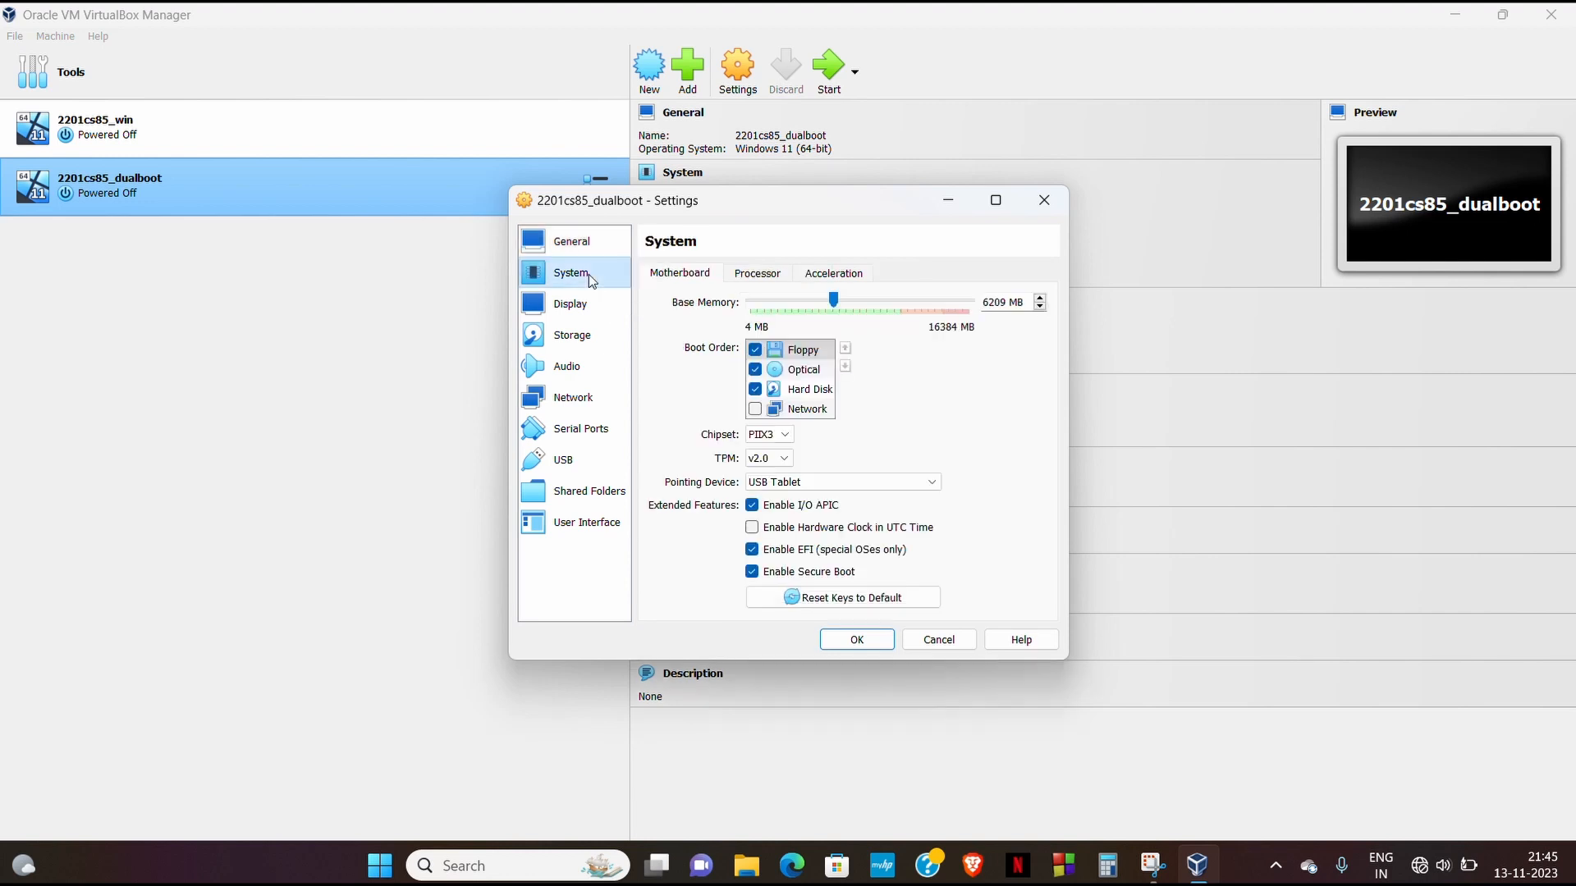
left_click(755, 350)
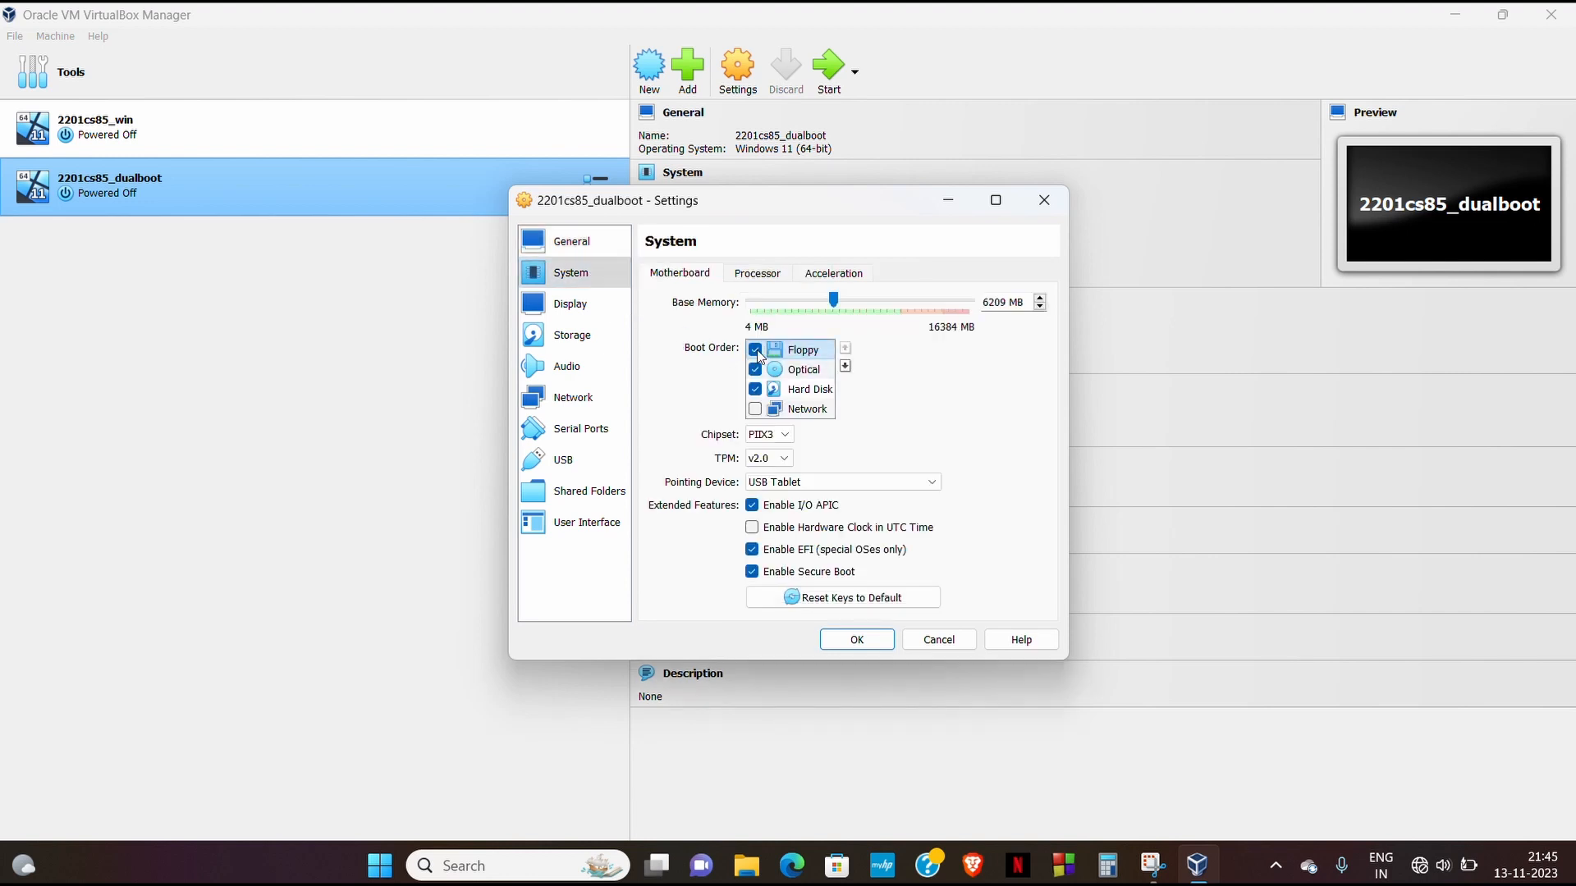
left_click(846, 367)
left_click(845, 367)
- Attach Windows11_22H2_English_x64v1.iso to the optical drive as a Live CD/DVD and save
left_click(575, 305)
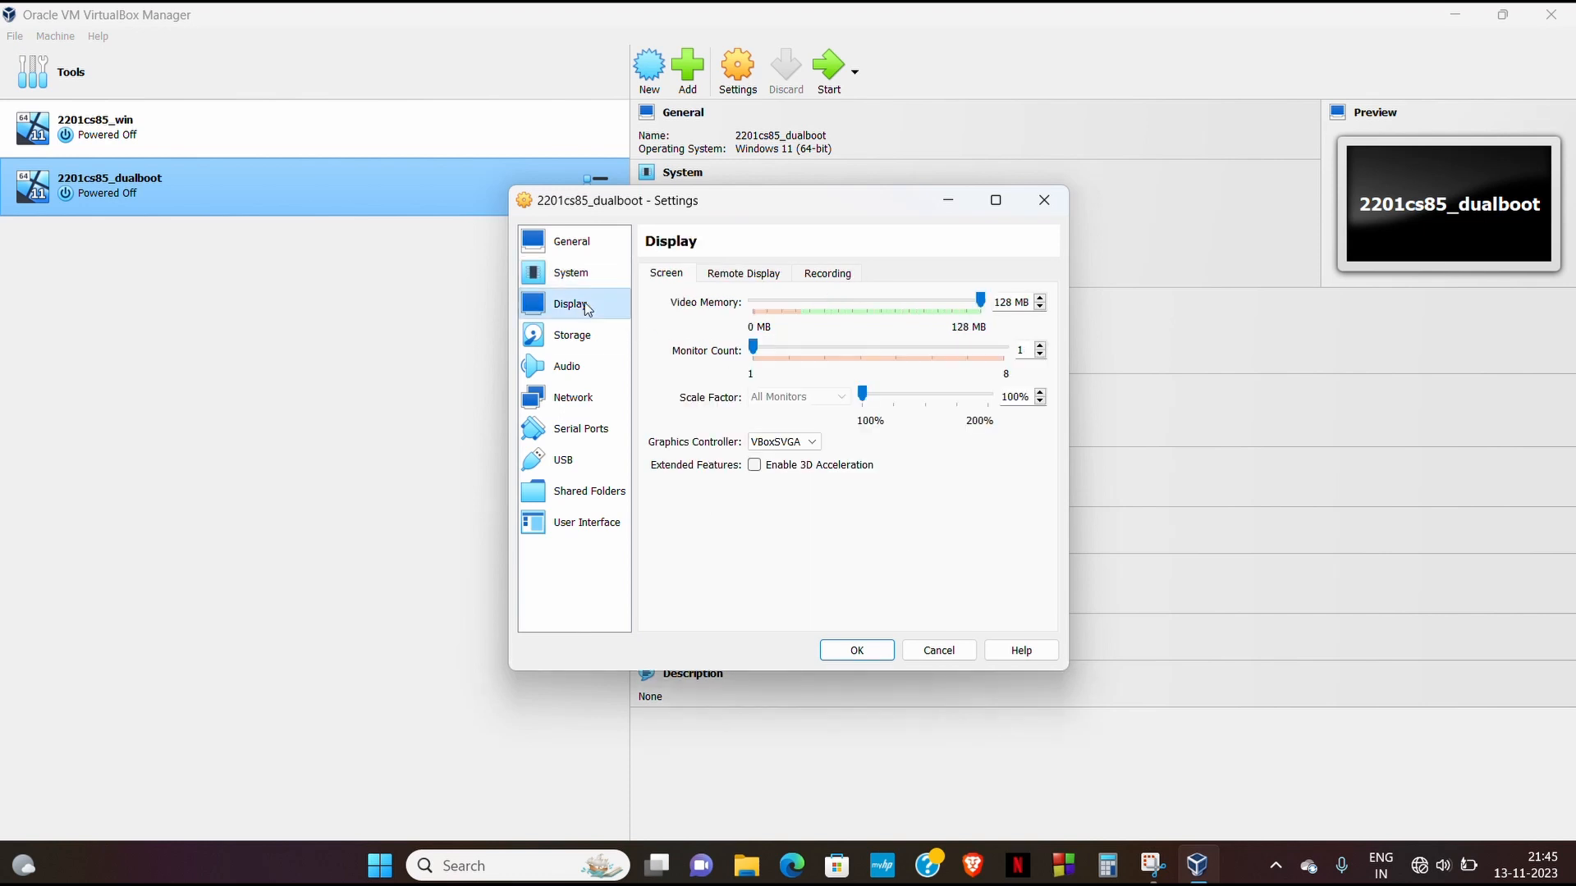
left_click(583, 338)
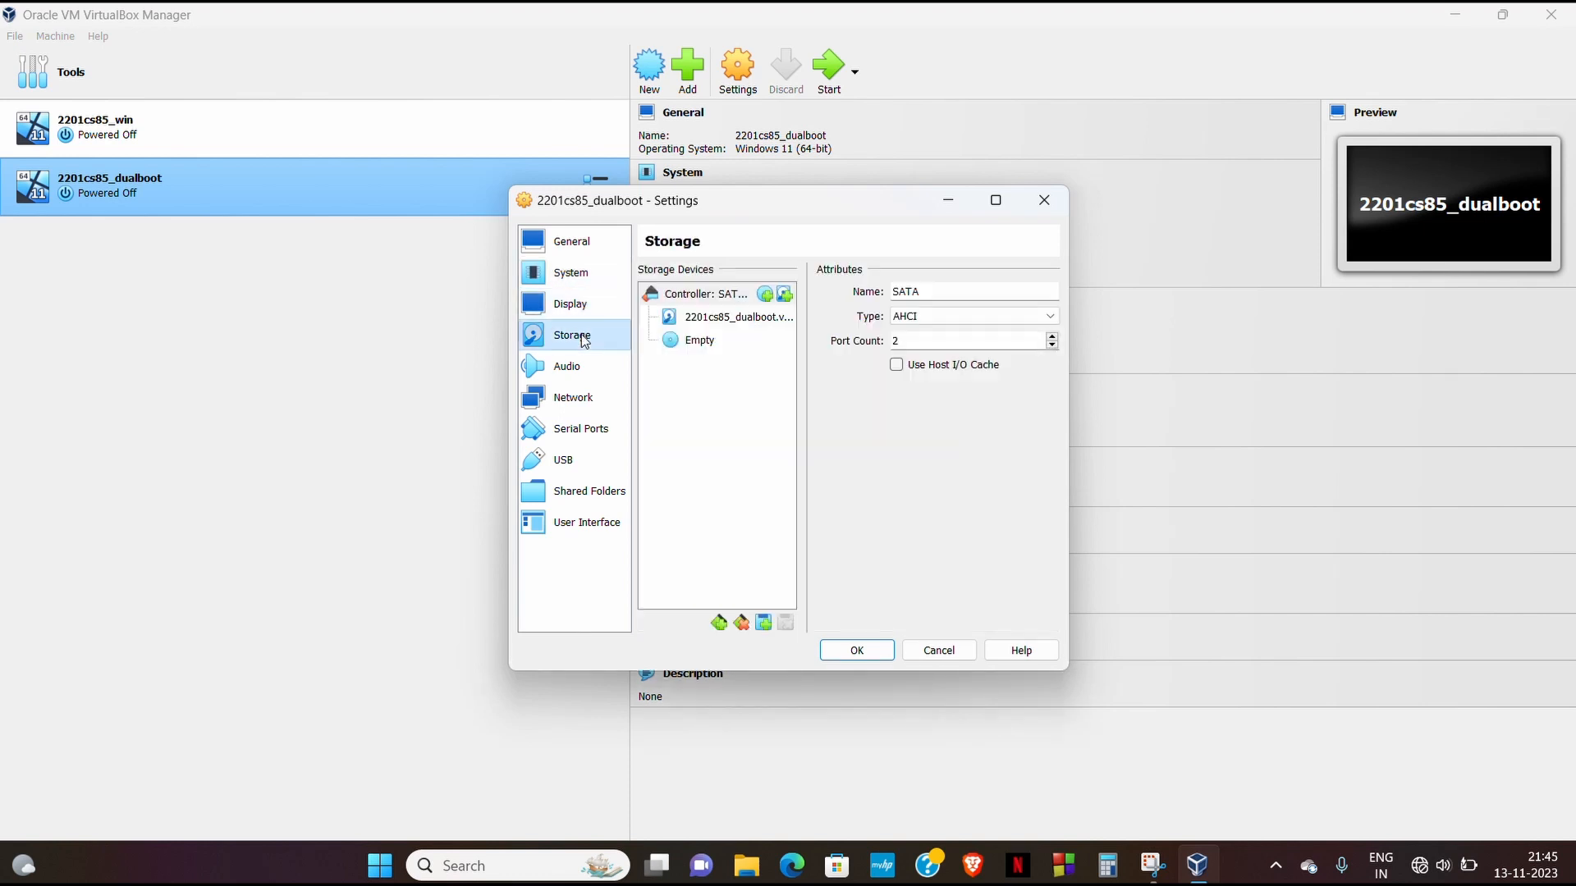
left_click(700, 343)
left_click(1049, 294)
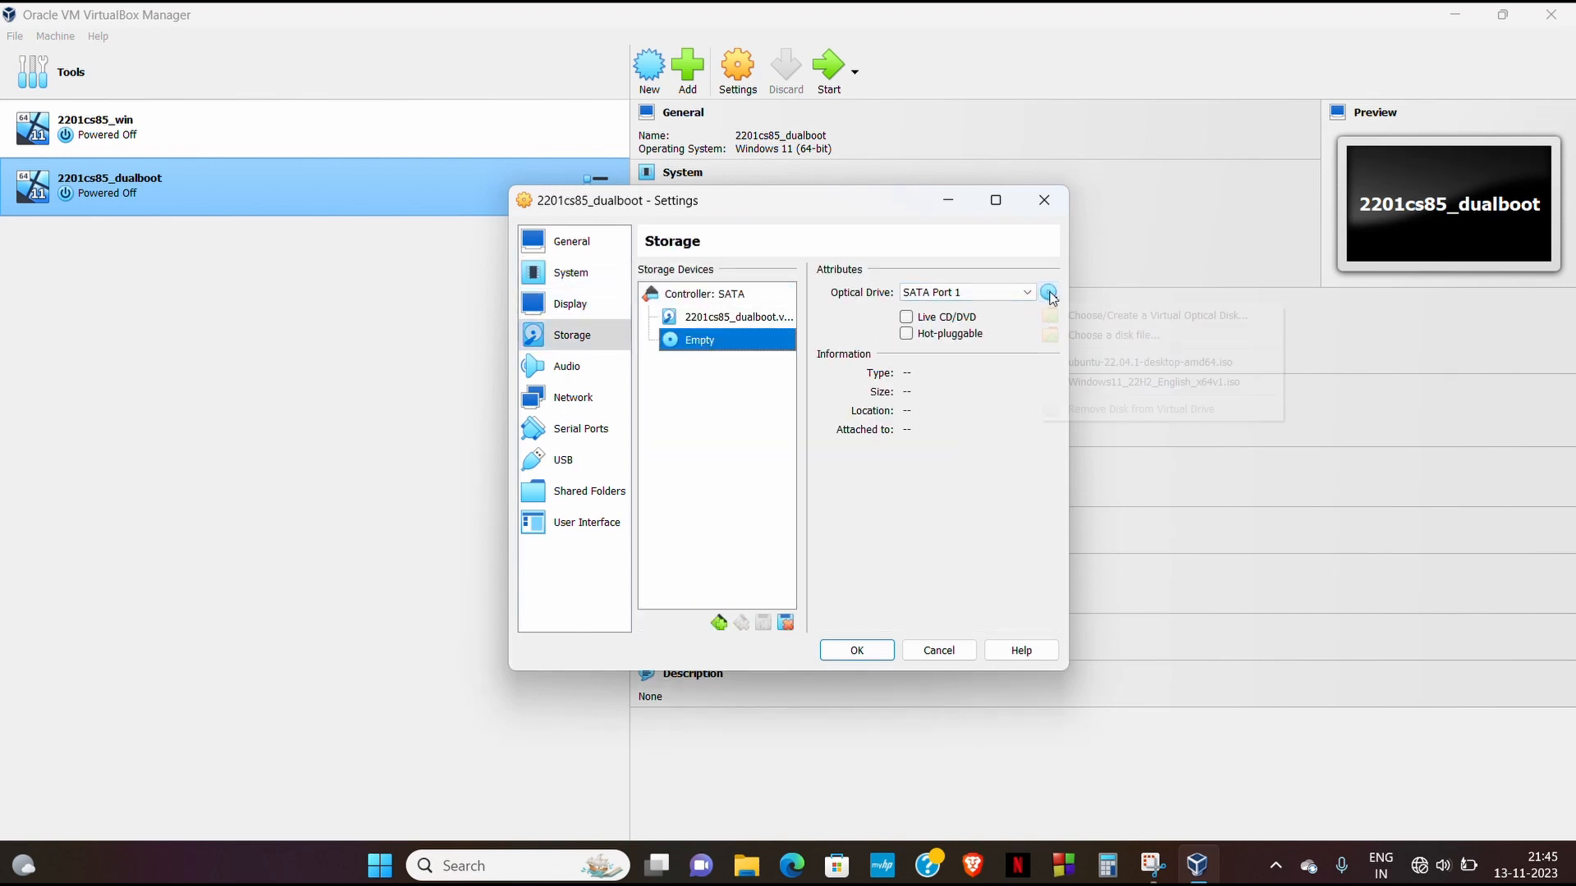
left_click(1113, 381)
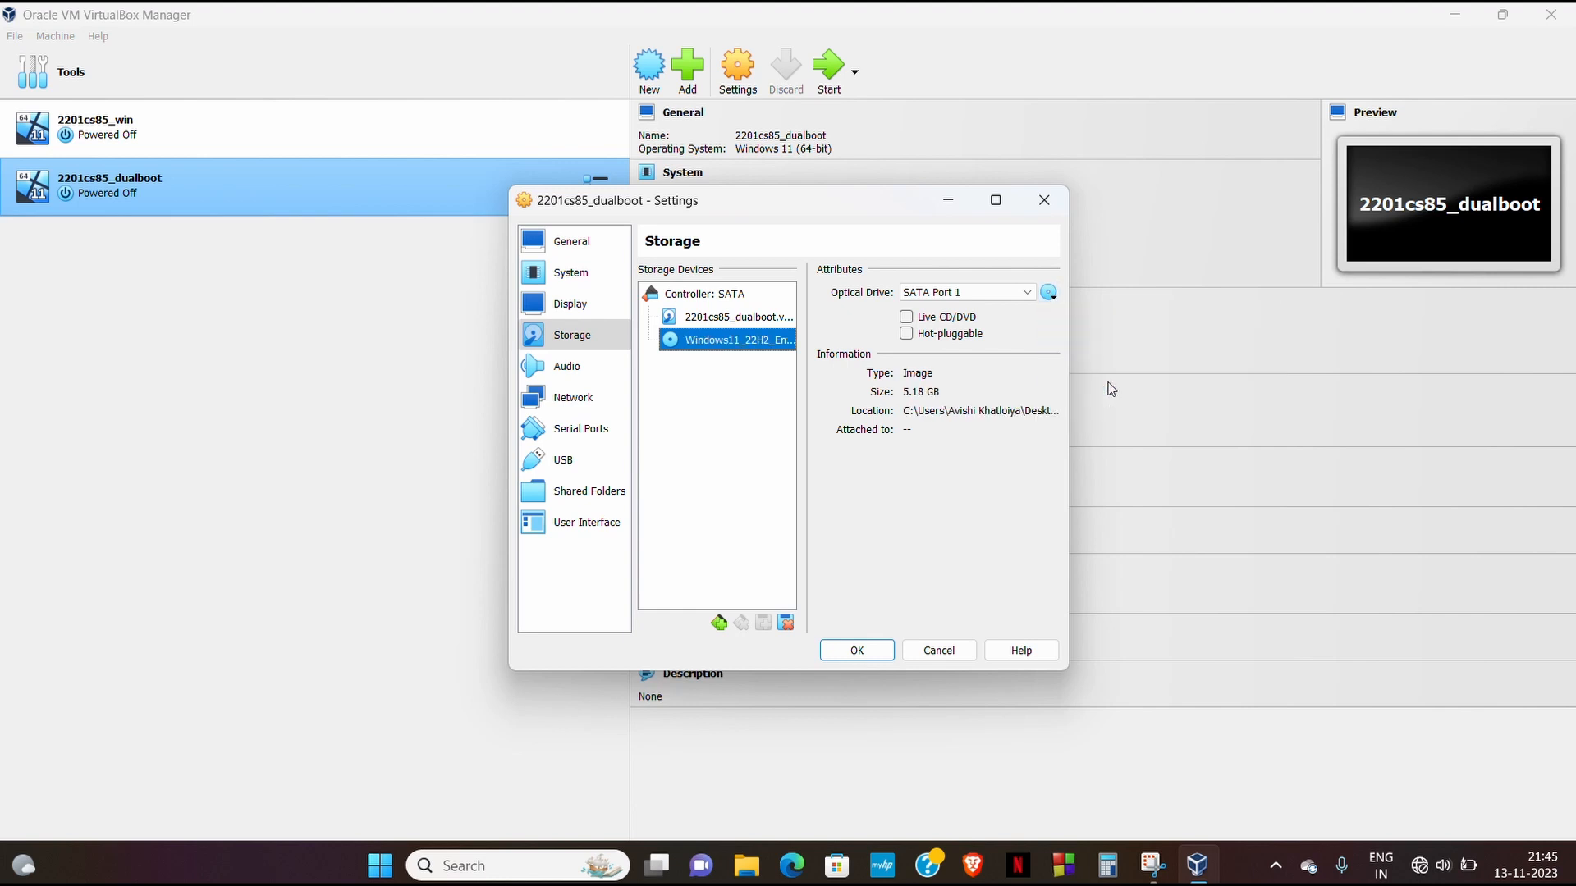
left_click(906, 317)
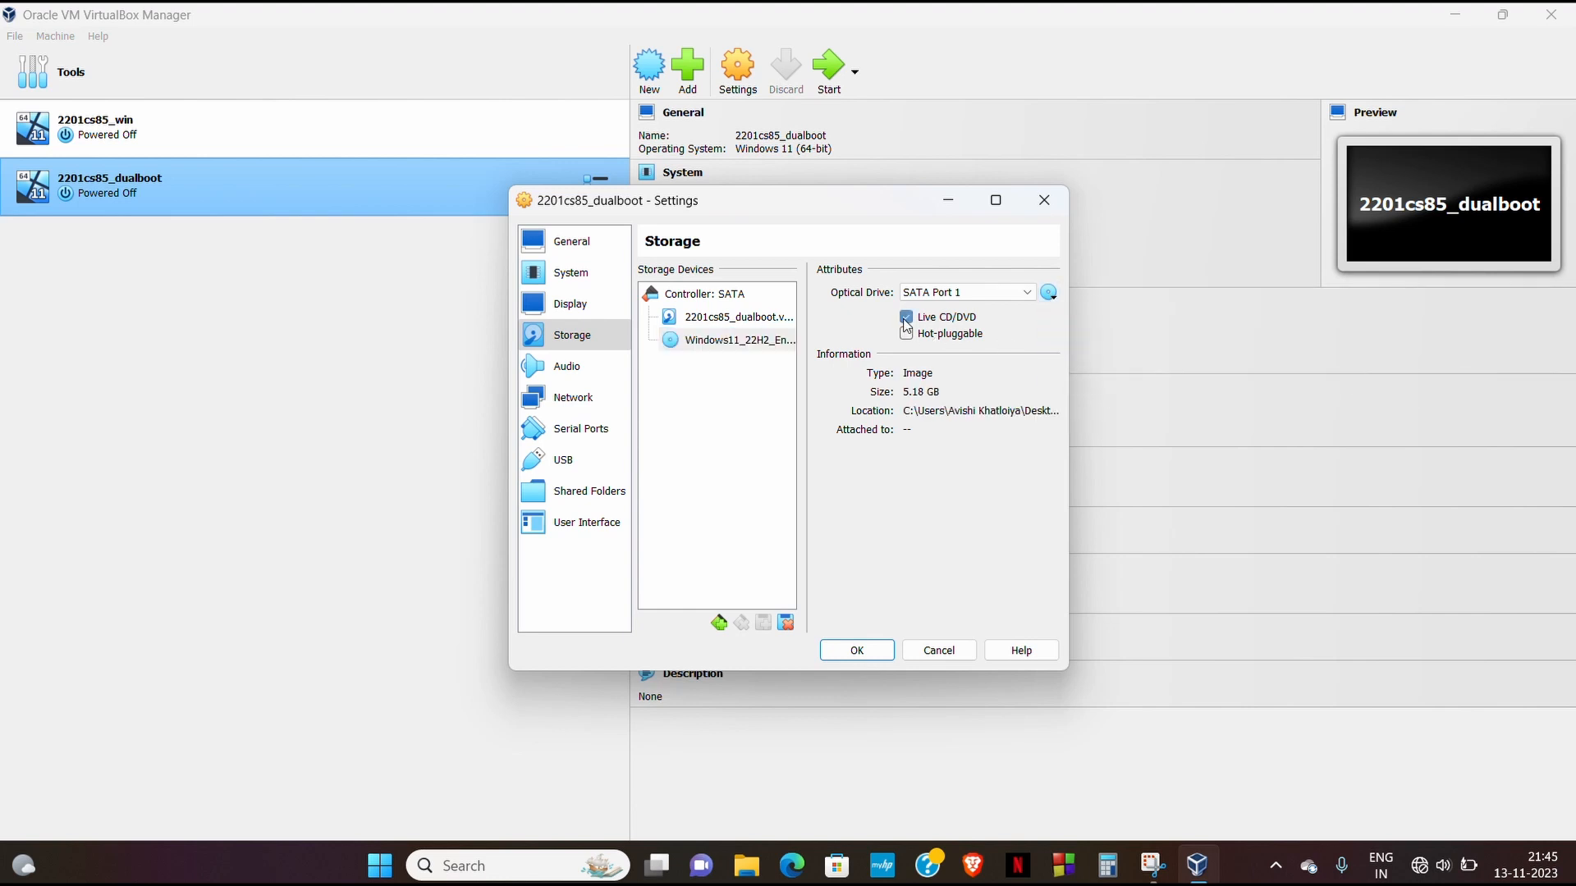
left_click(856, 649)
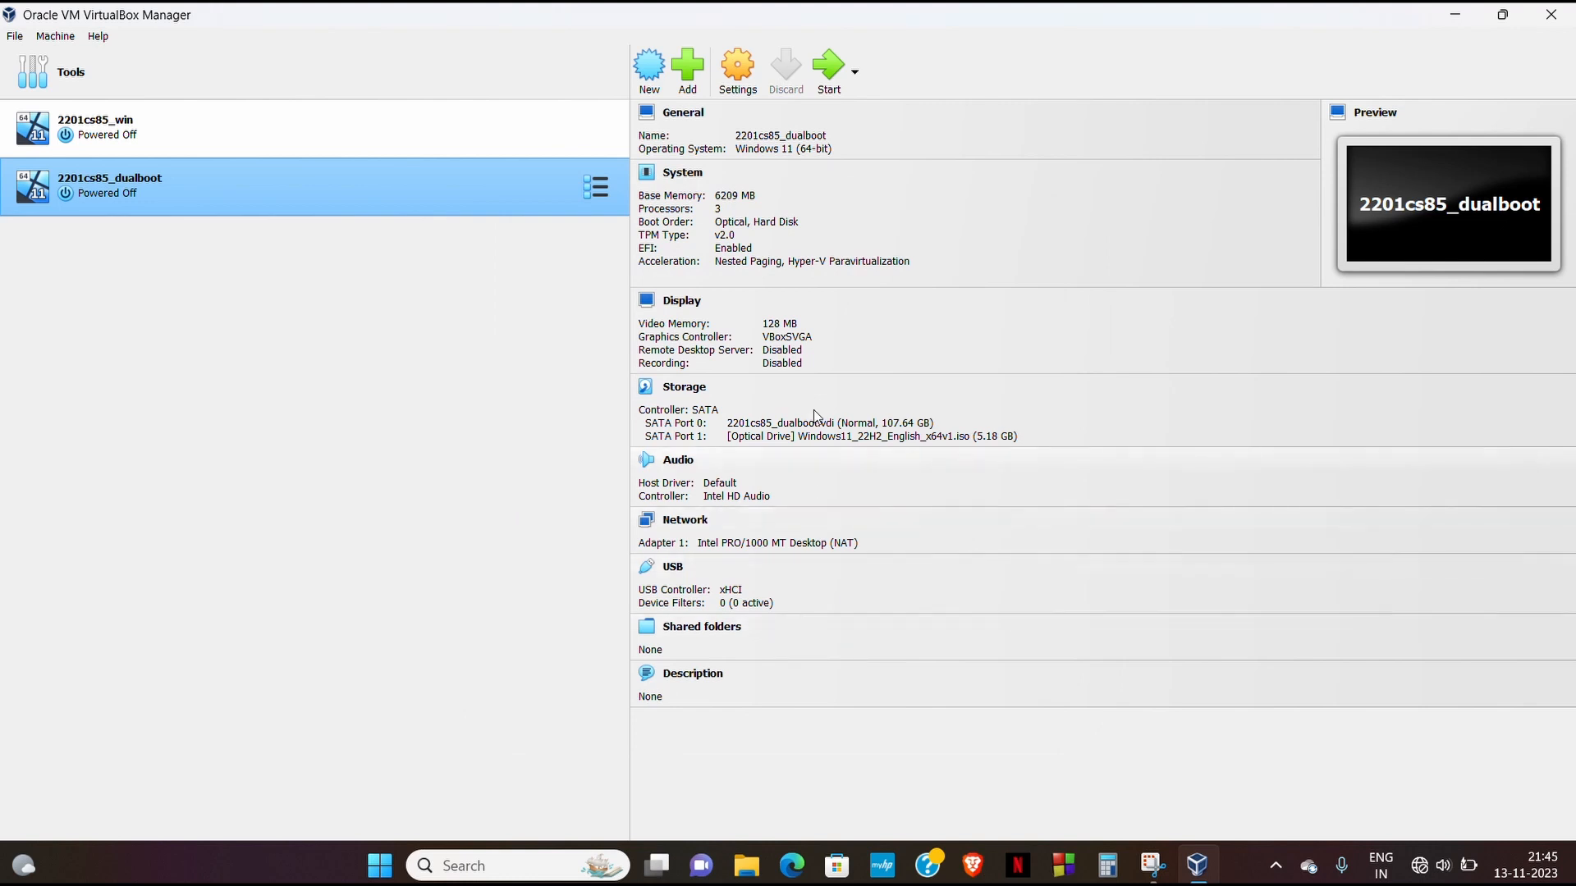
left_click(827, 82)
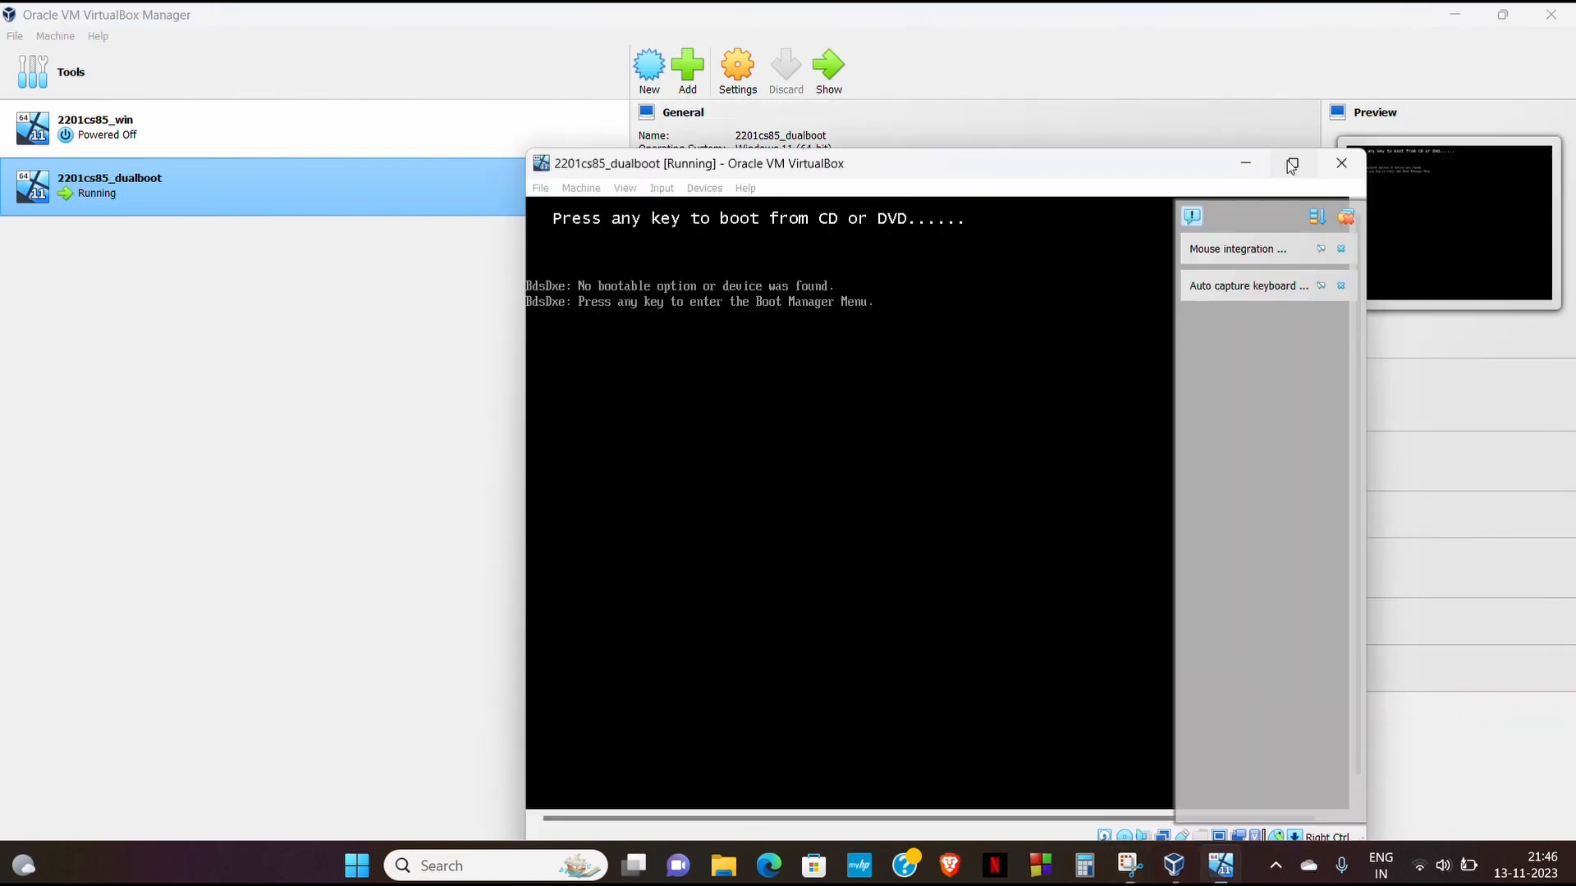
left_click(1289, 161)
key("Return")
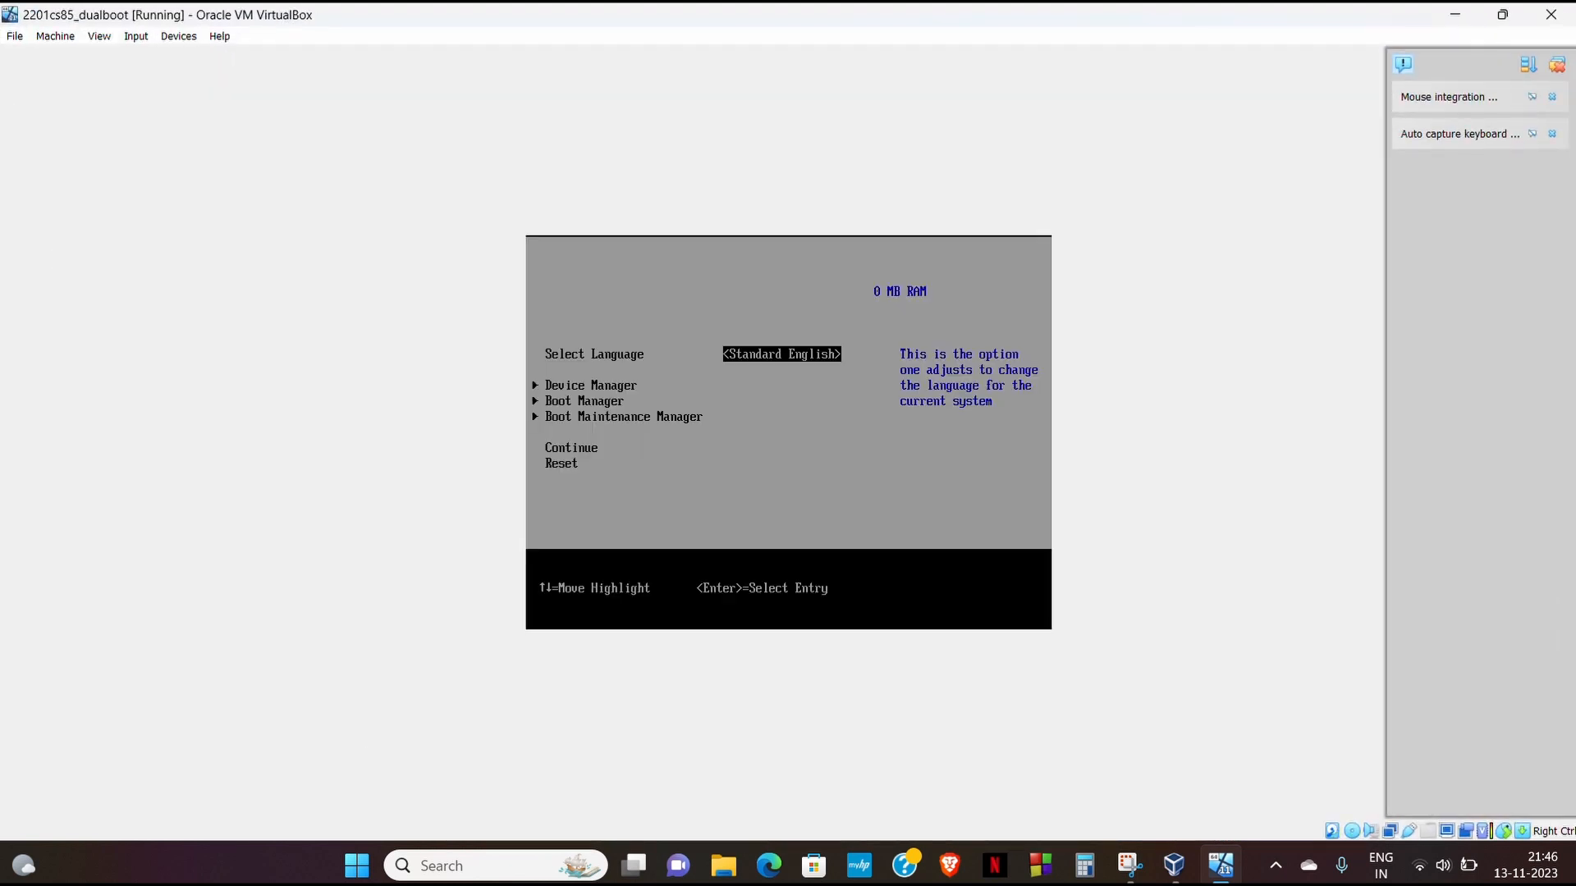
key("Down")
key("Down")
key("Down")
key("Down")
key("Down")
key("Return")
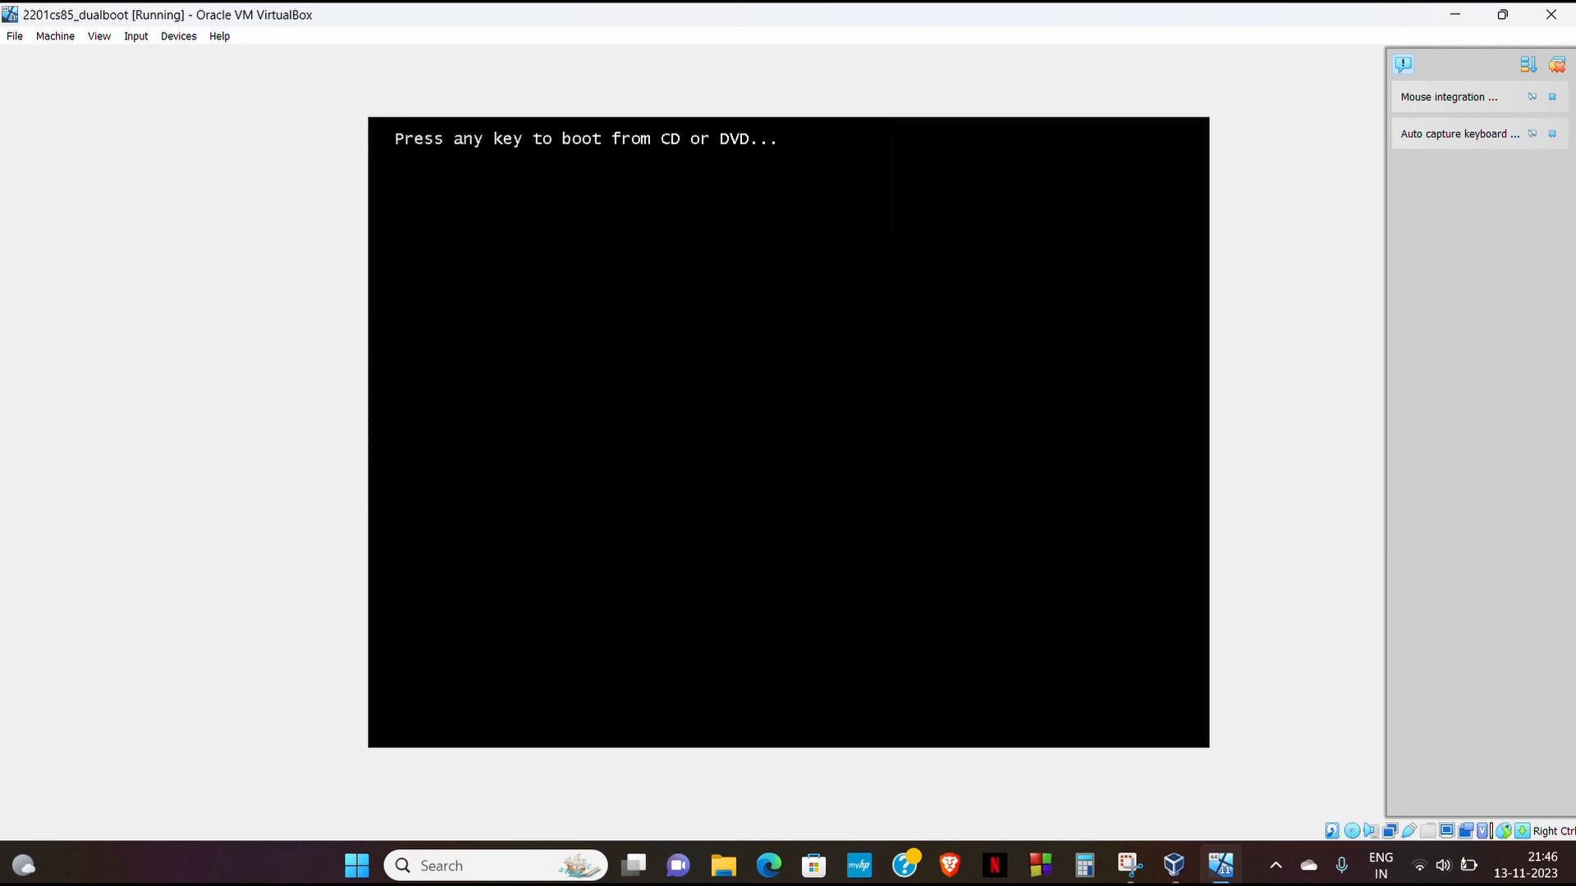
key("Return")
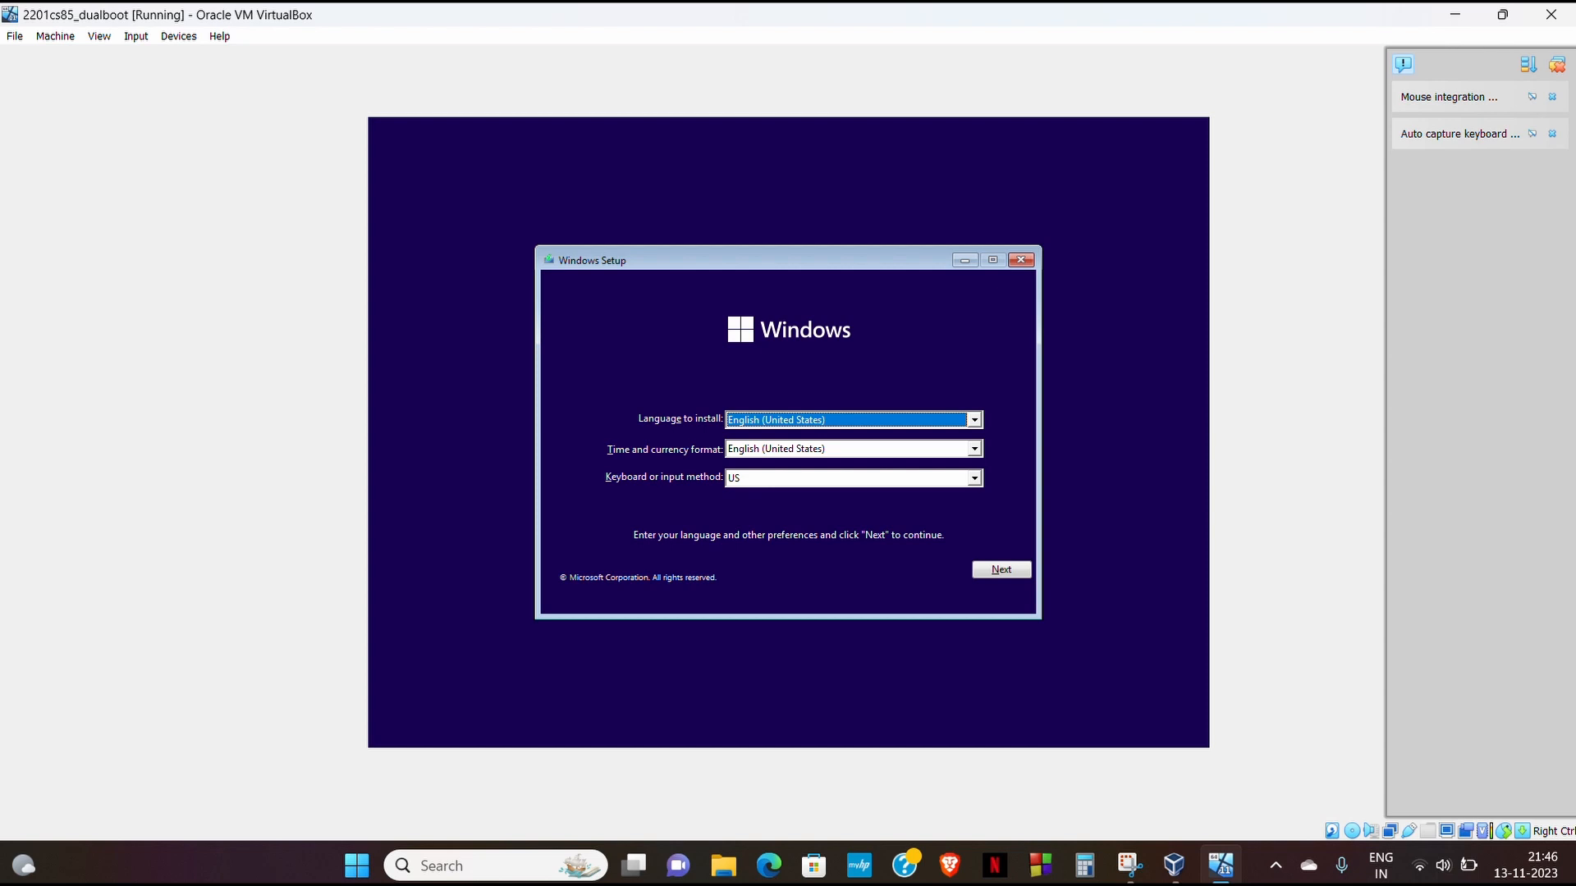
- Accept the default language settings and begin installing Windows without a product key
left_click(1001, 566)
left_click(781, 437)
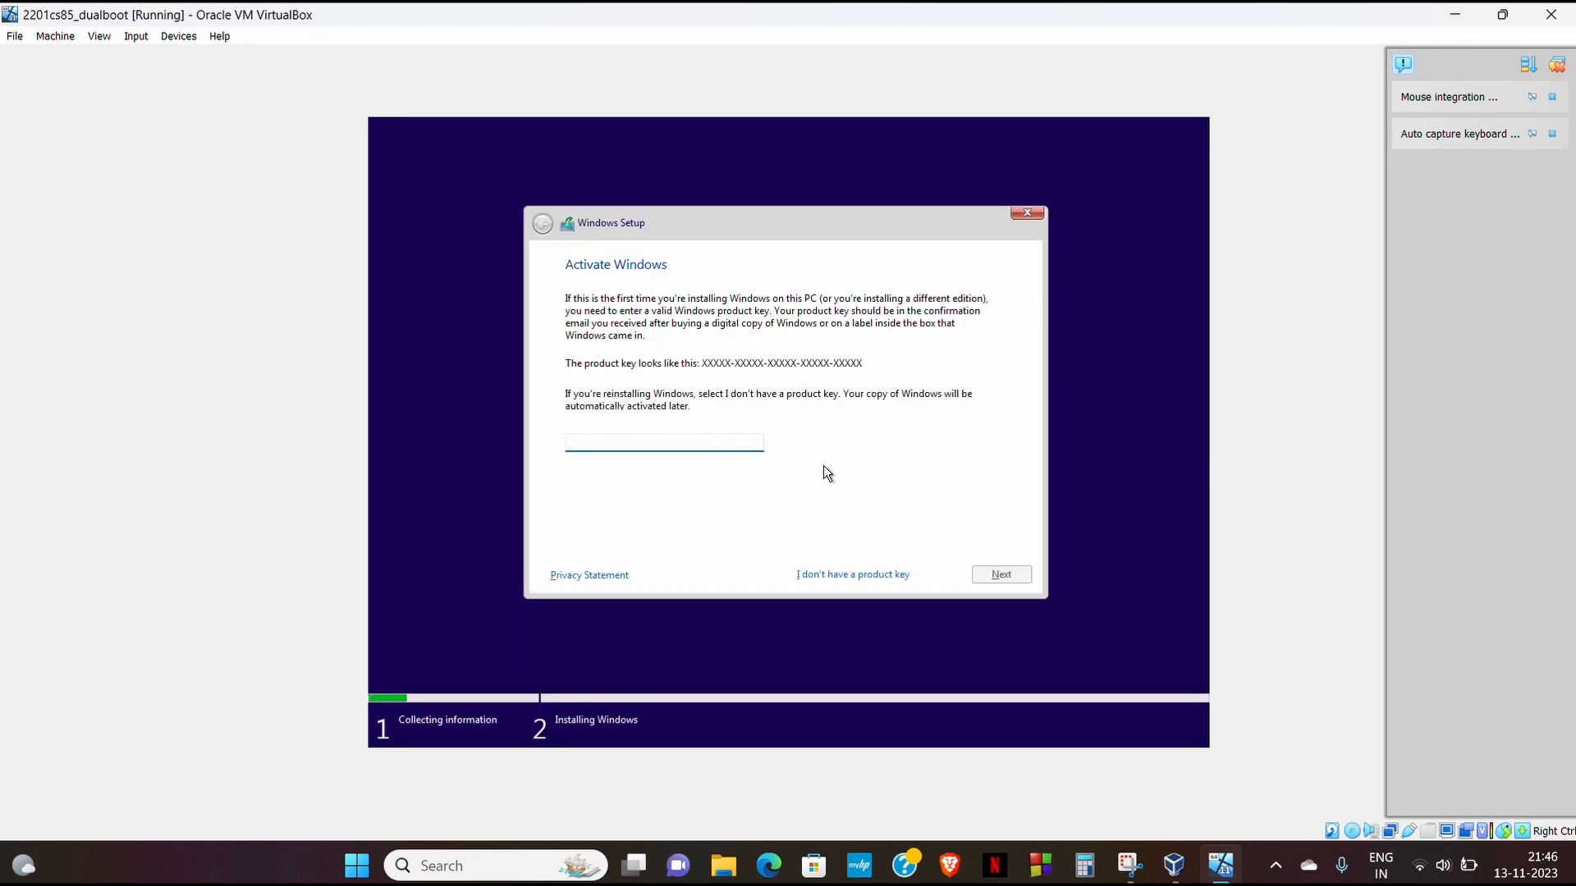
left_click(872, 572)
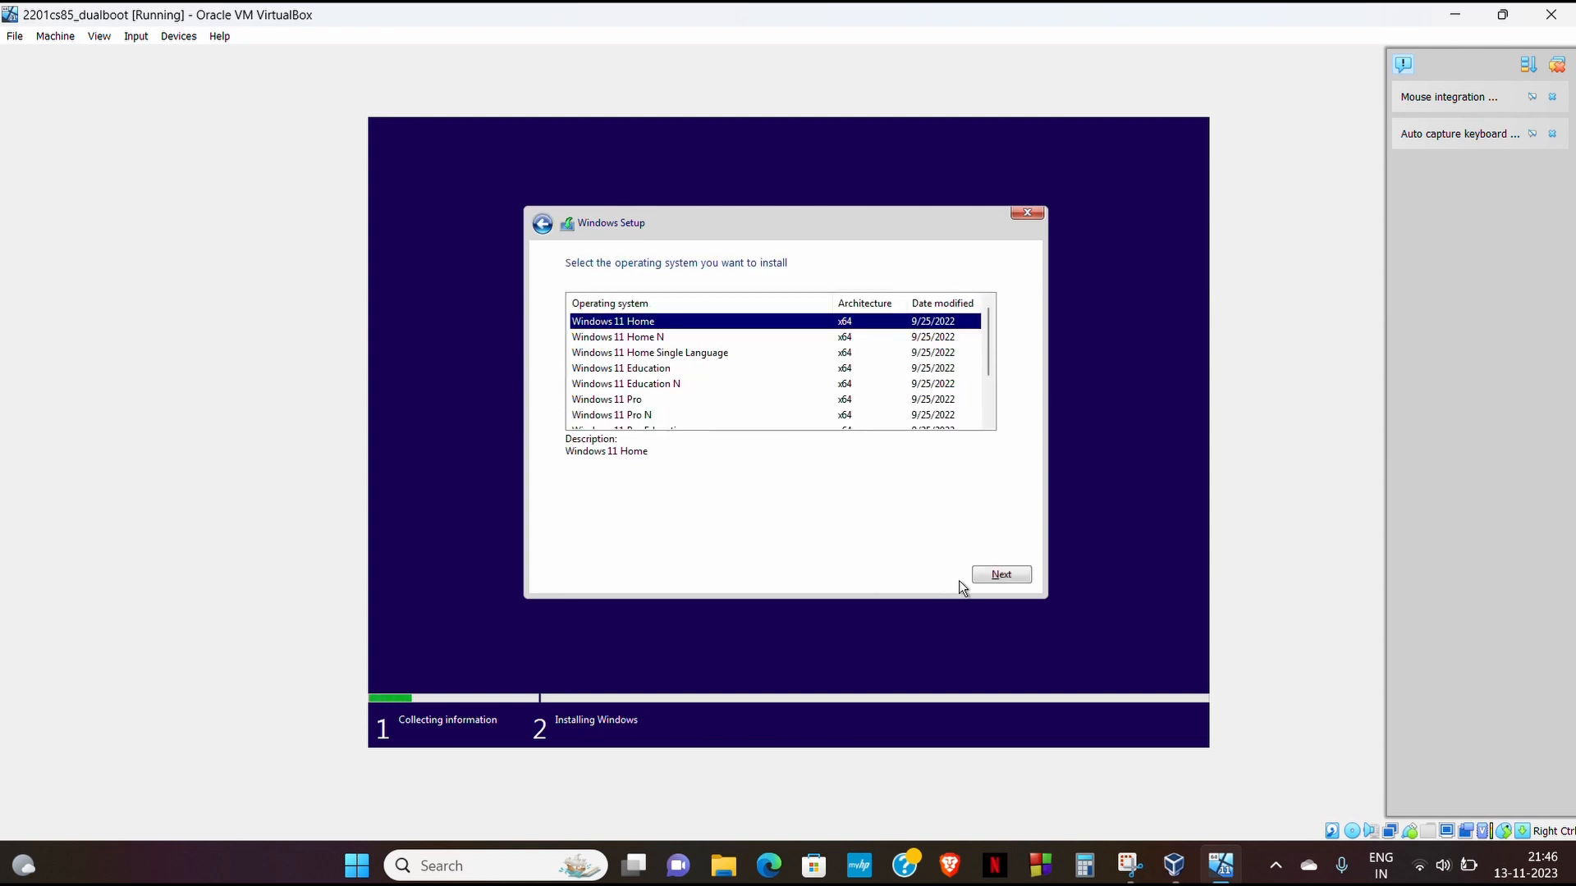
- Select the Windows 11 Pro edition and accept the Microsoft license terms
left_click(630, 401)
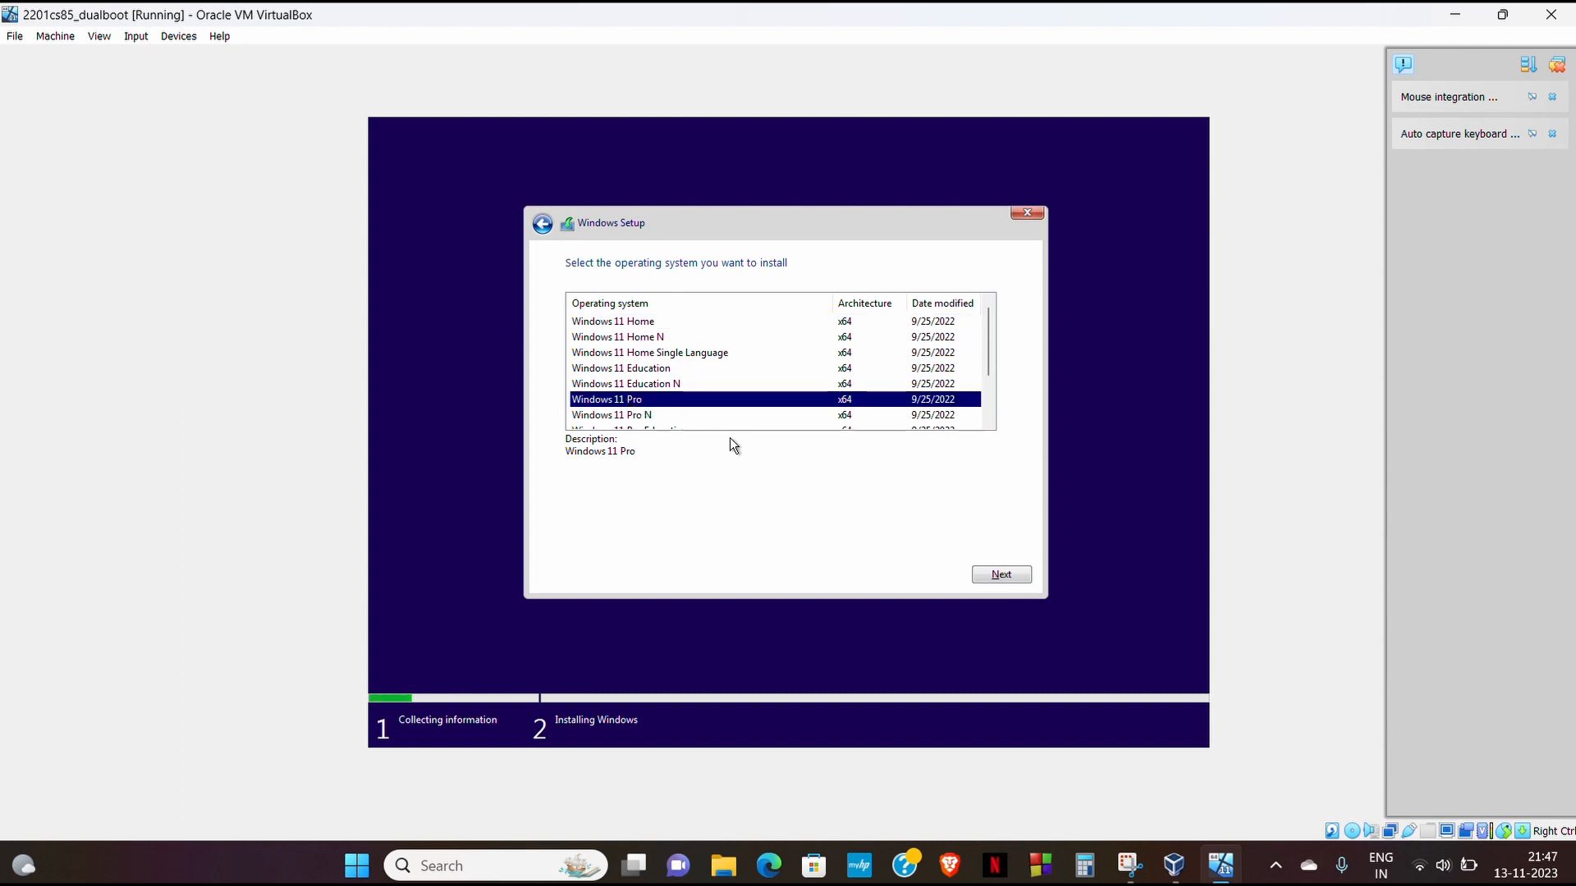
left_click(995, 573)
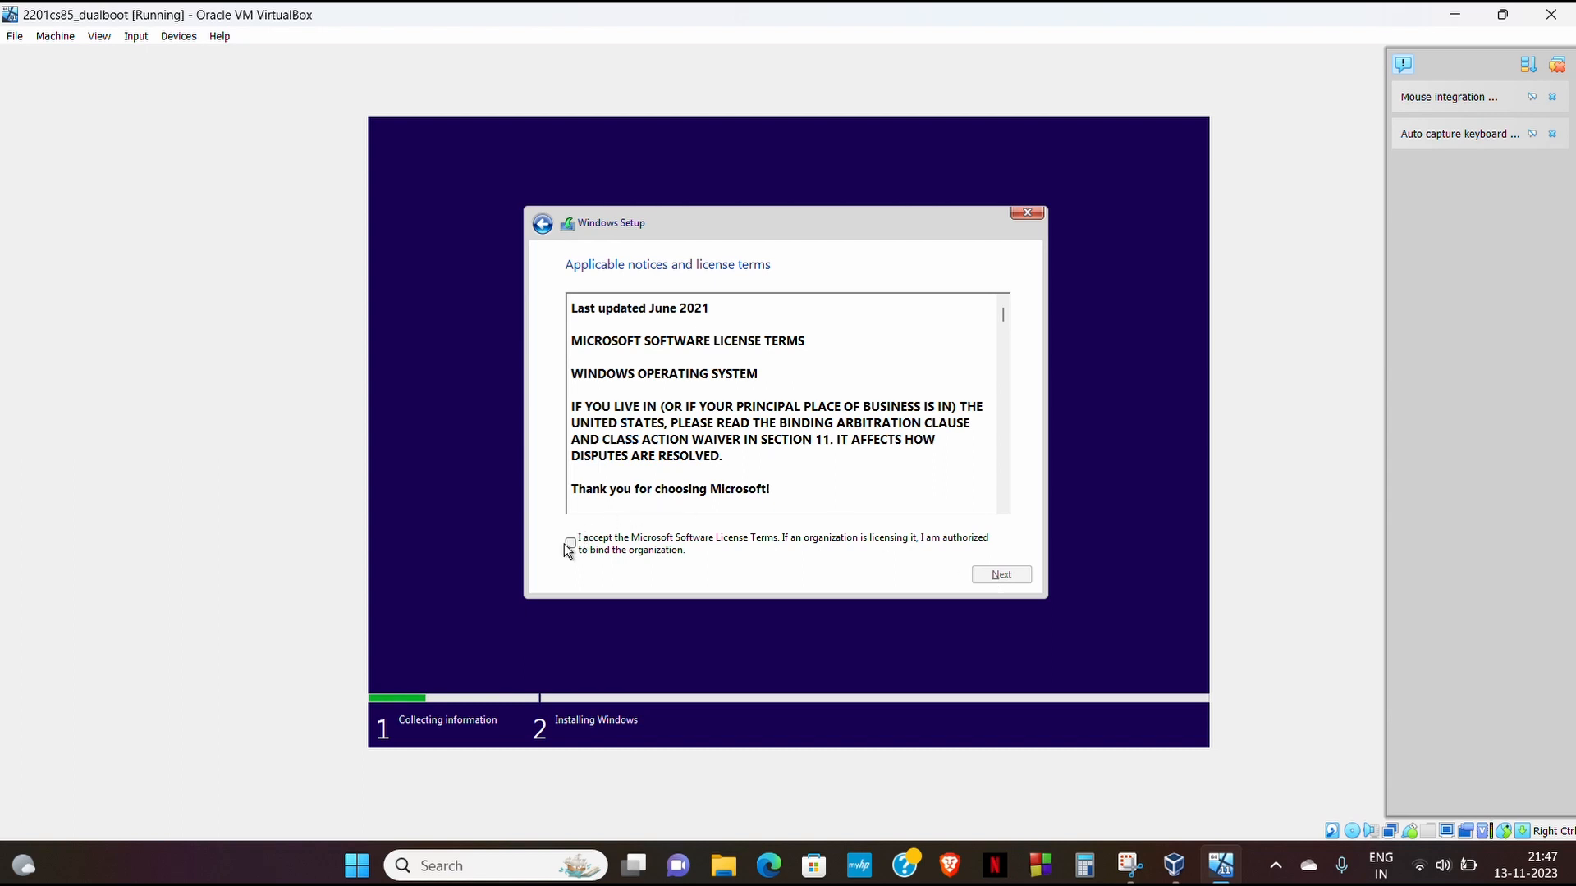
left_click(569, 544)
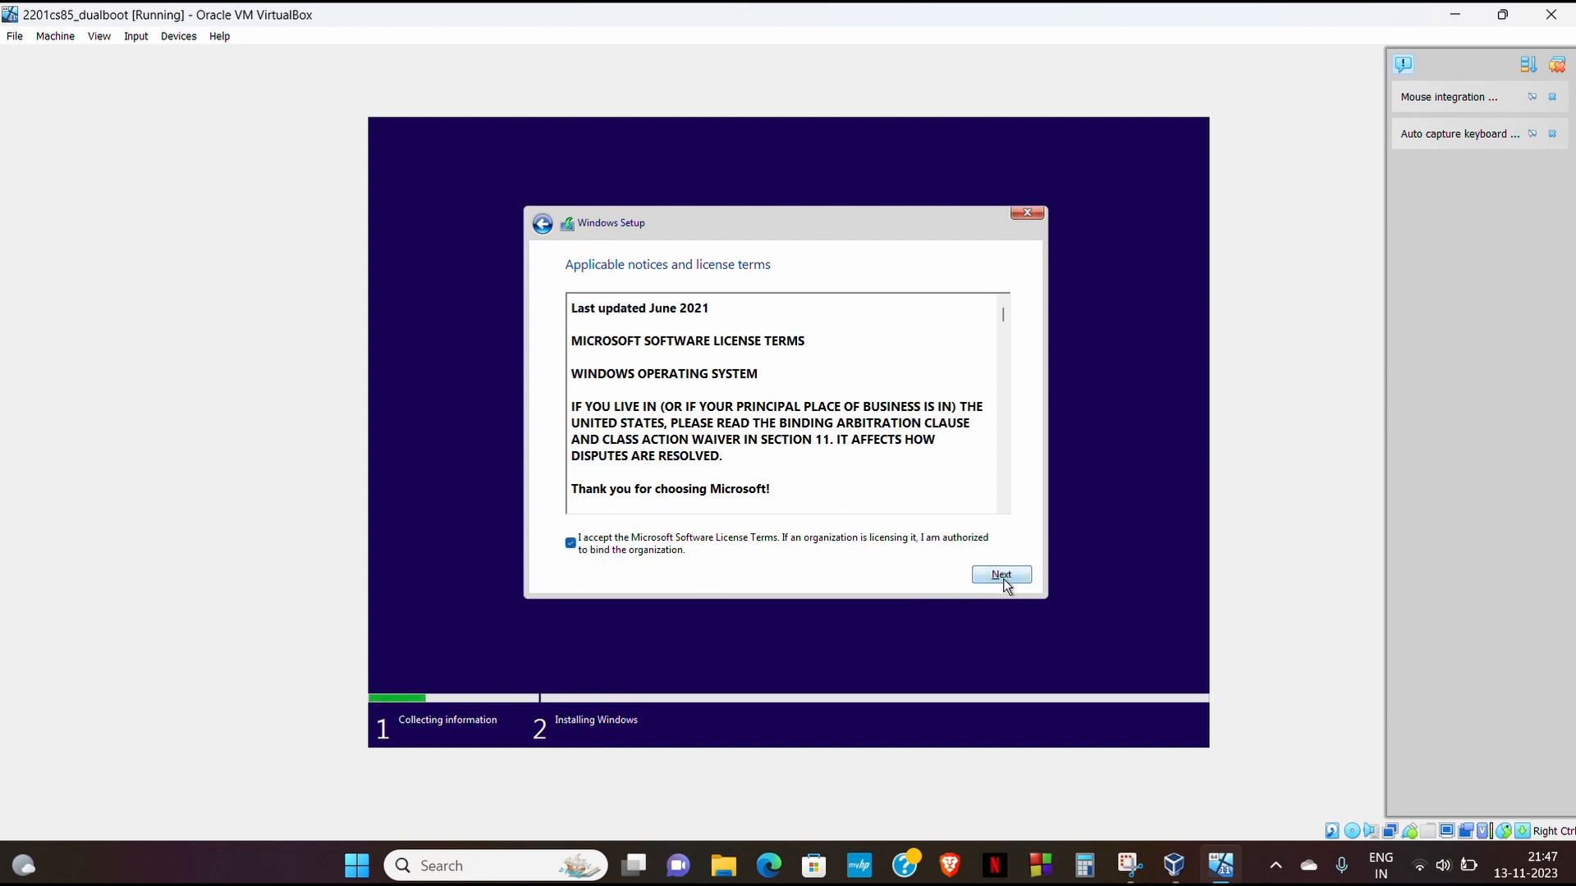
left_click(1002, 576)
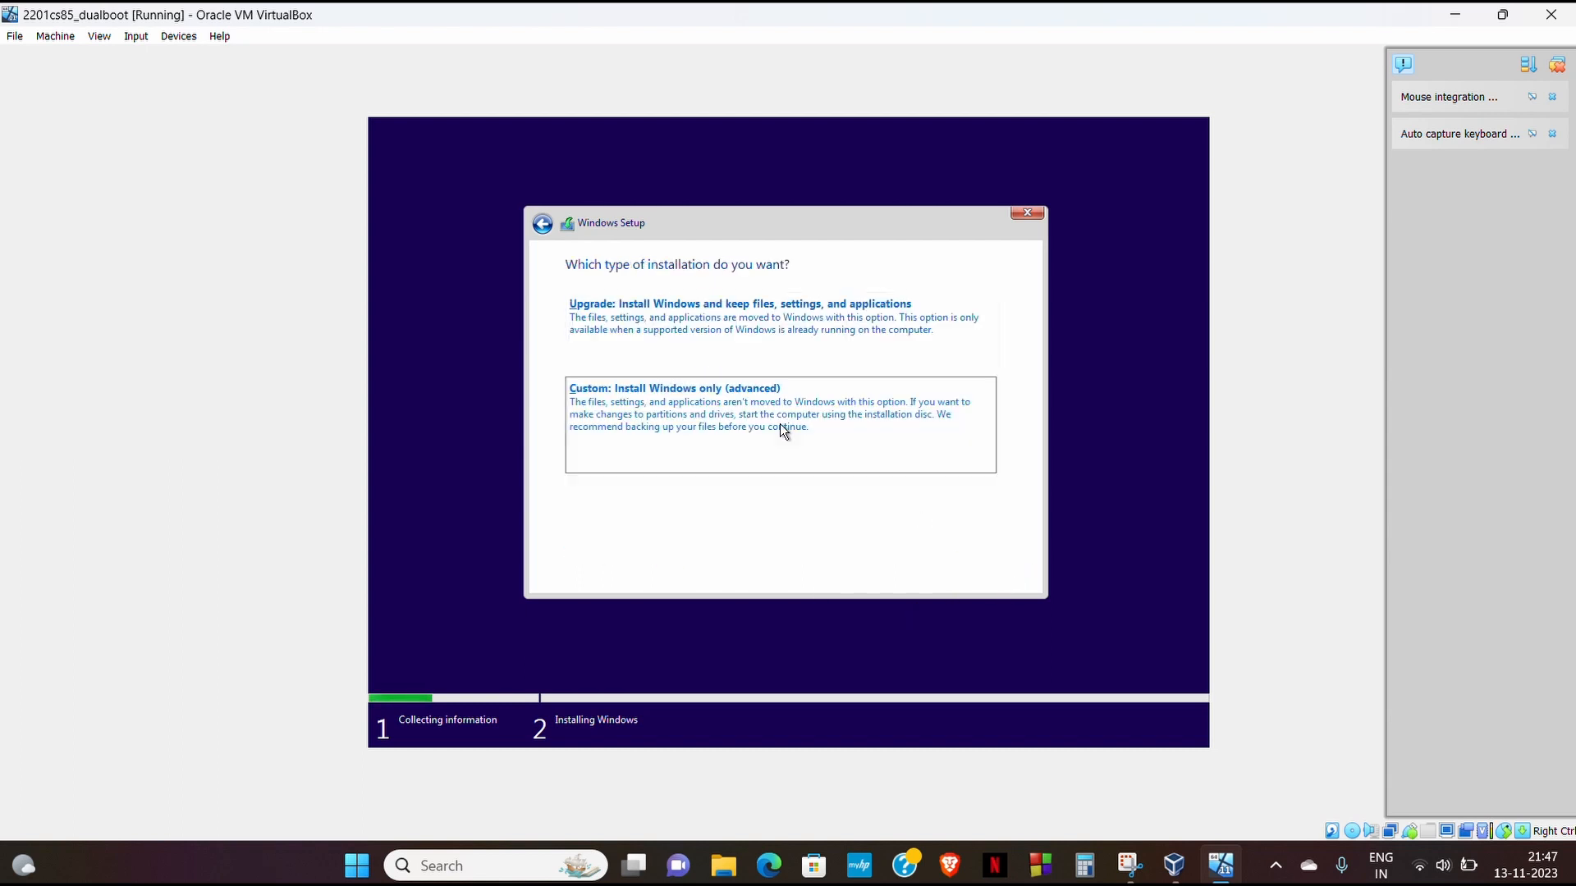
- Choose Custom install, create a 50000 MB partition, and install Windows on it
left_click(780, 424)
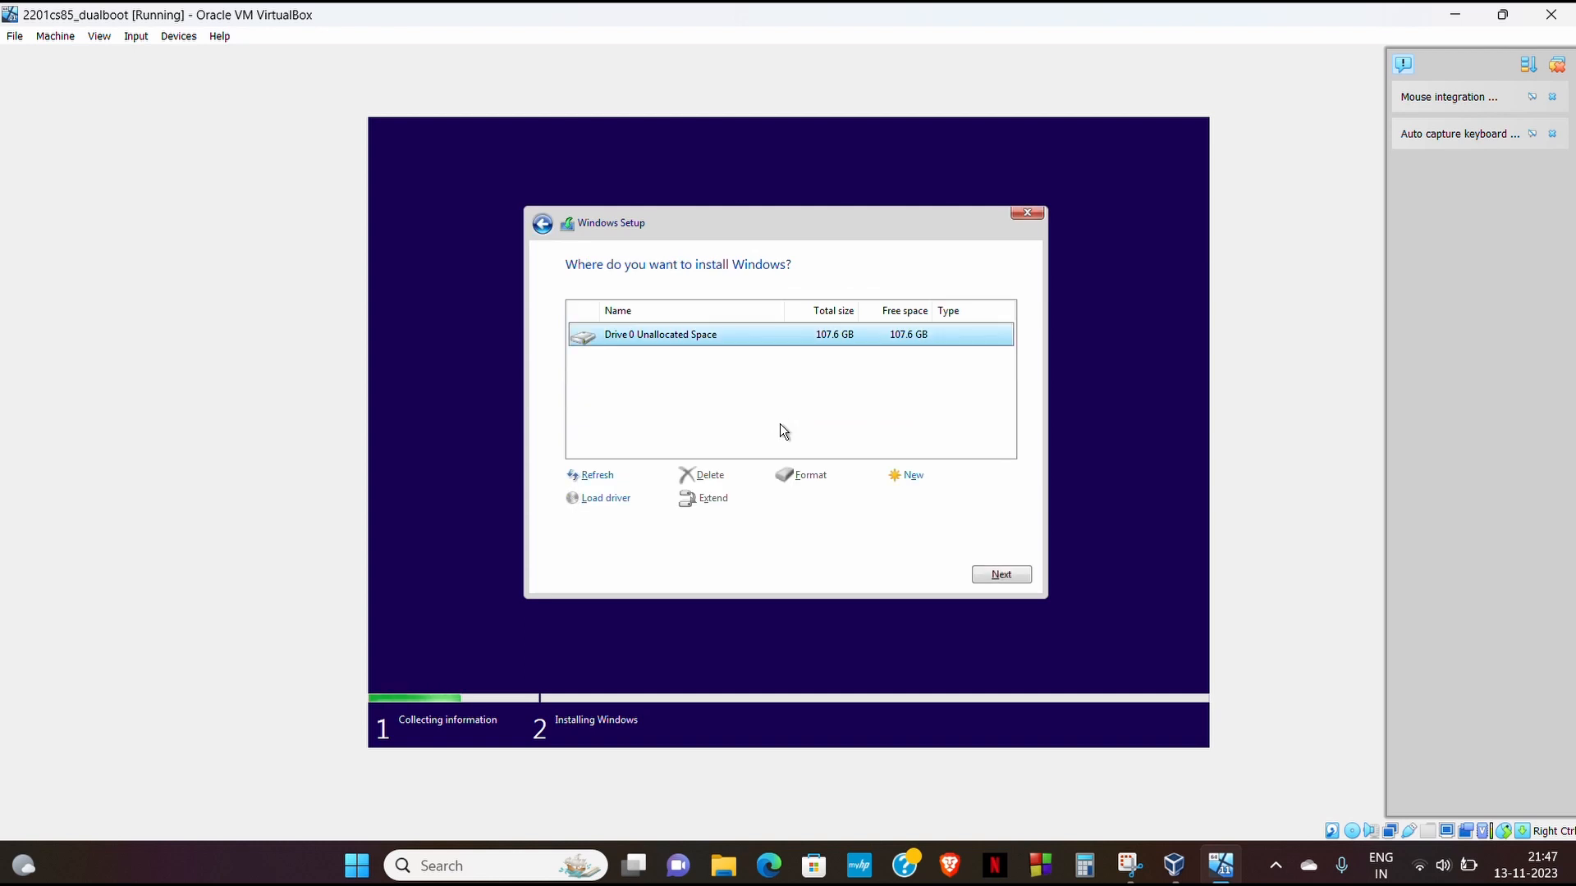
left_click(903, 480)
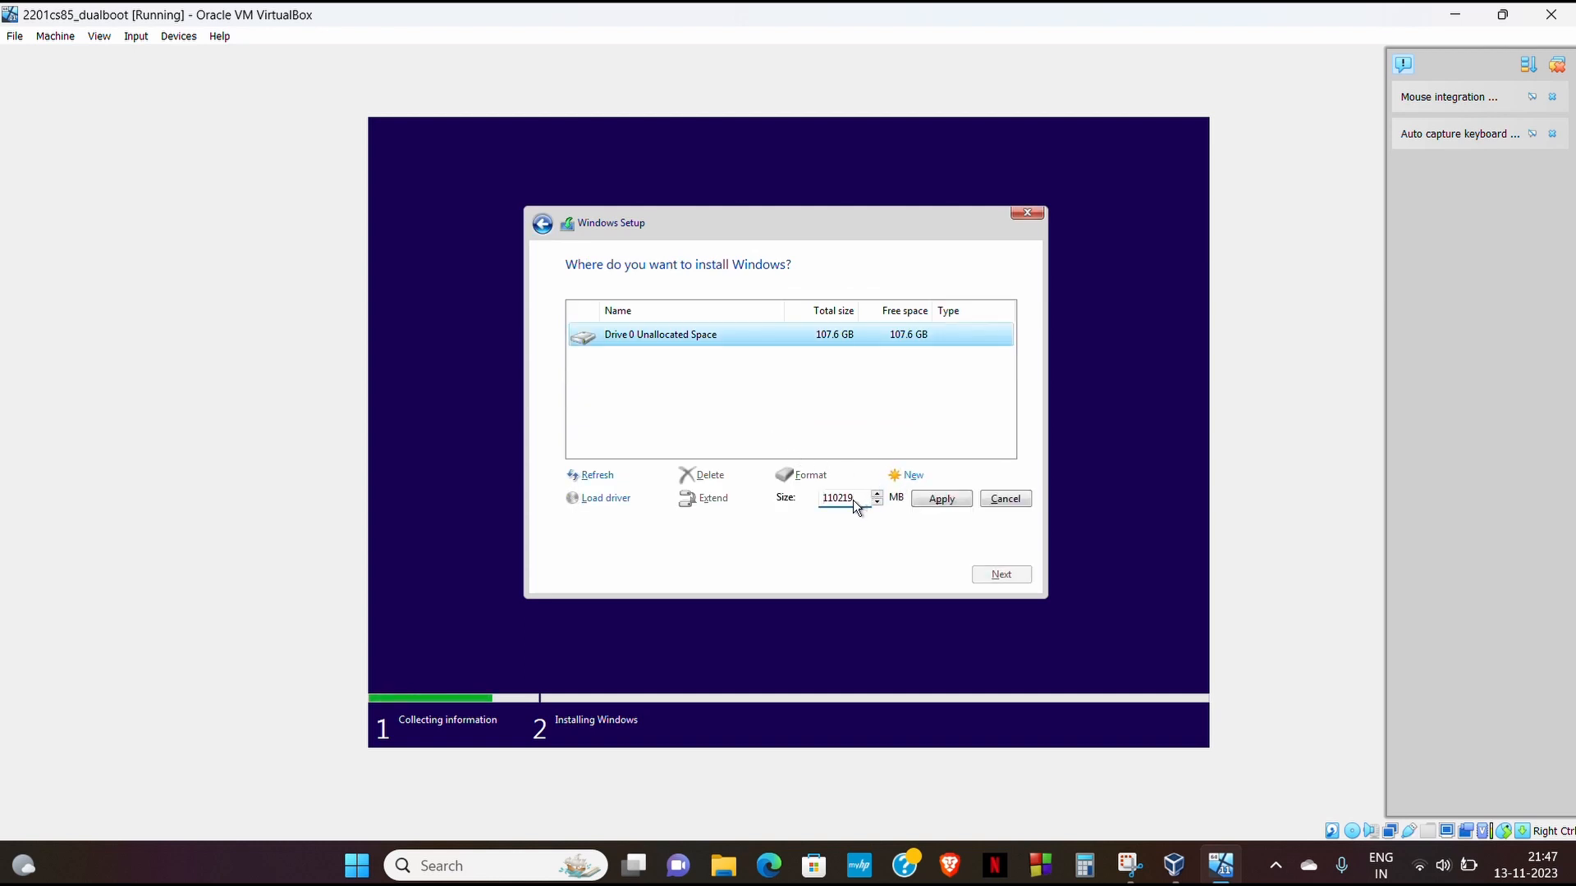
key("BackSpace")
key("BackSpace")
key("BackSpace")
key("BackSpace")
key("BackSpace")
key("BackSpace")
type("50000")
left_click(944, 501)
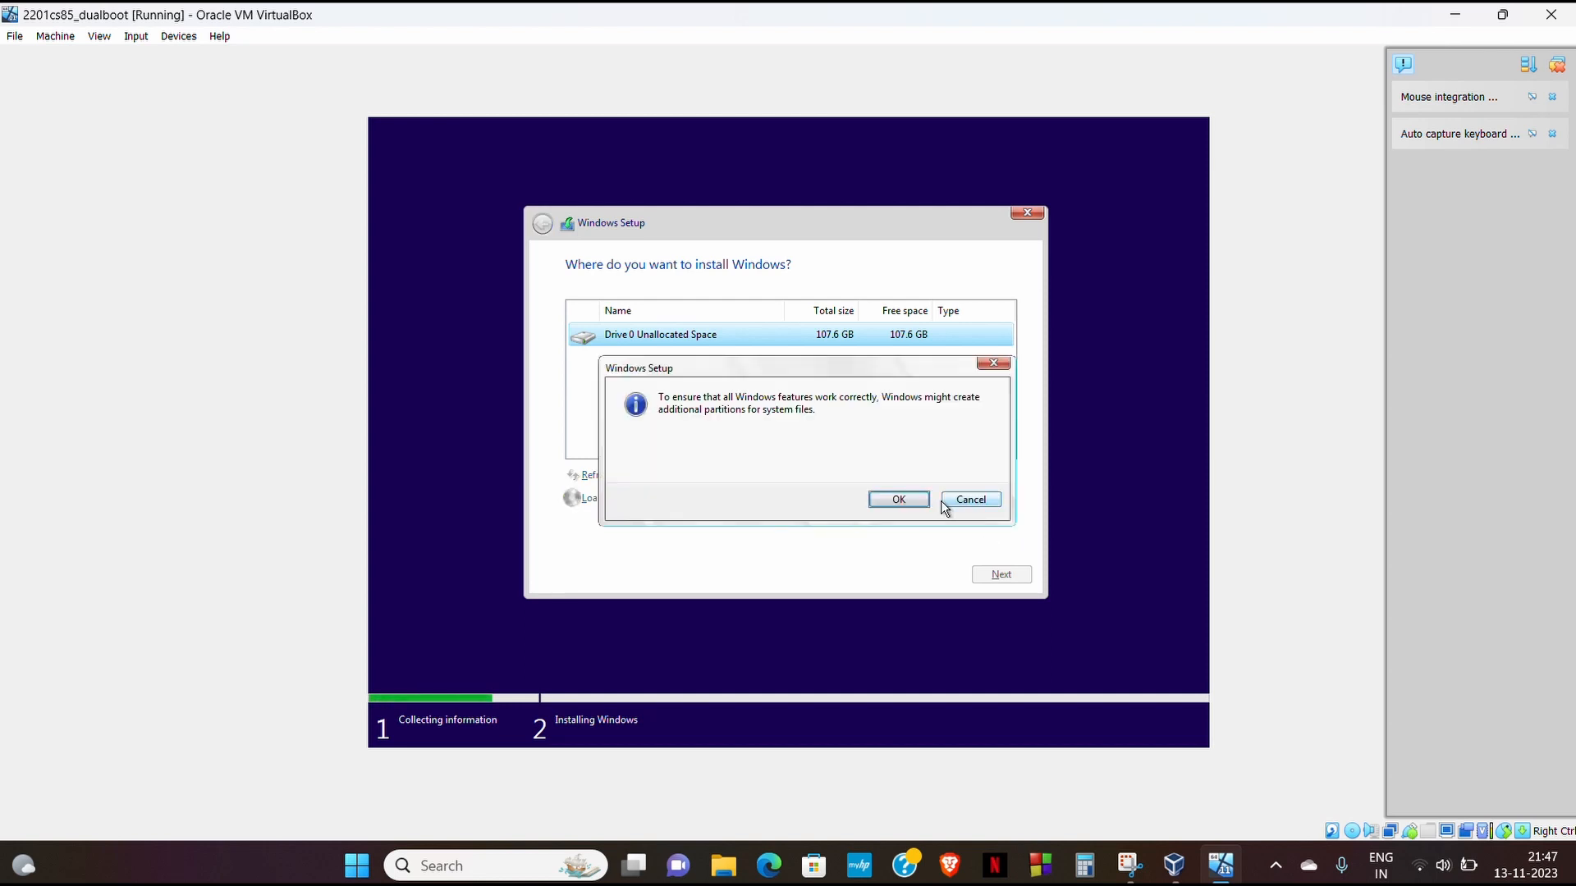
left_click(909, 498)
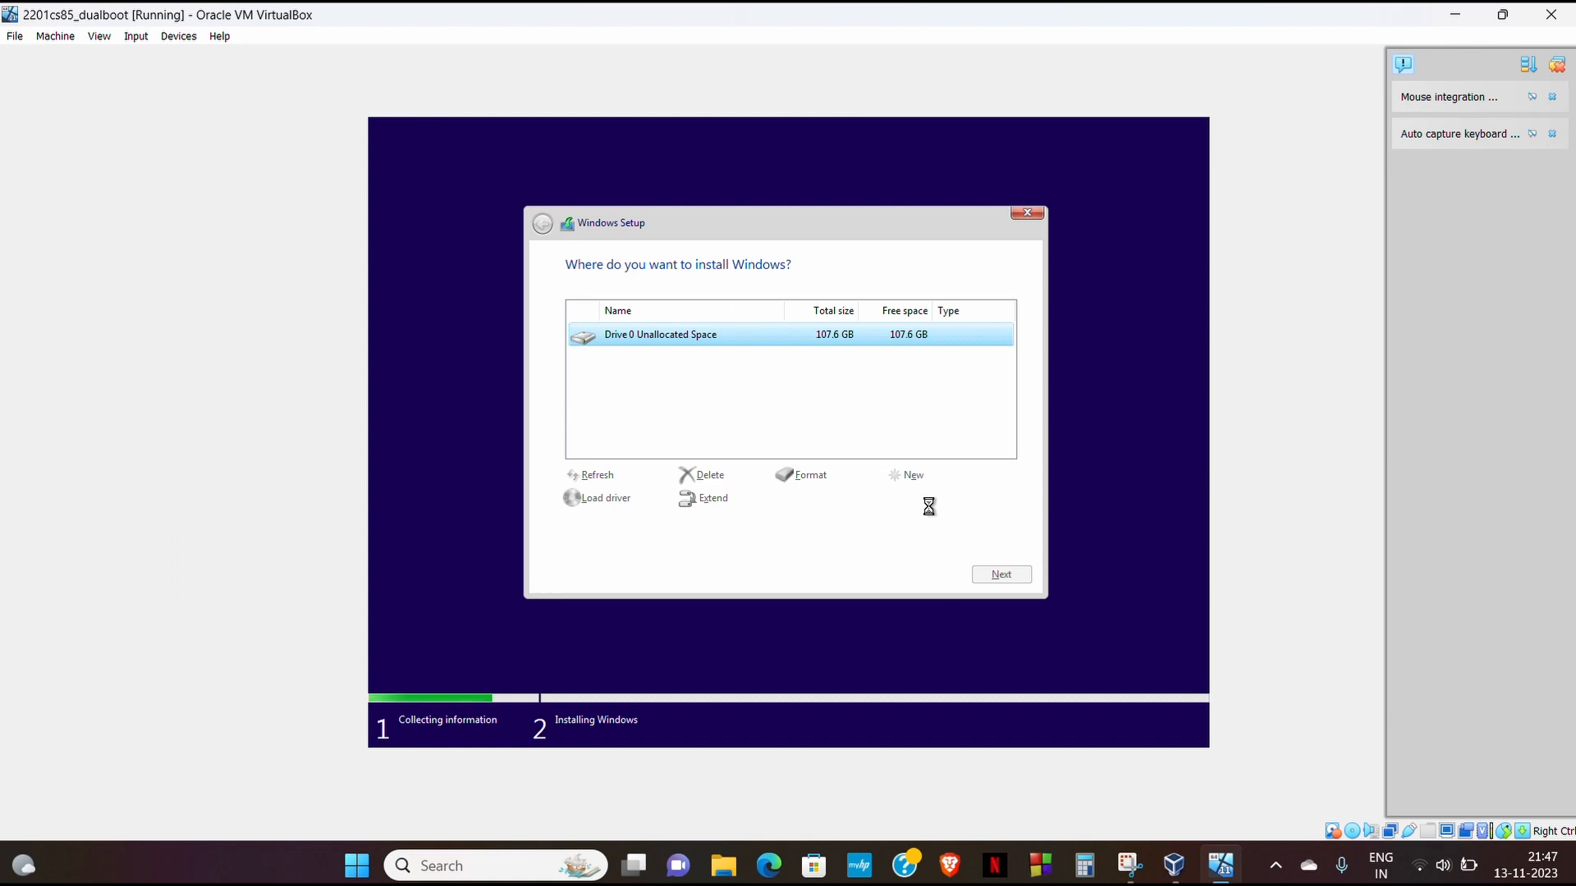
left_click(1007, 576)
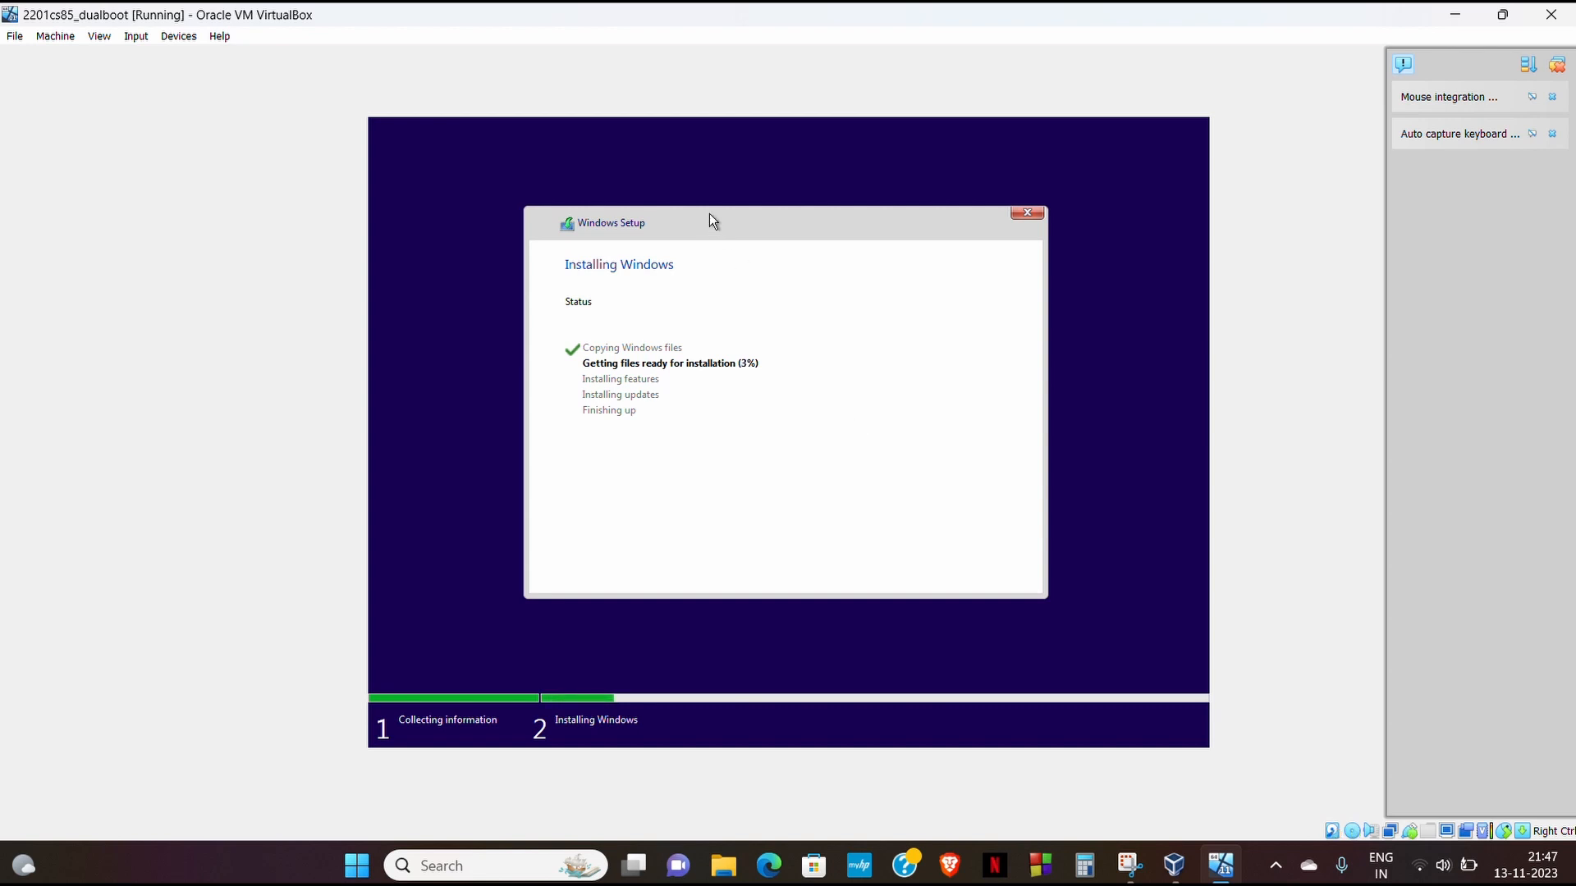
- Wait while Windows Setup copies and installs files until first-run setup loads
left_click(678, 41)
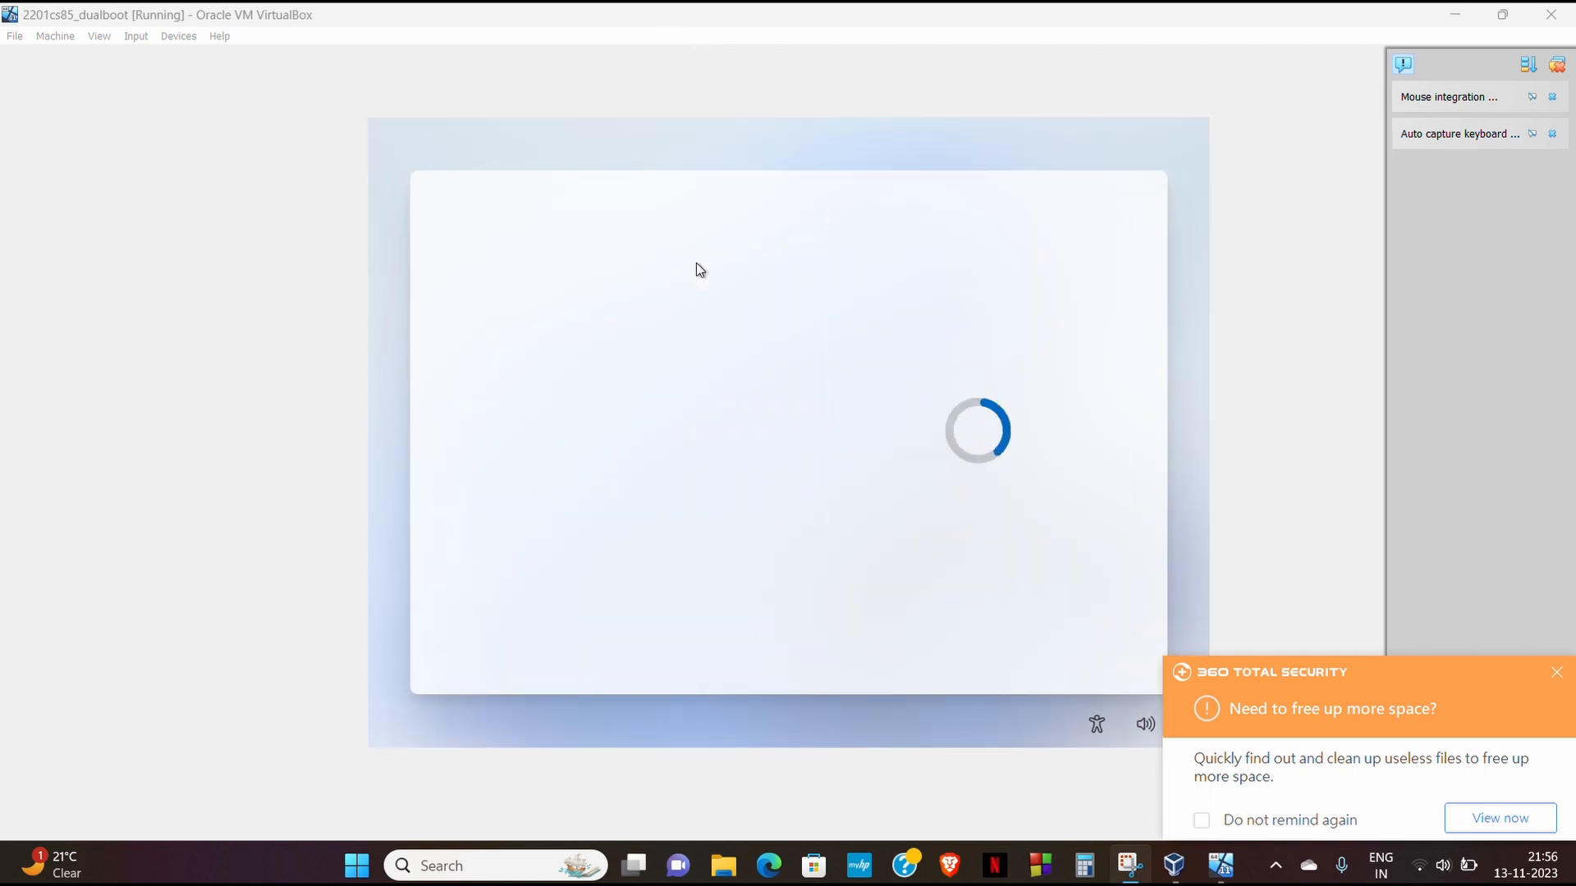
- Dismiss the host disk-space notification, then select and confirm India as the country
left_click(1556, 678)
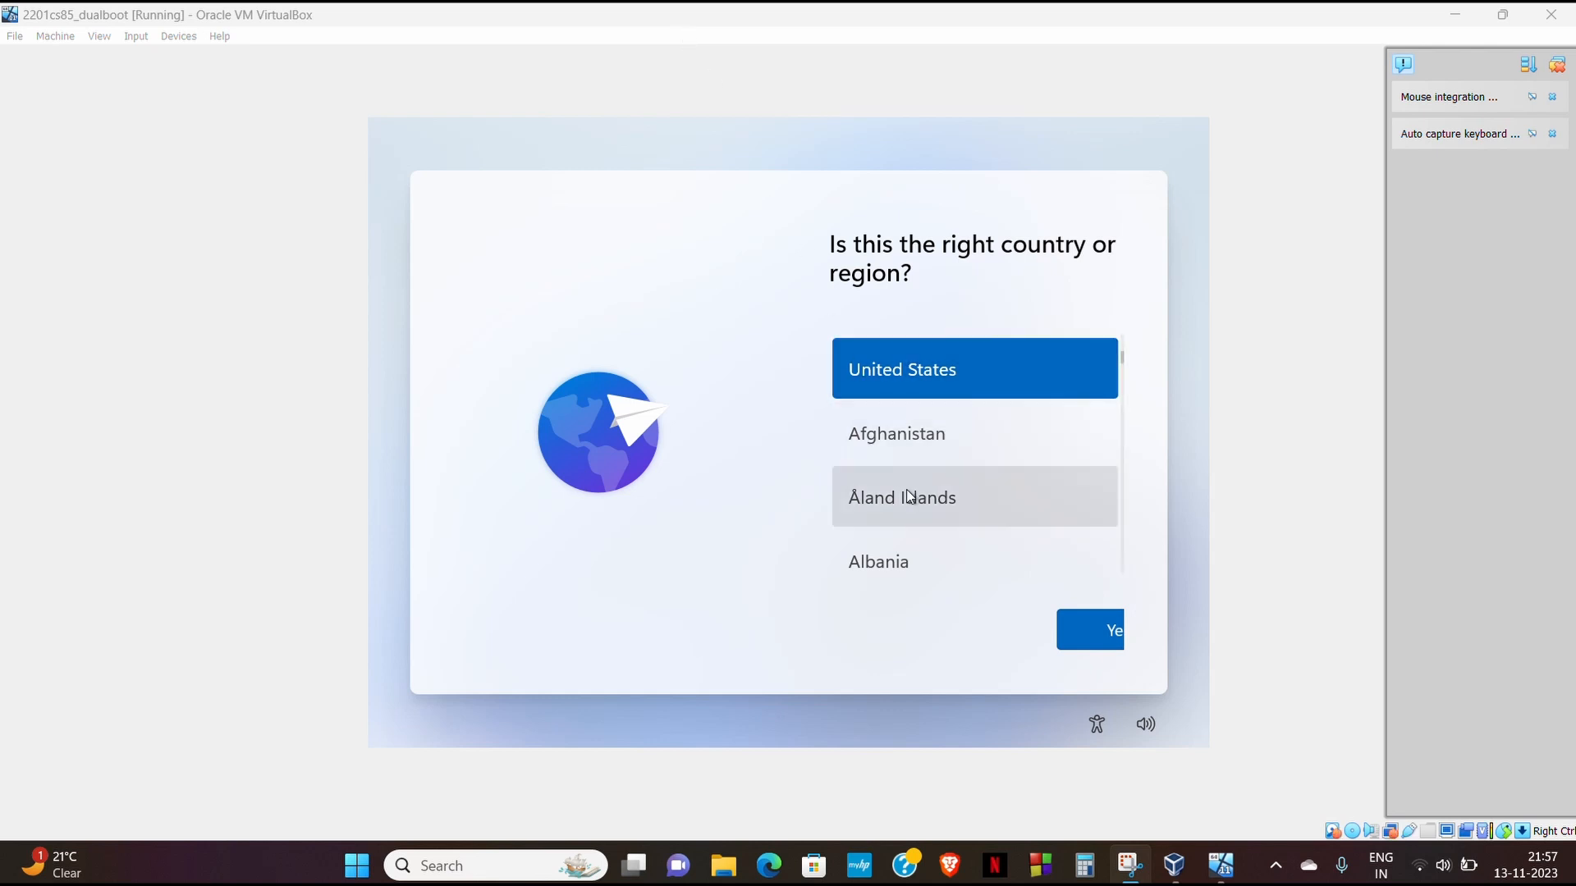
scroll(903, 492, "down", 3)
scroll(910, 495, "down", 10)
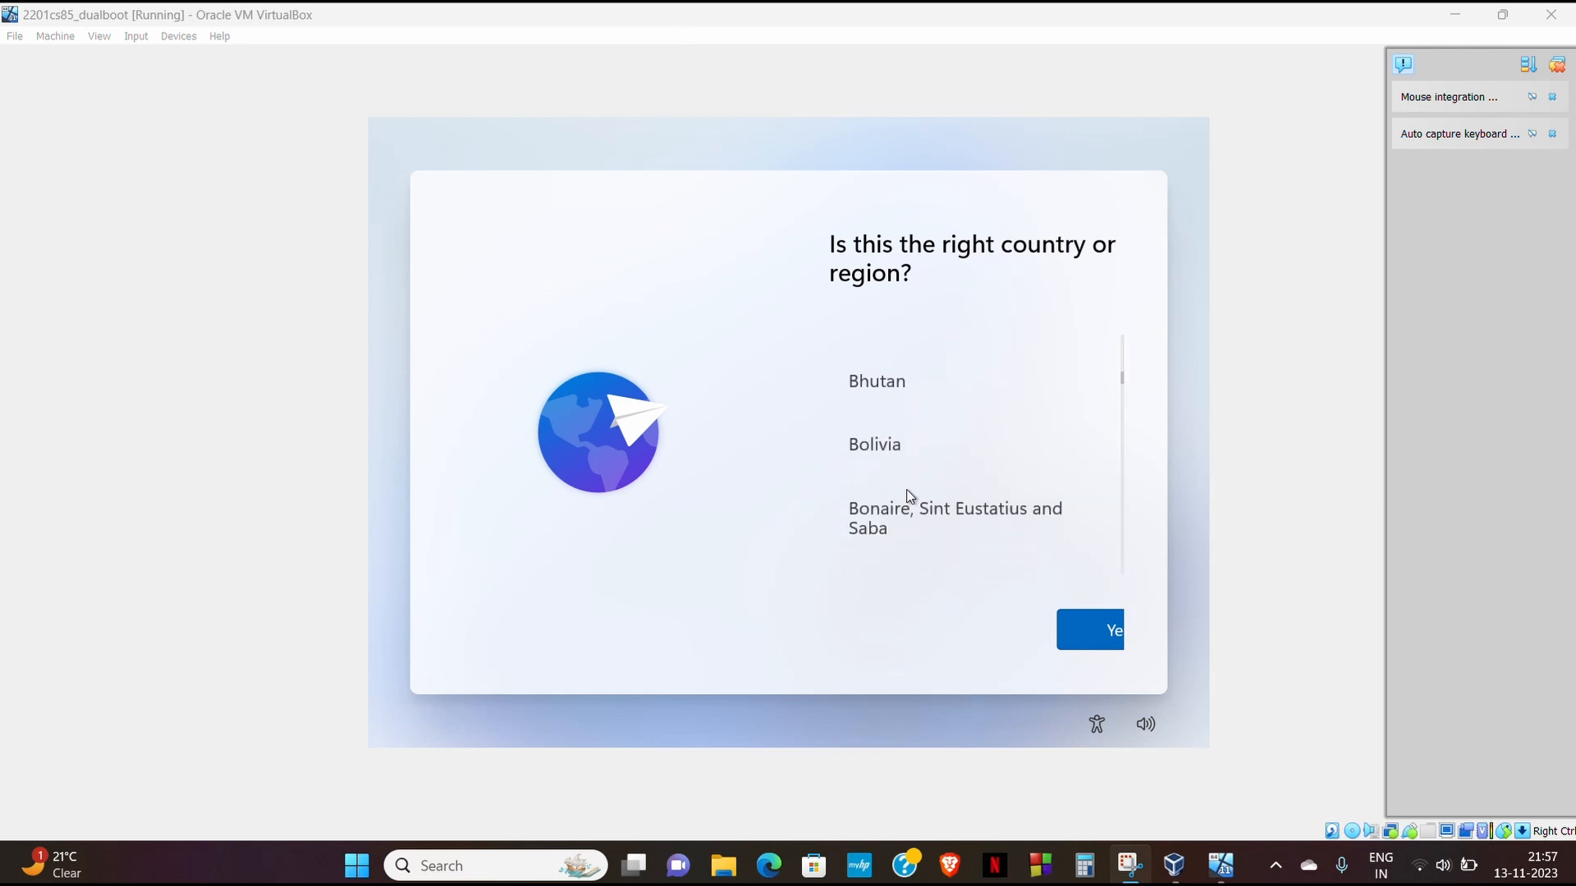
scroll(909, 495, "down", 12)
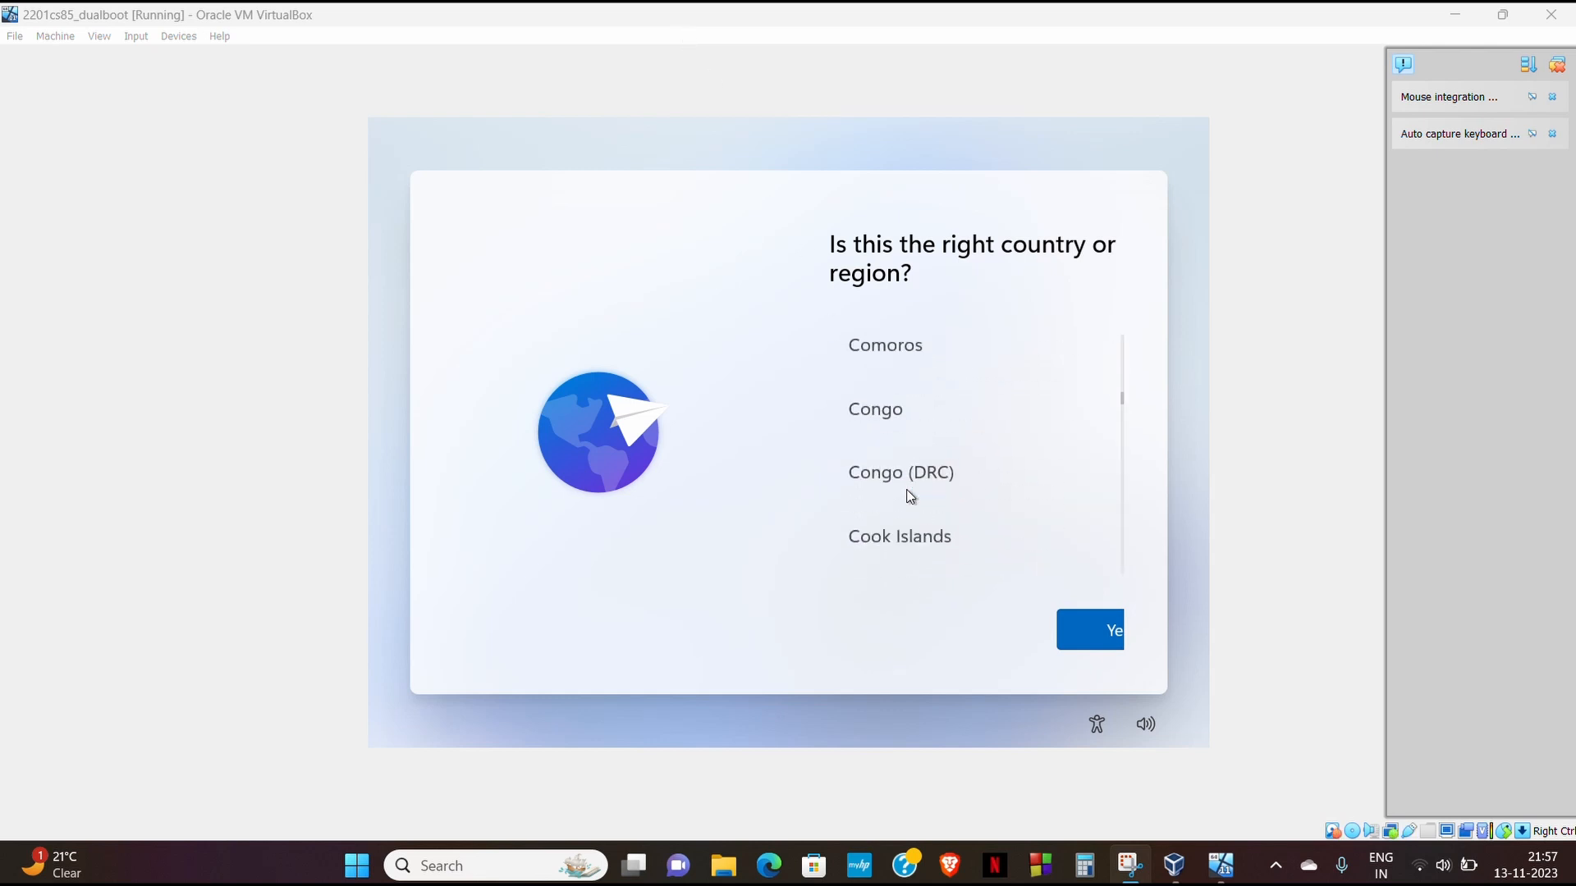
scroll(909, 495, "down", 12)
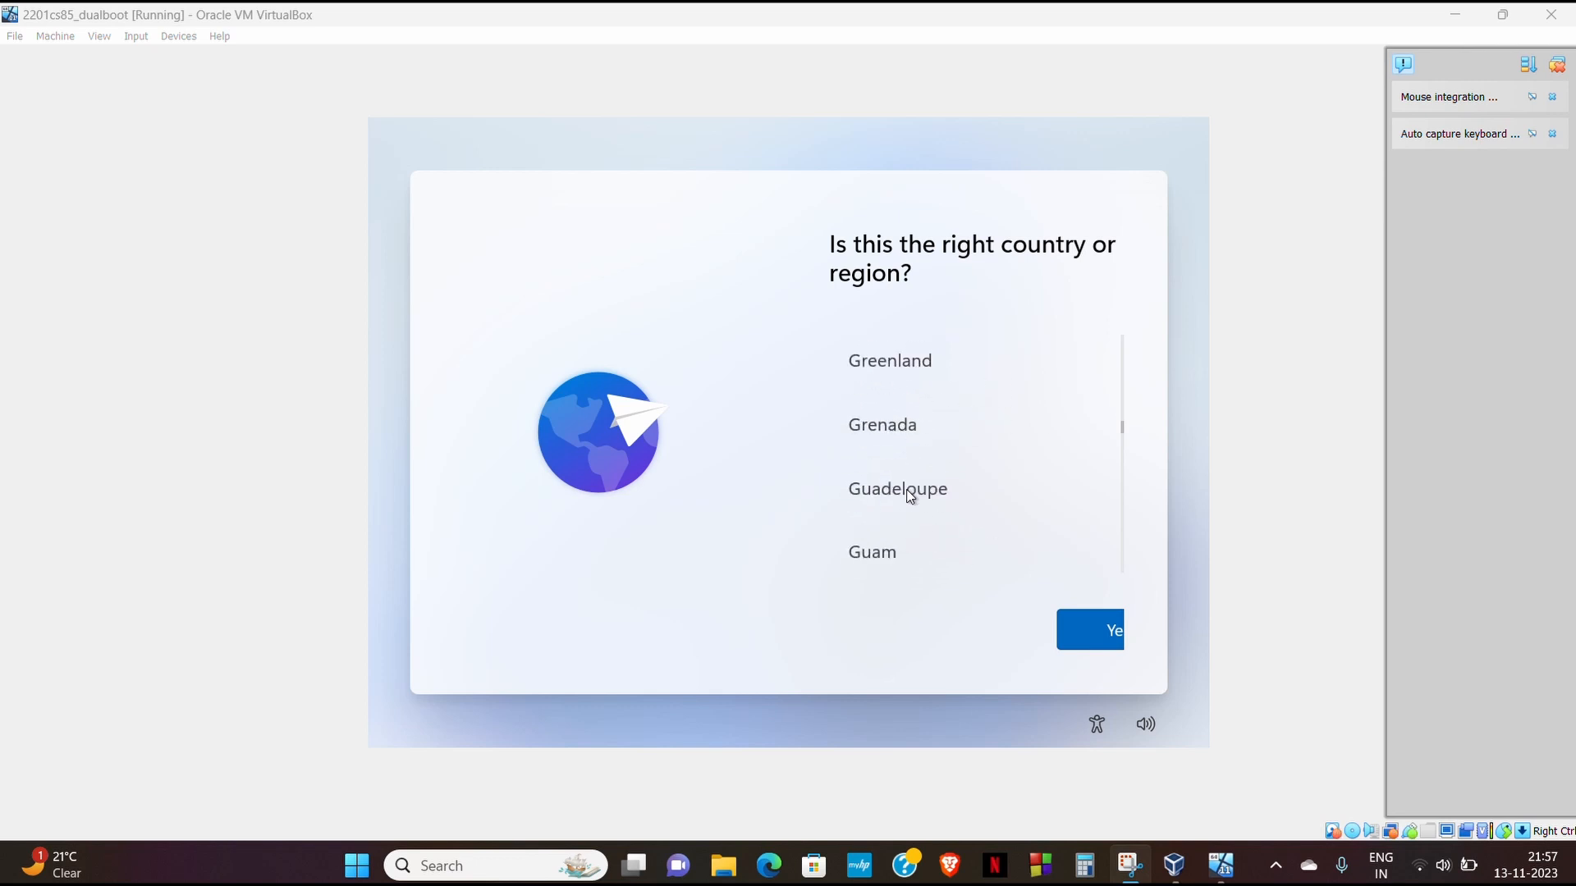
scroll(909, 495, "down", 6)
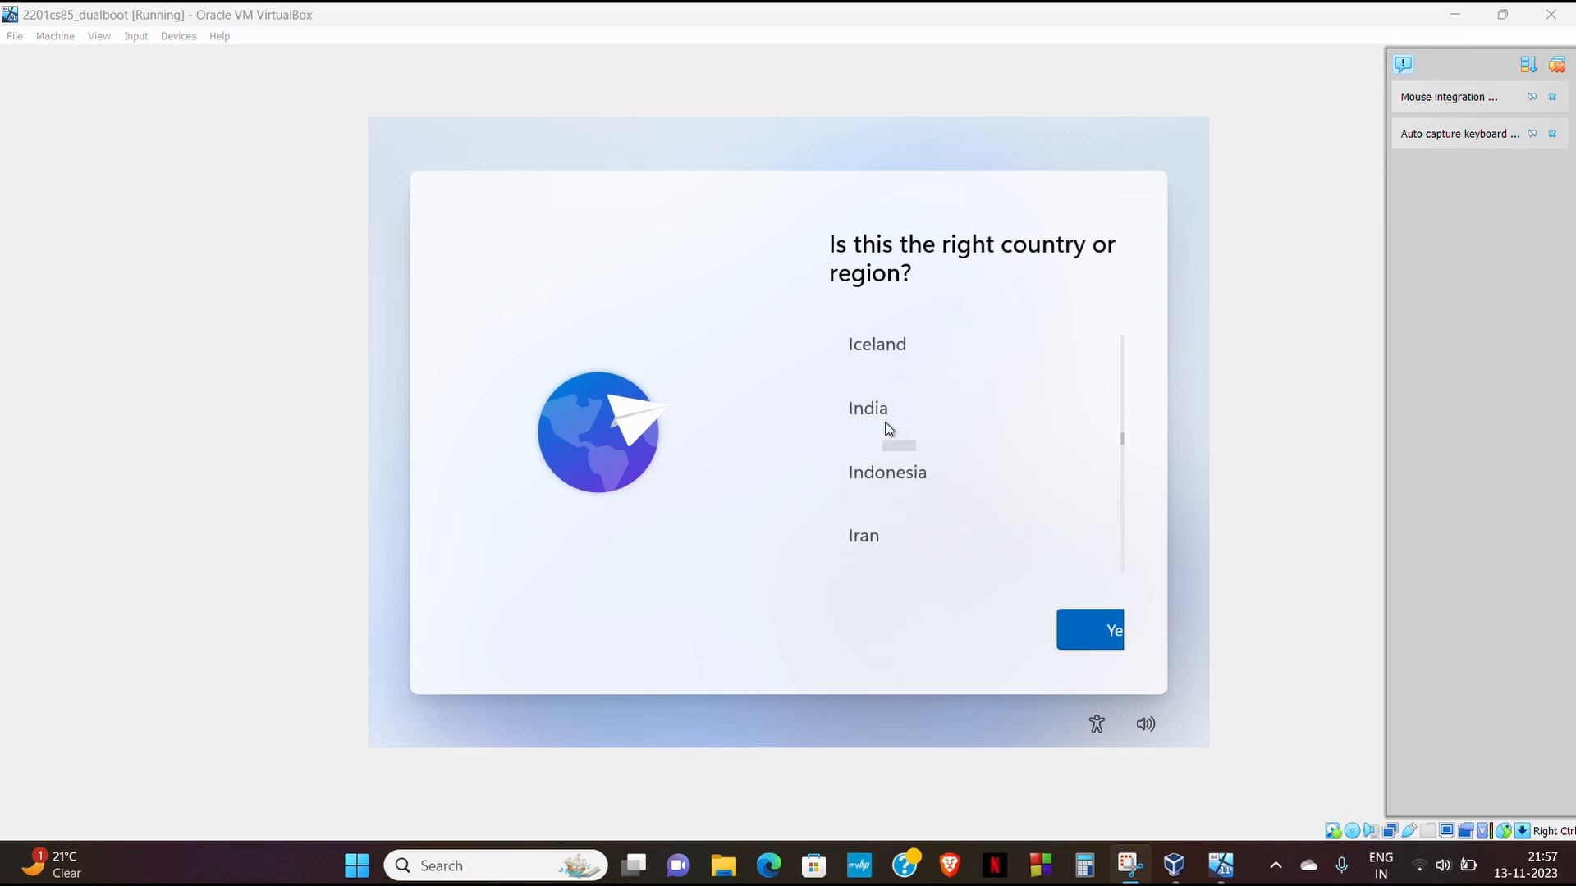
left_click(887, 425)
left_click(885, 421)
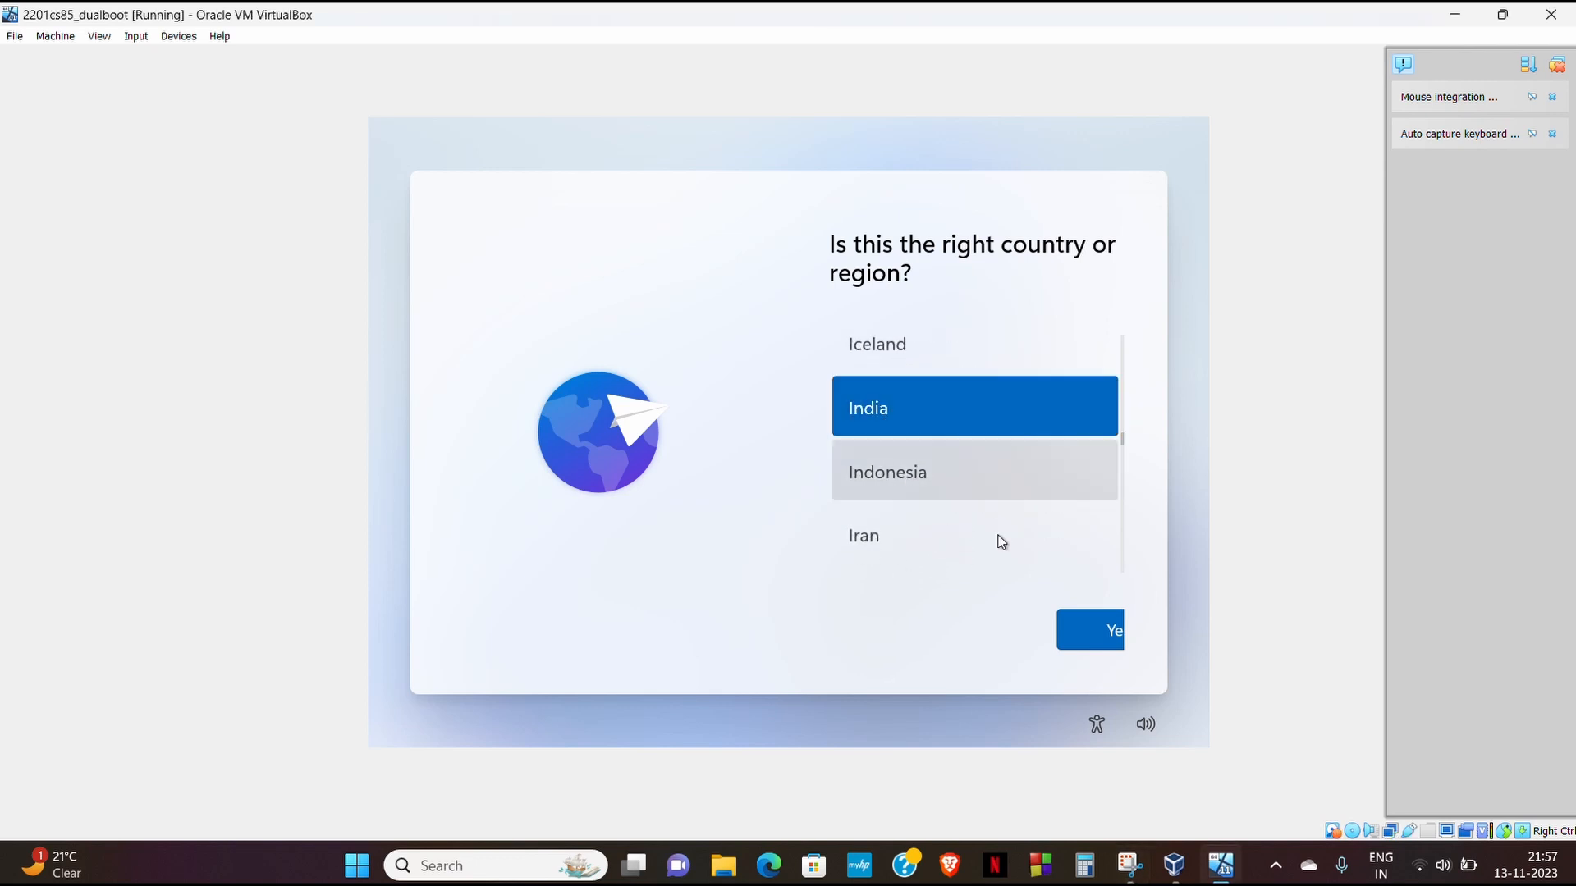
left_click(1096, 640)
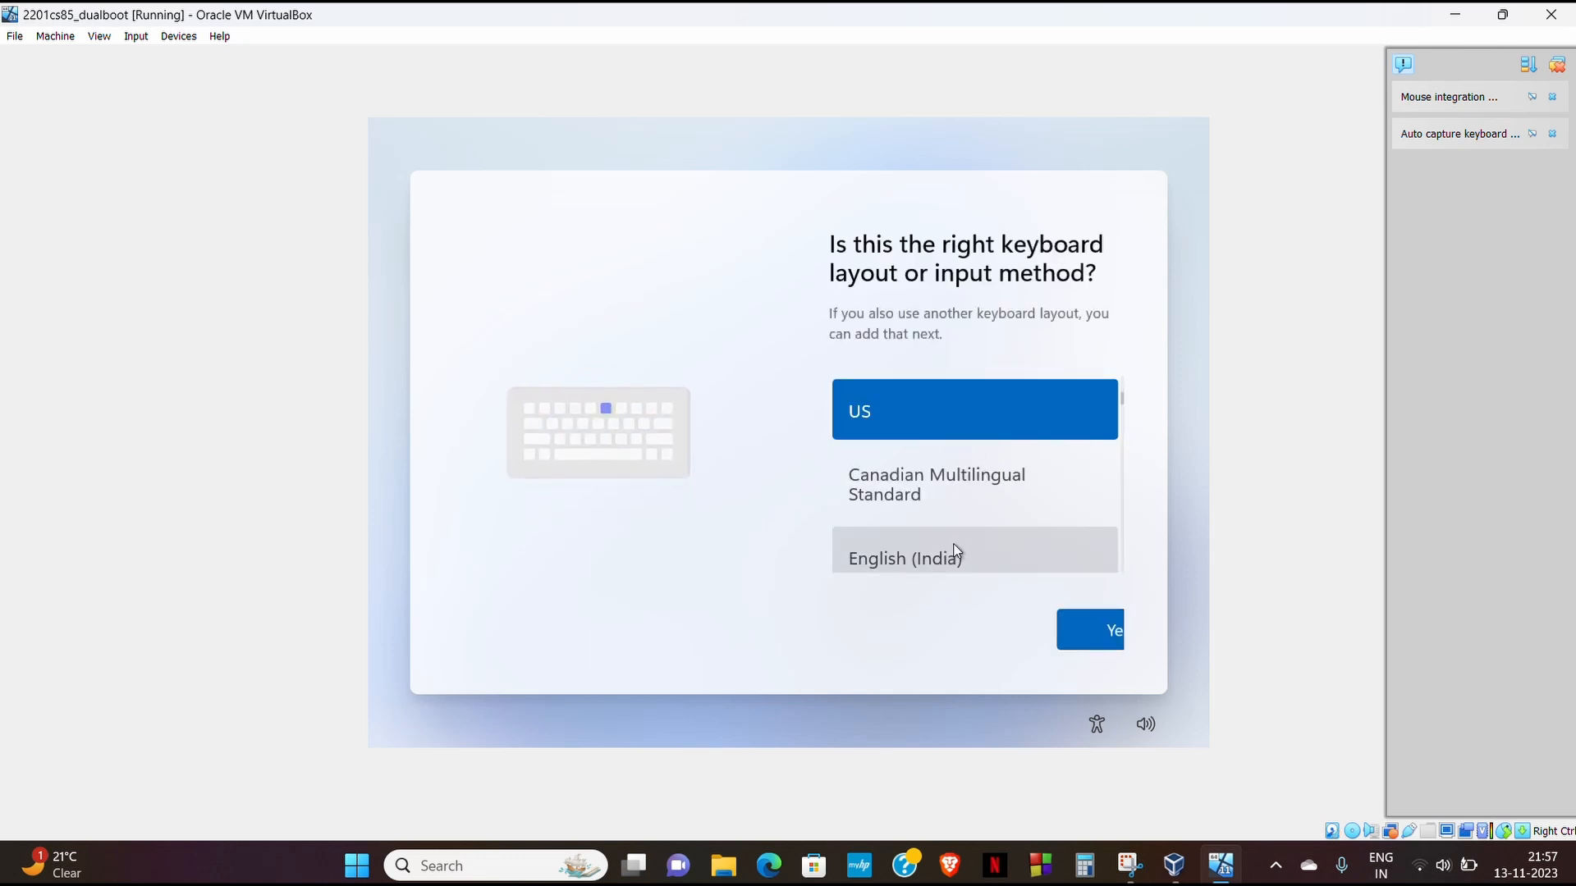
- Choose the English (India) keyboard layout and skip adding a second layout
left_click(956, 554)
left_click(1092, 647)
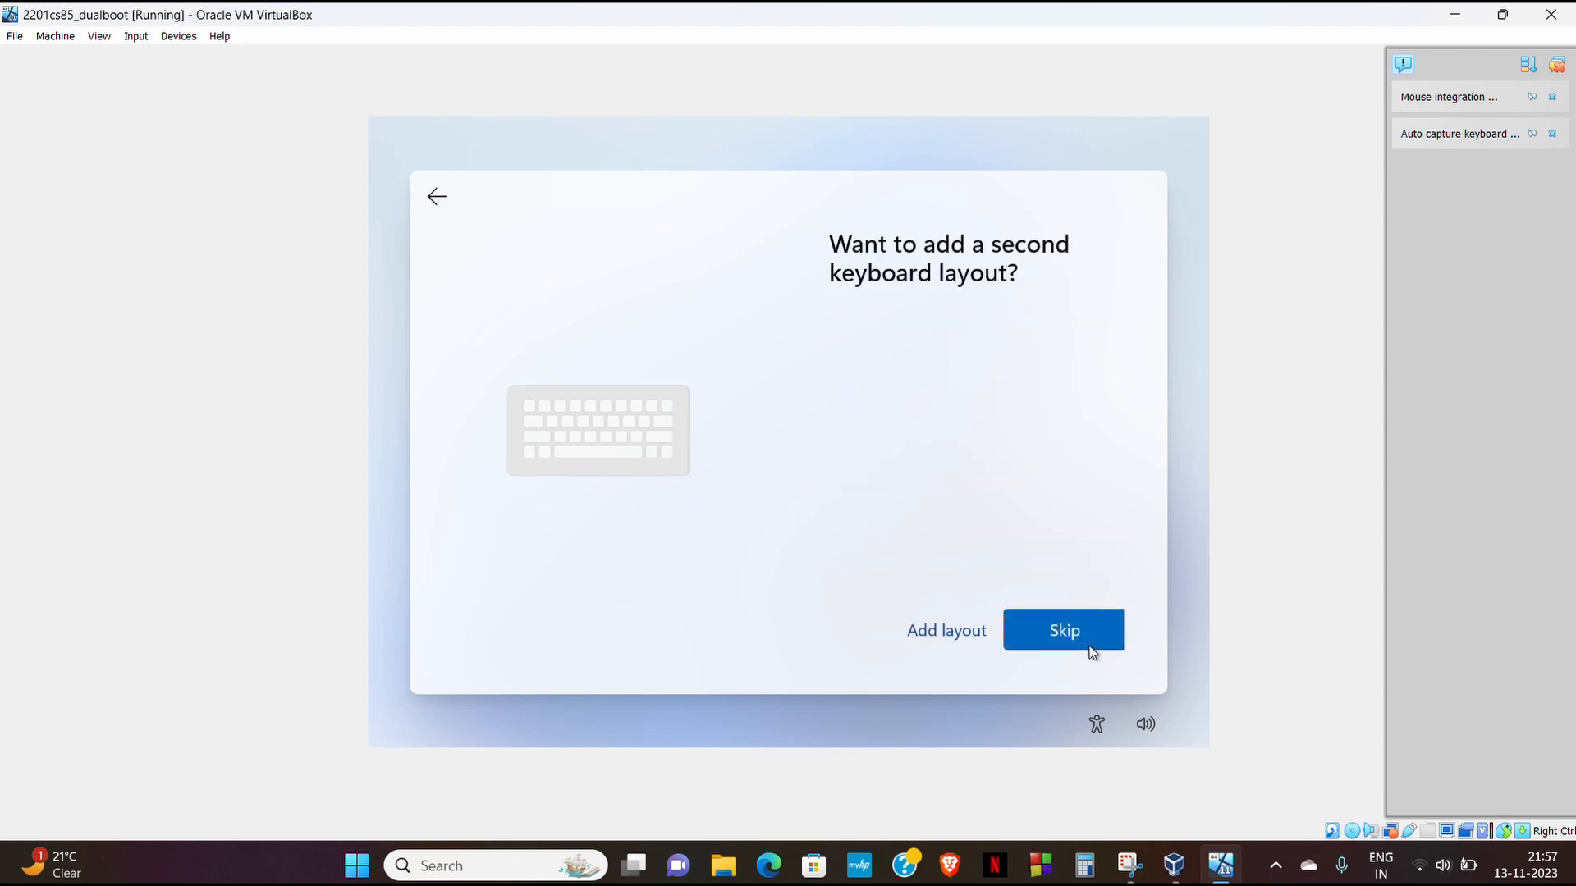
left_click(1092, 648)
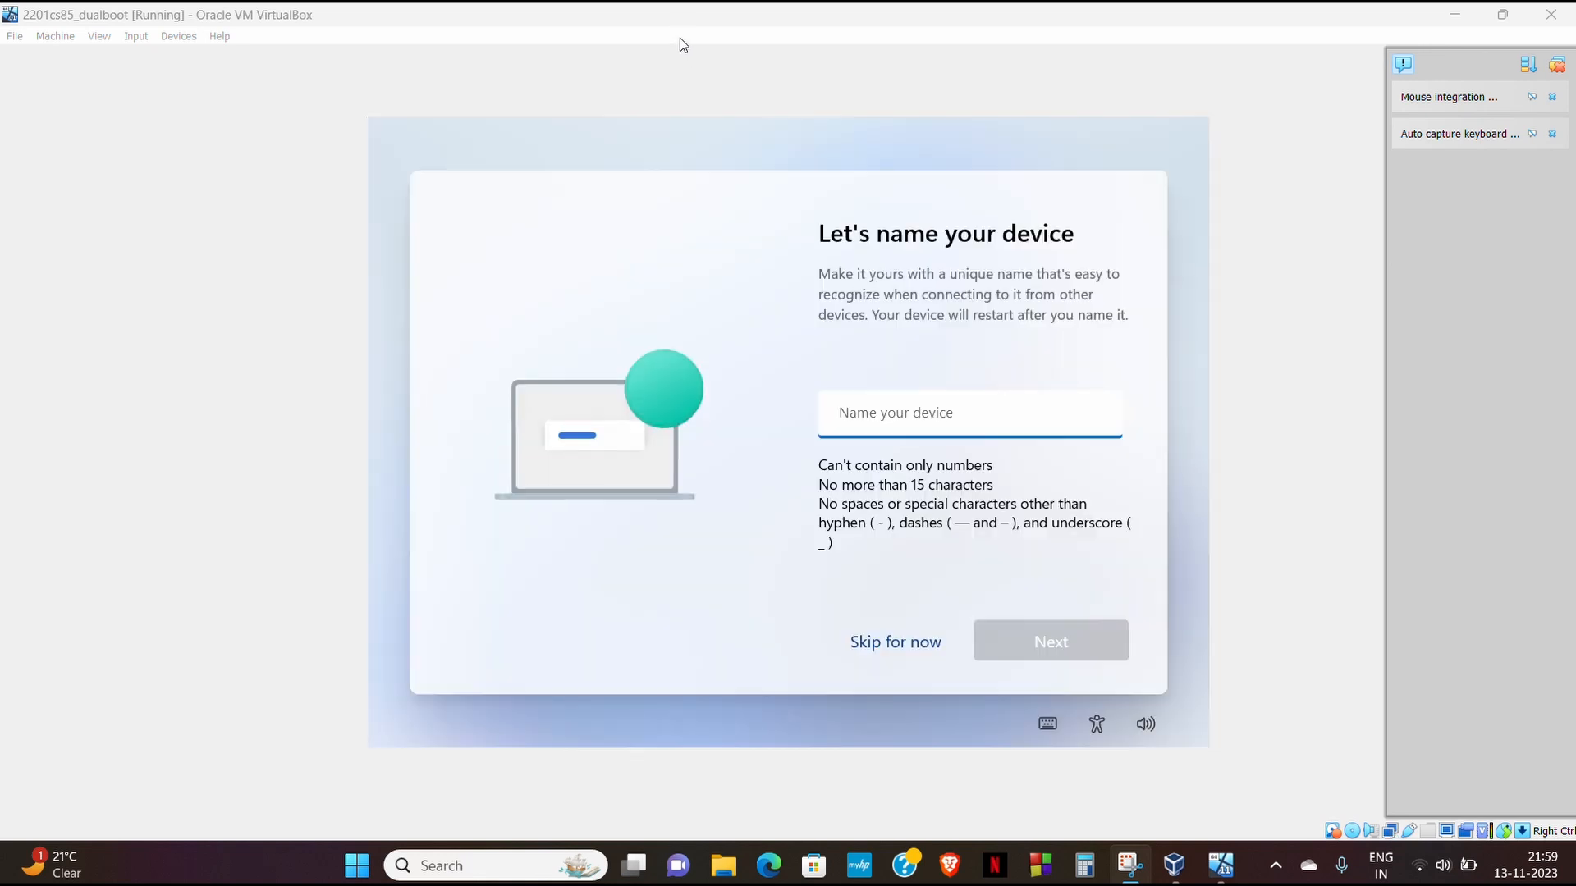
left_click(861, 421)
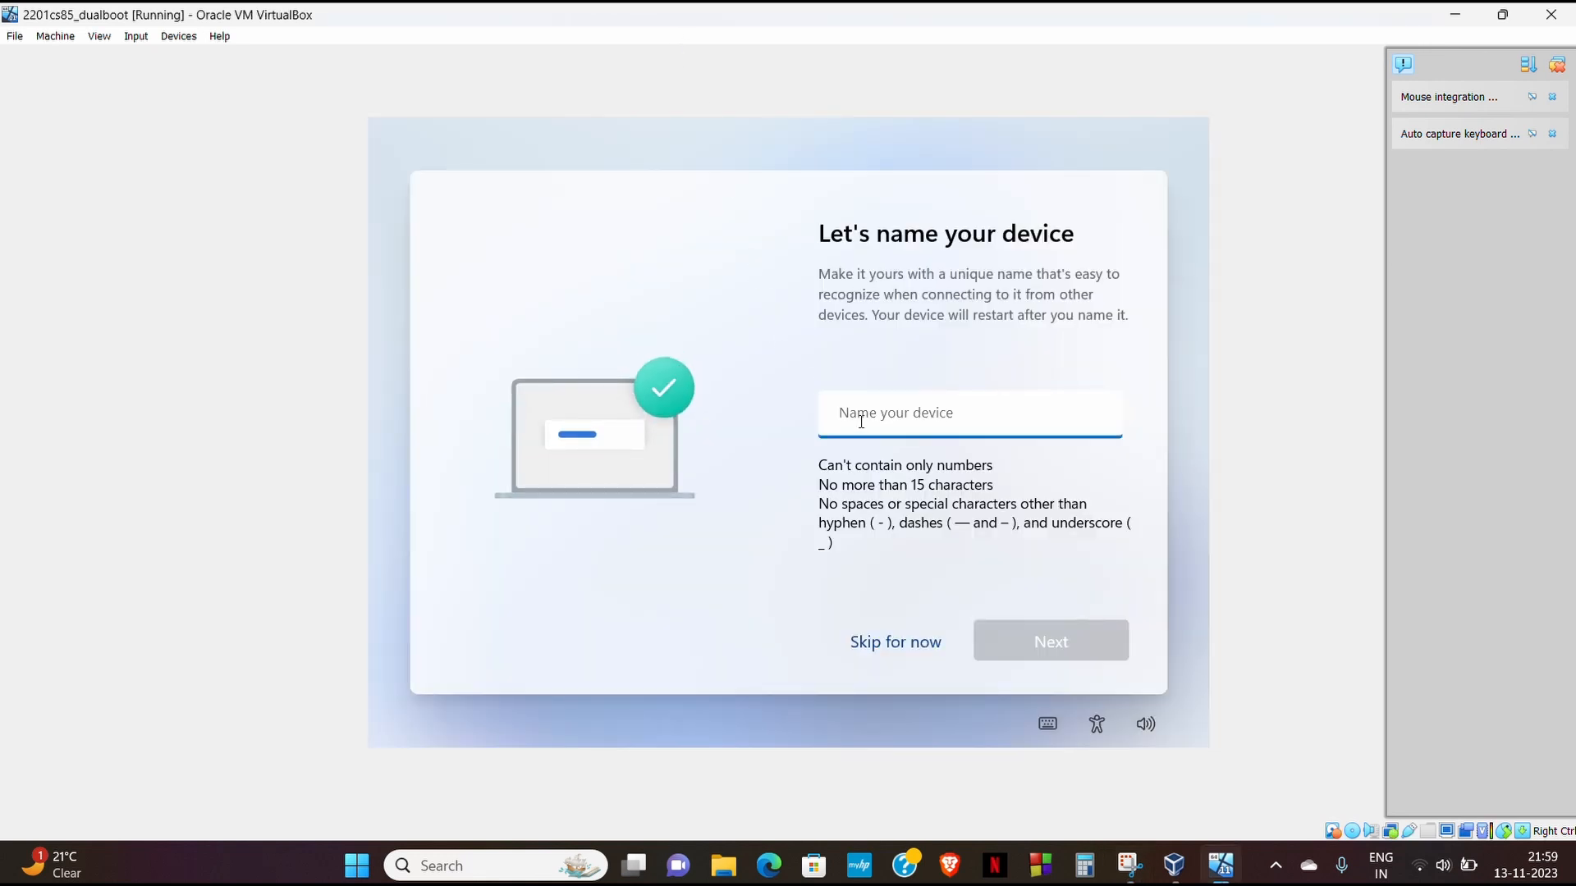
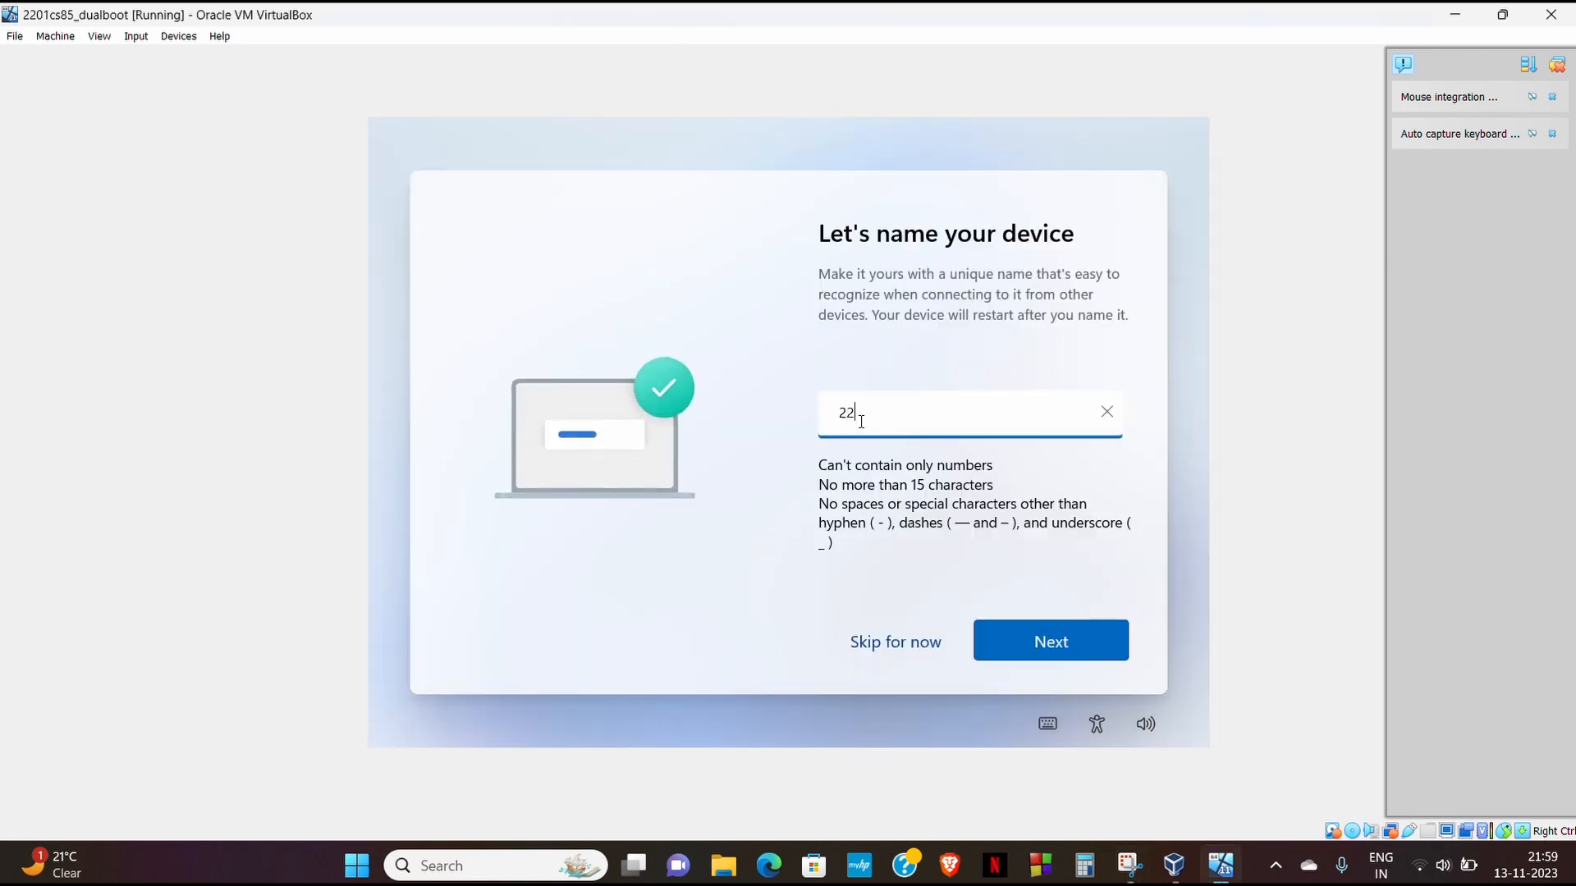
left_click(1029, 642)
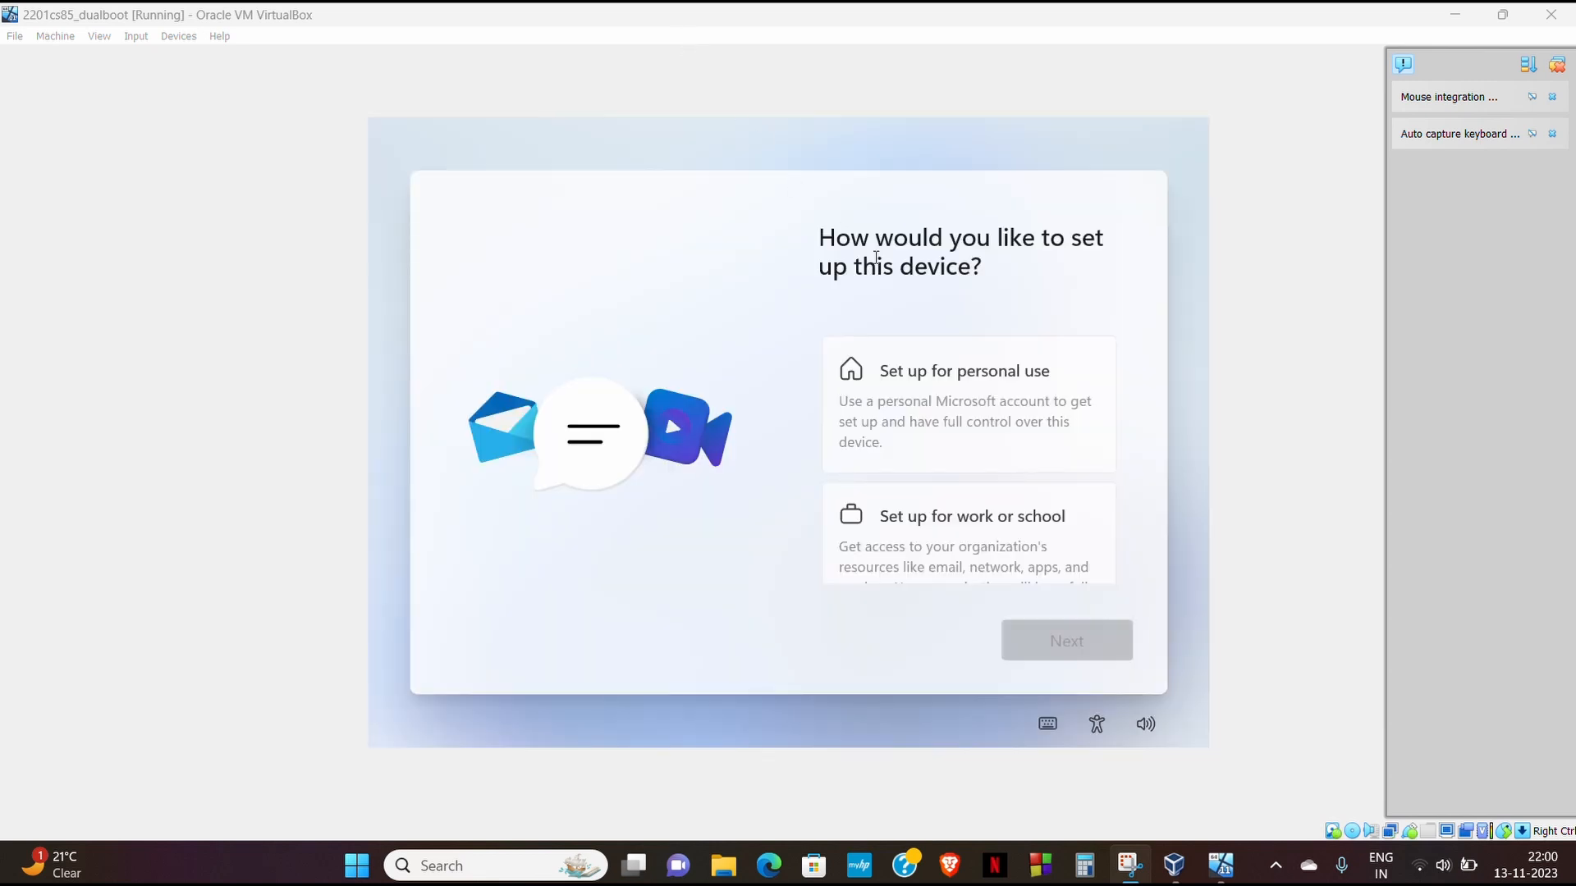
- Choose personal-use setup, skip online sign-in, and enter a local user name
left_click(957, 402)
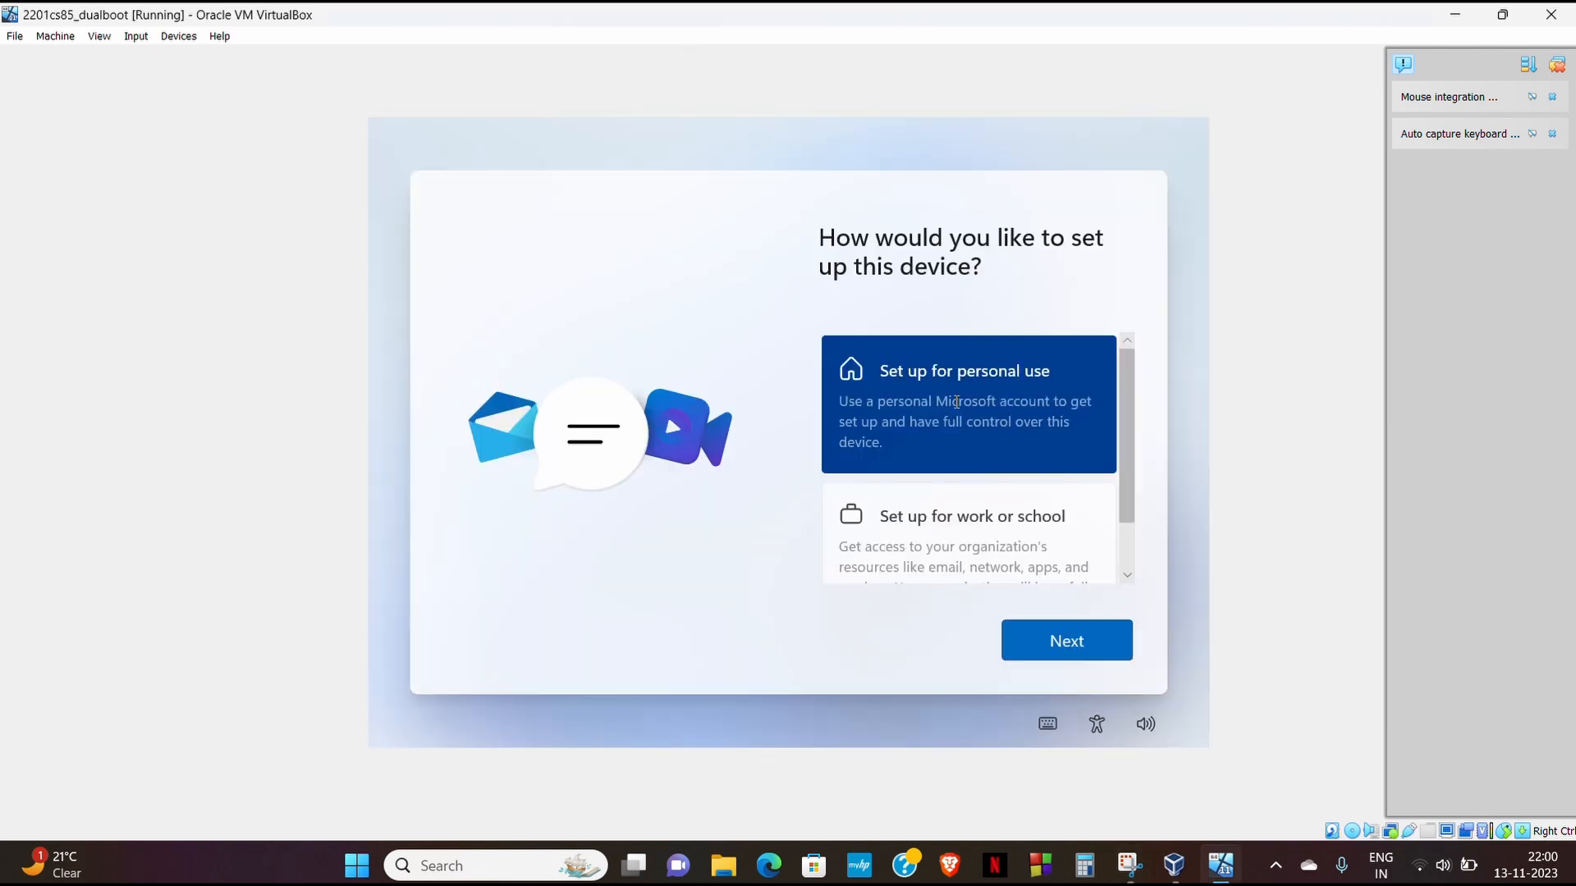
left_click(1076, 654)
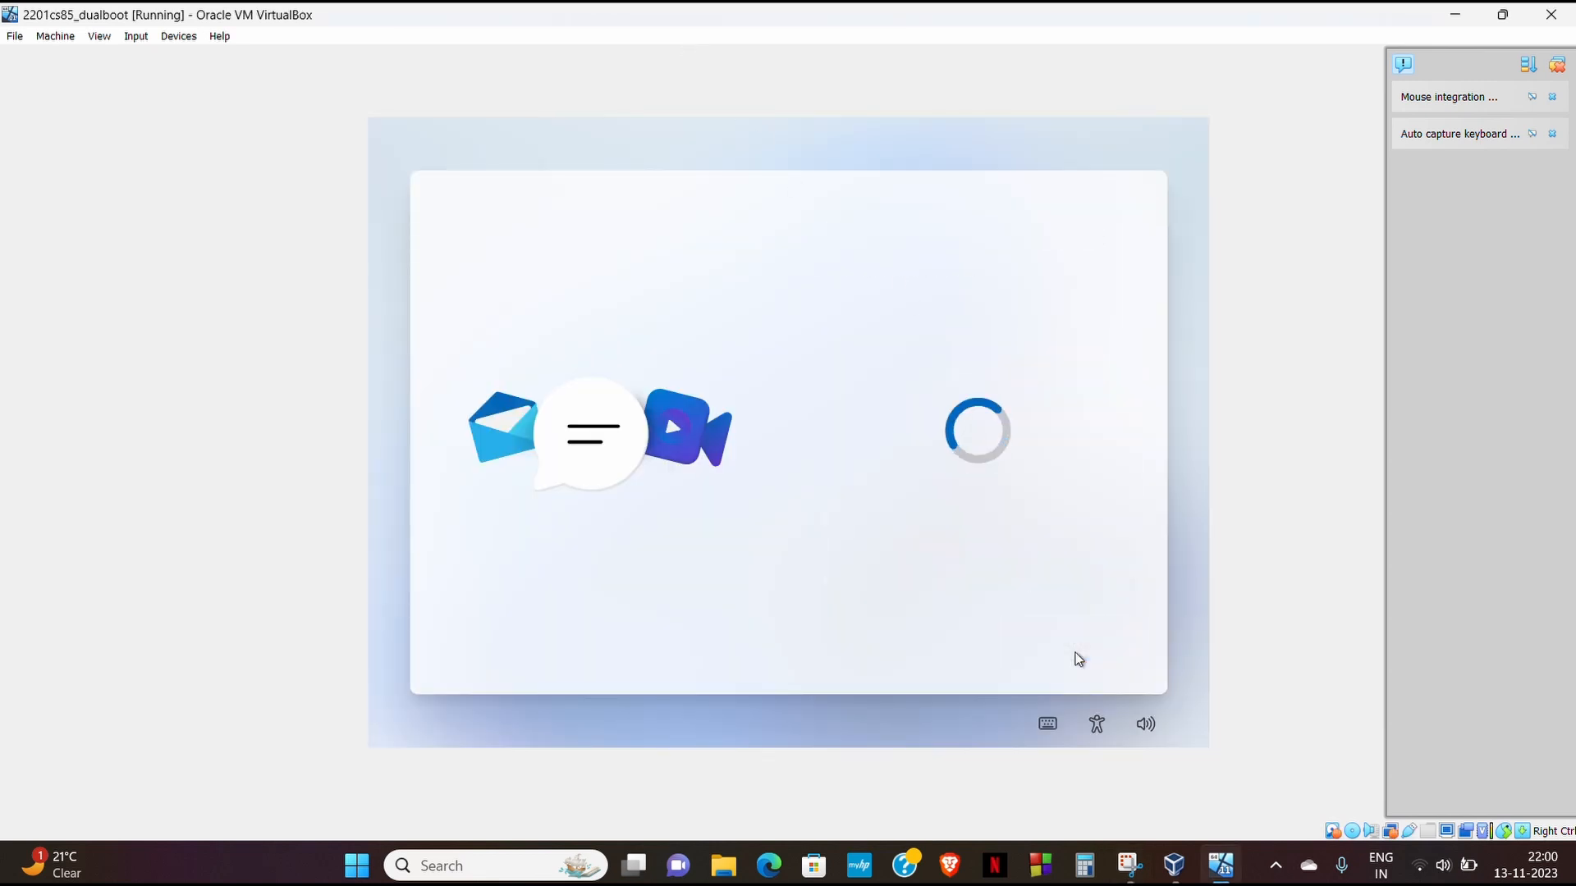
left_click(1046, 652)
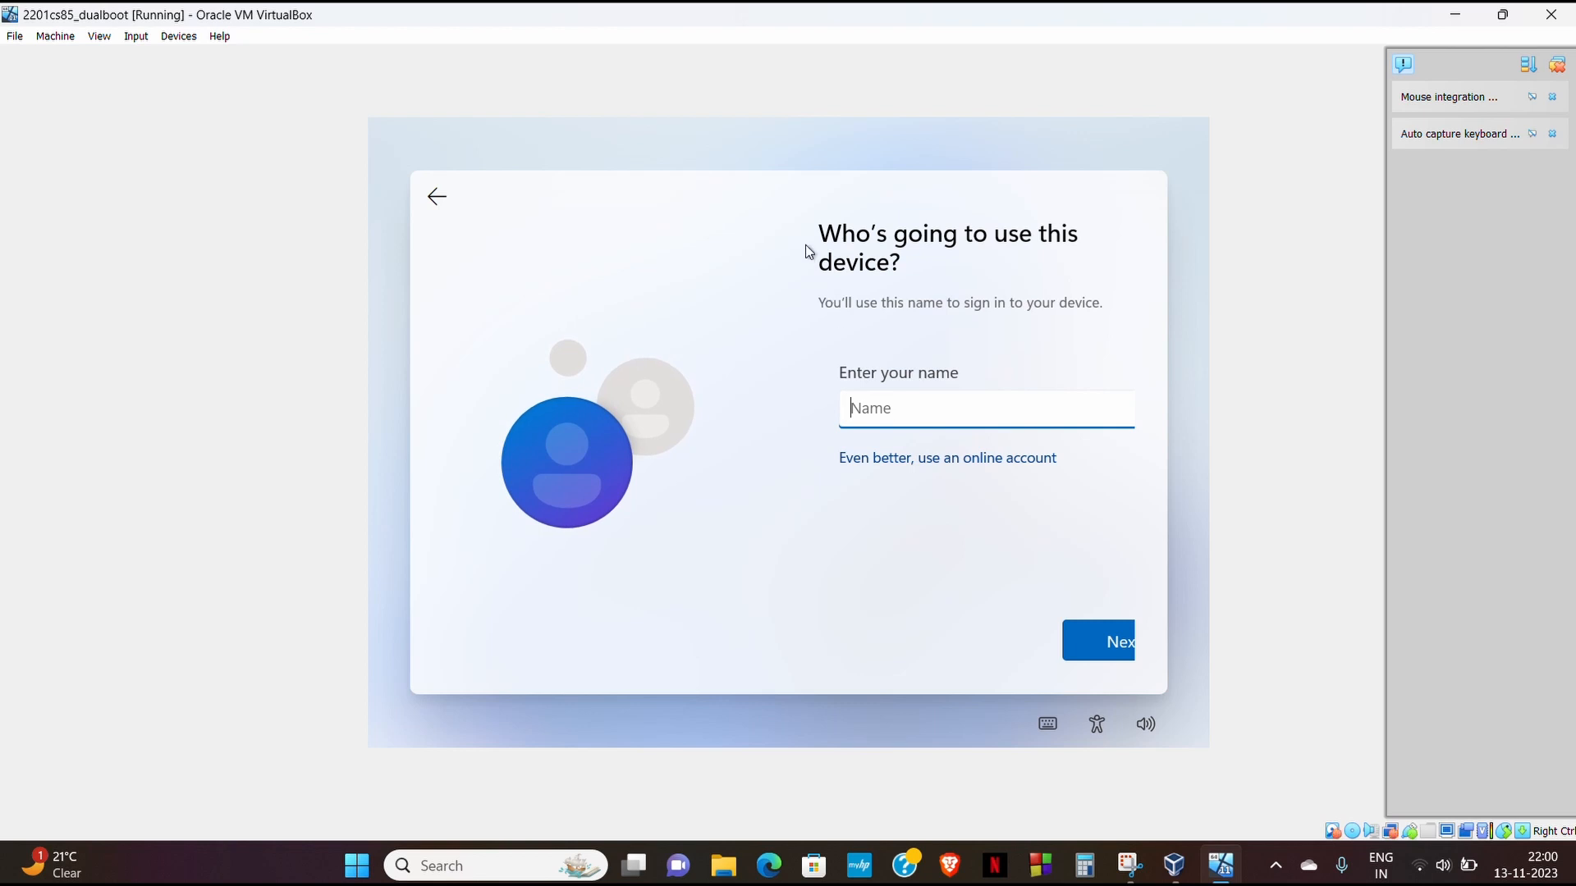
type("Deepanshi")
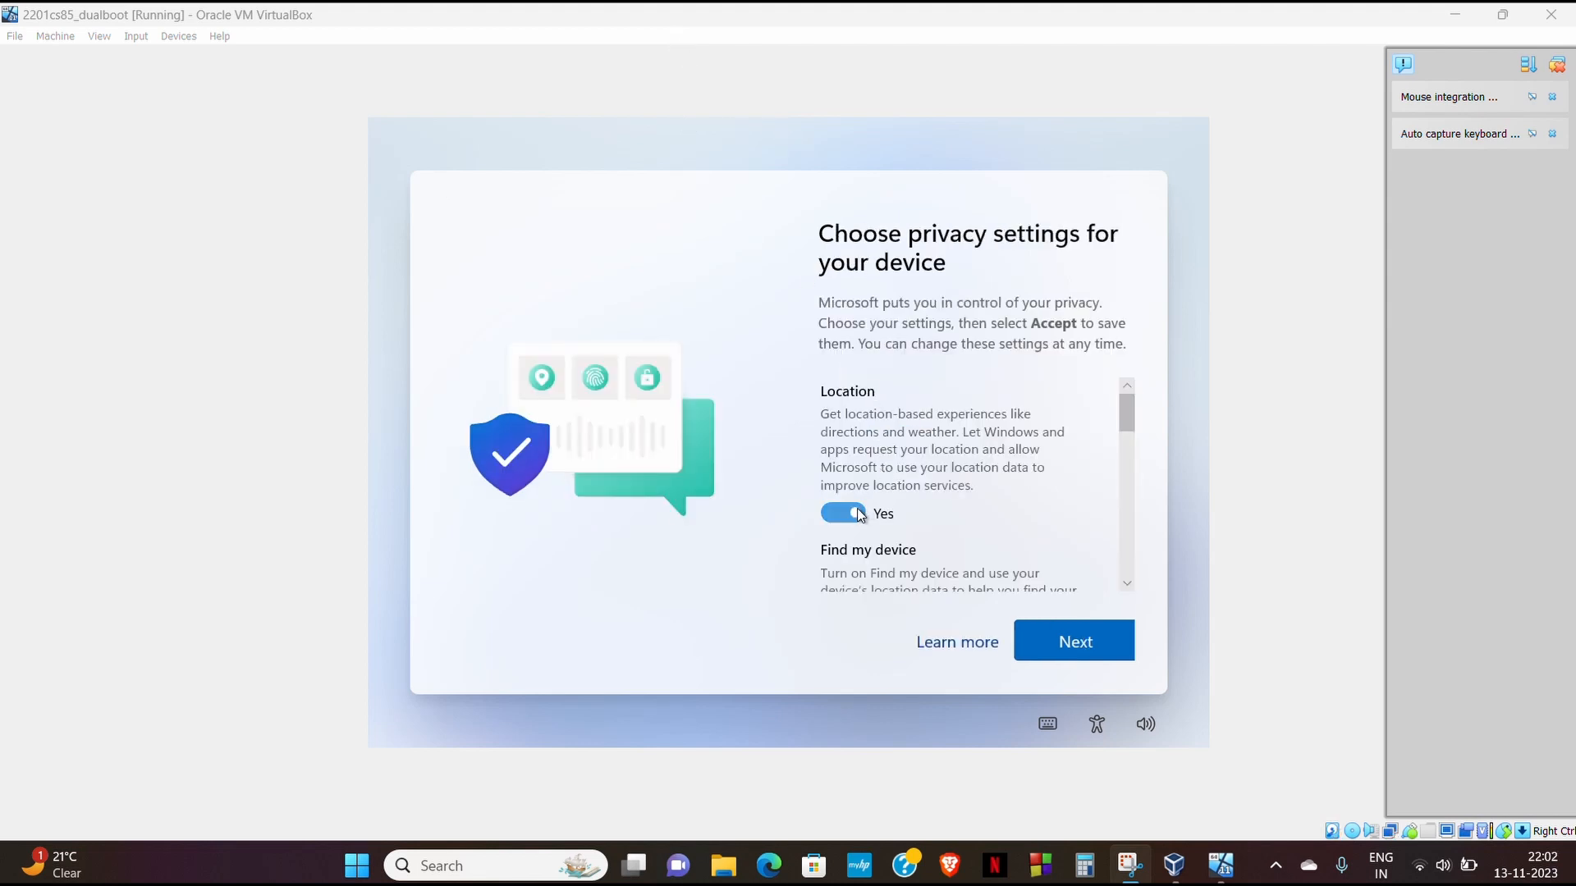
- Turn off location sharing and limit diagnostic data to Required only
left_click(860, 515)
left_click(1129, 449)
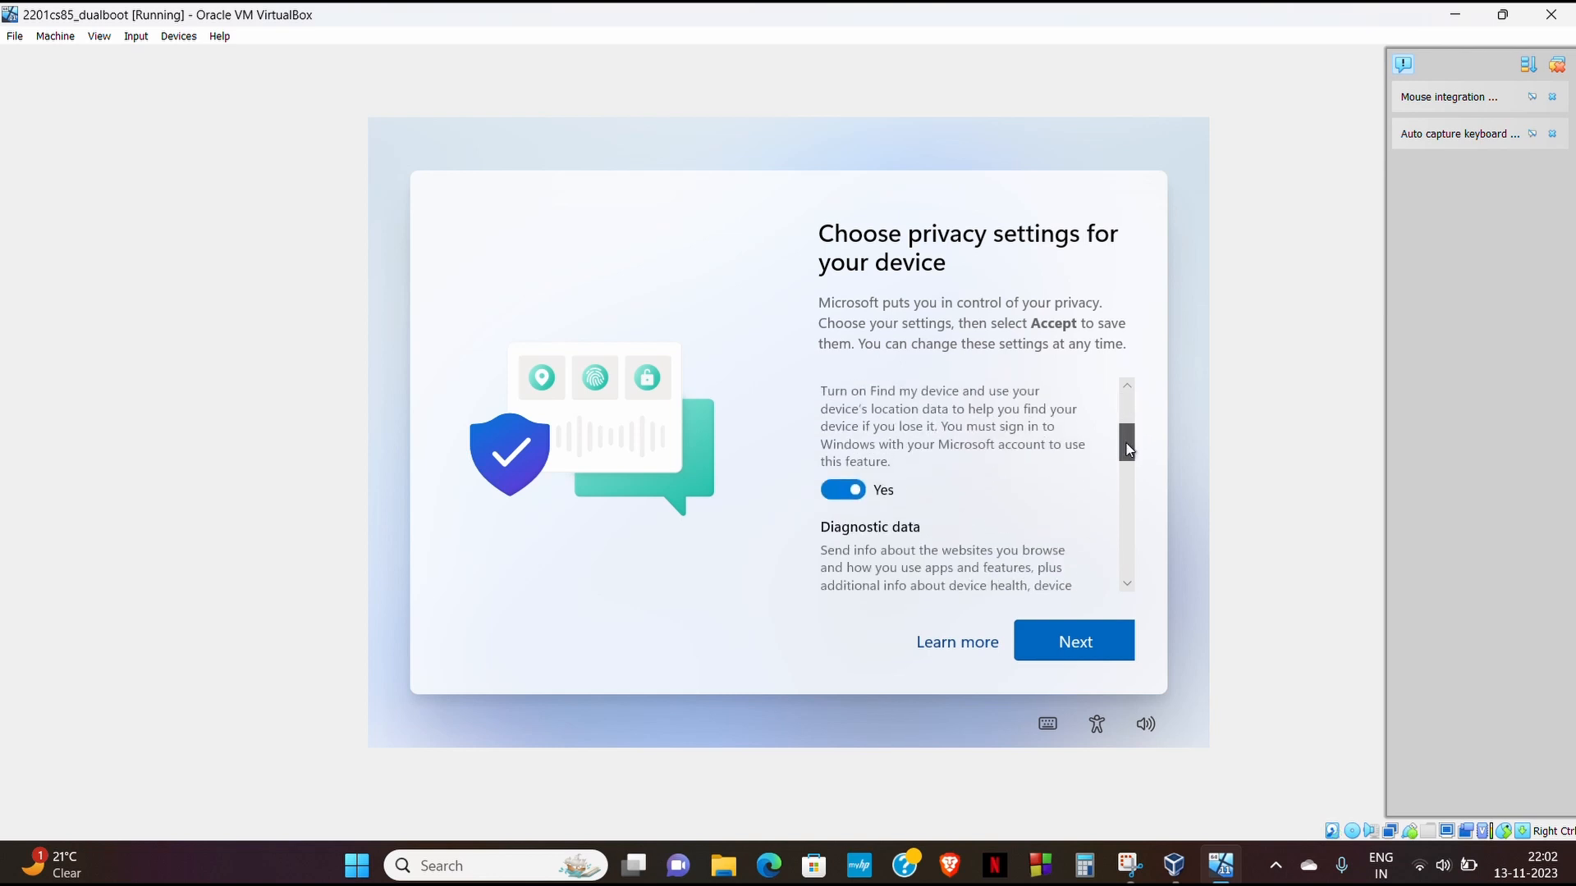
scroll(1130, 450, "down", 1)
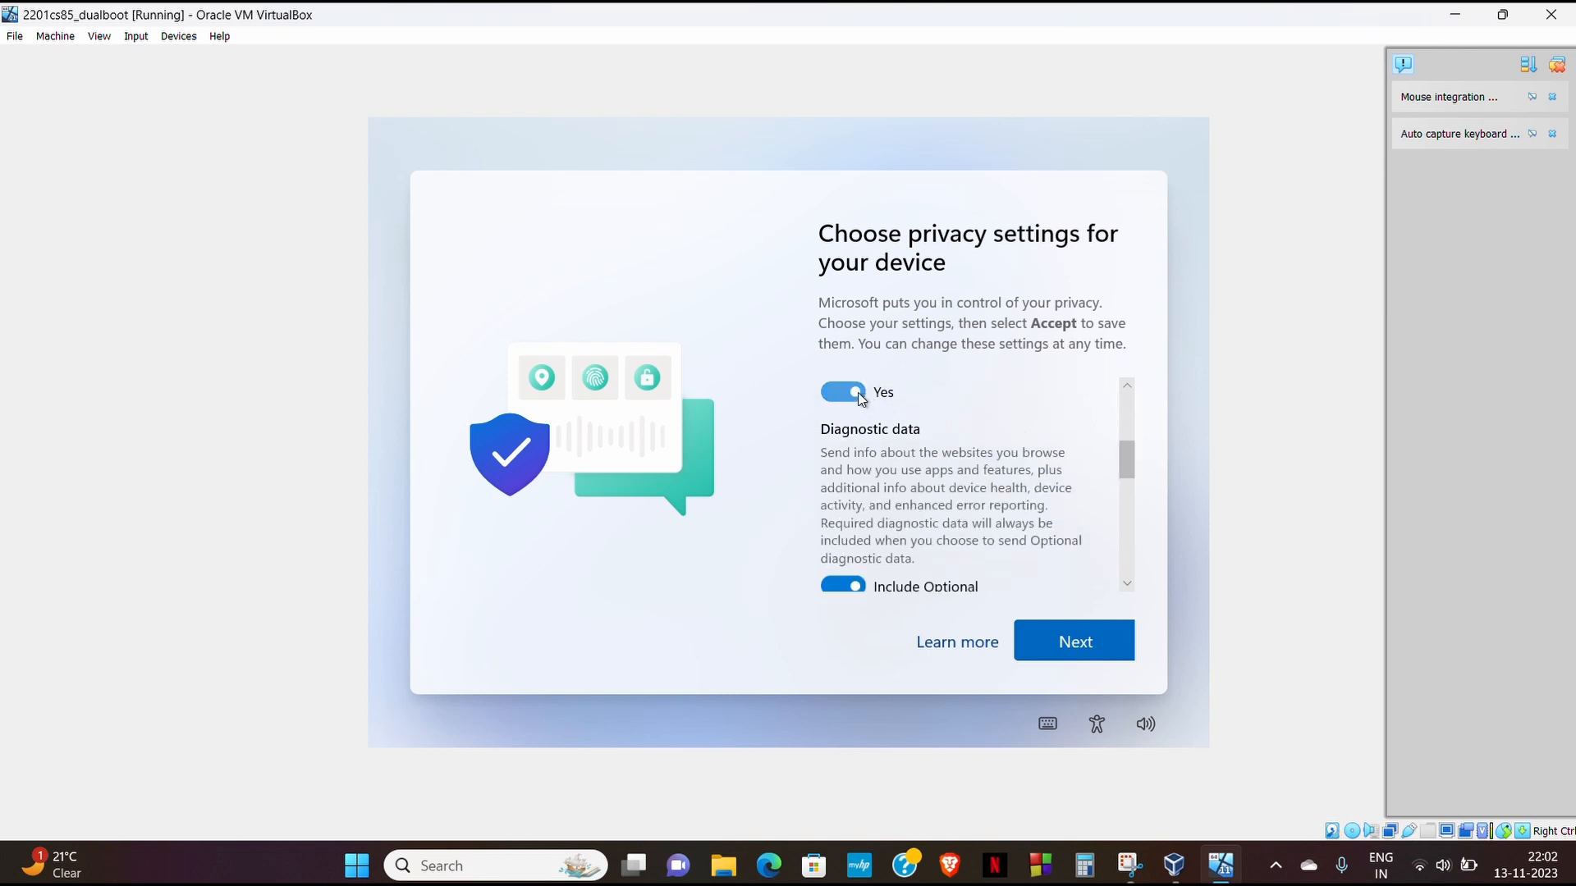
scroll(870, 484, "down", 1)
left_click(860, 532)
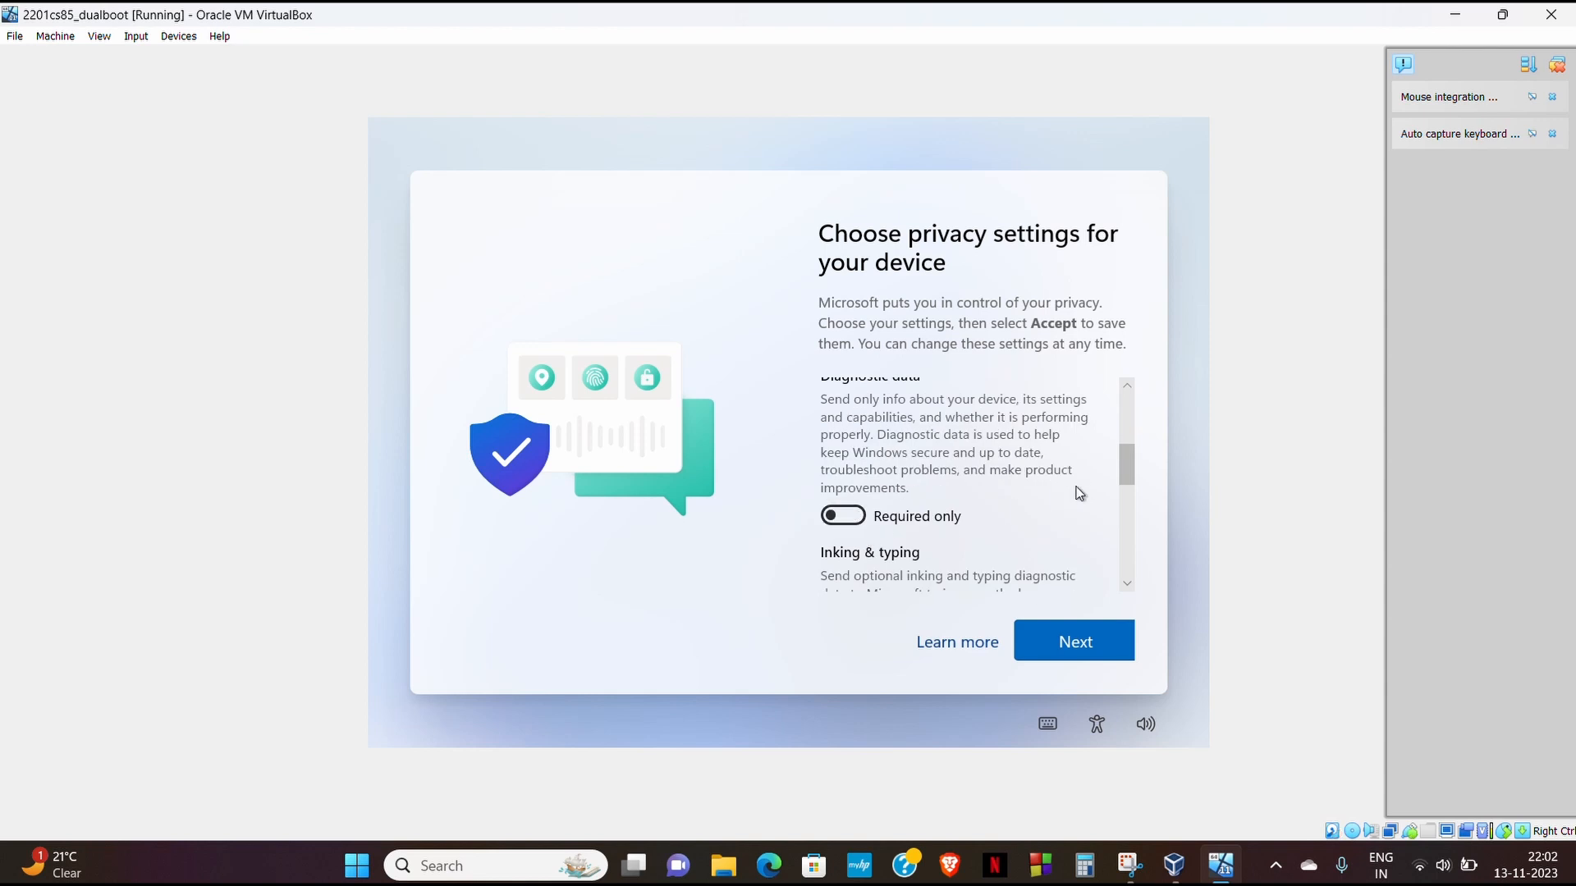
left_click_drag(1129, 481, 1129, 522)
- Turn off inking & typing, tailored experiences and advertising ID, then accept the privacy settings
left_click(857, 455)
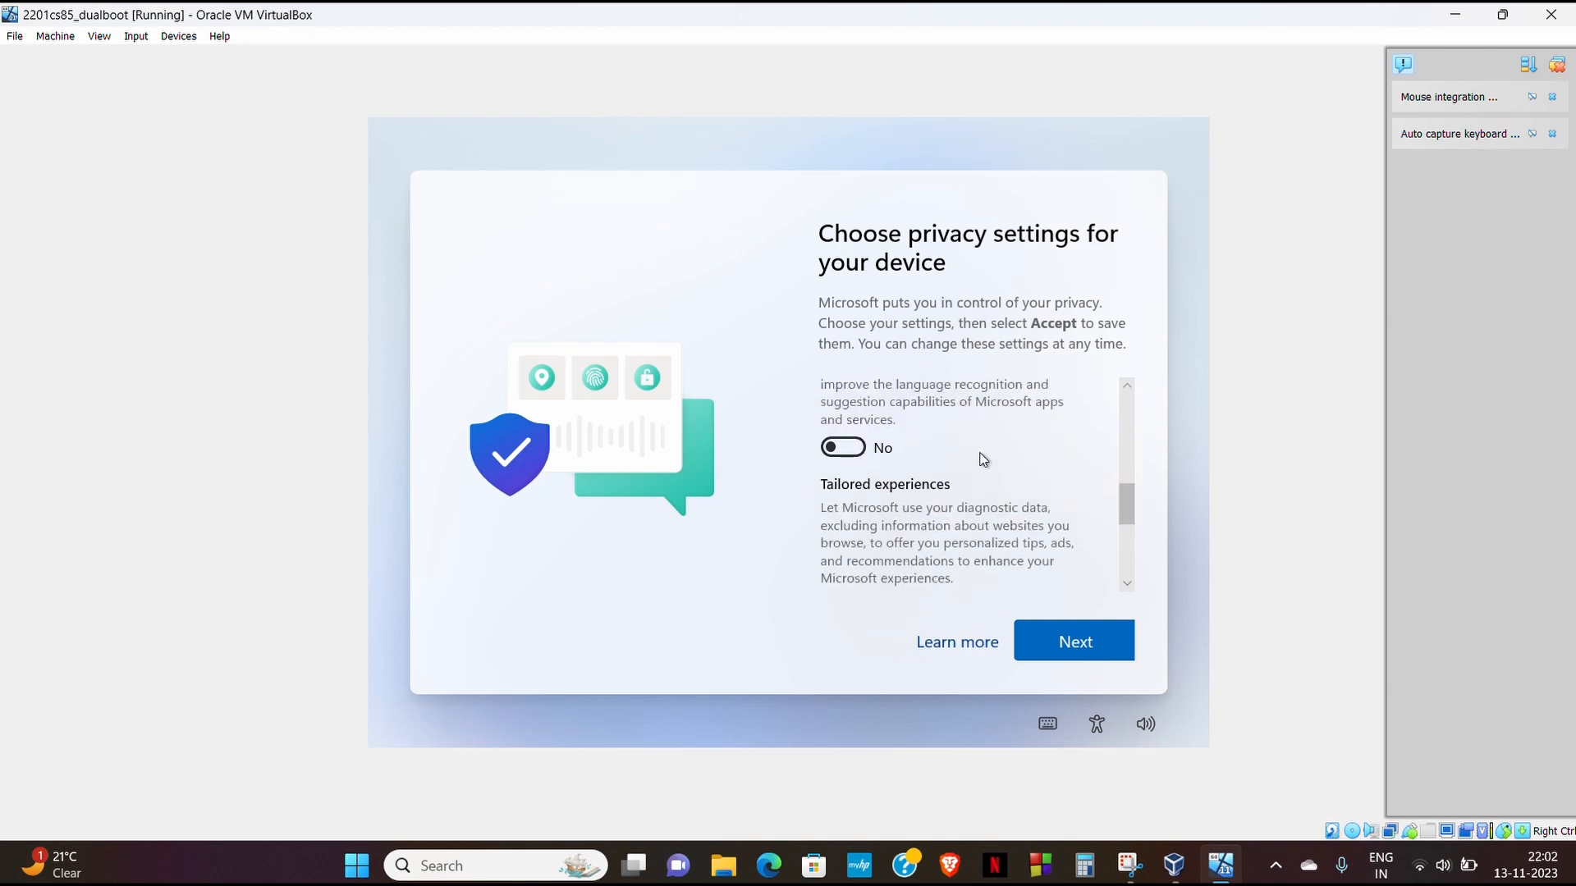
left_click_drag(1129, 513, 1130, 529)
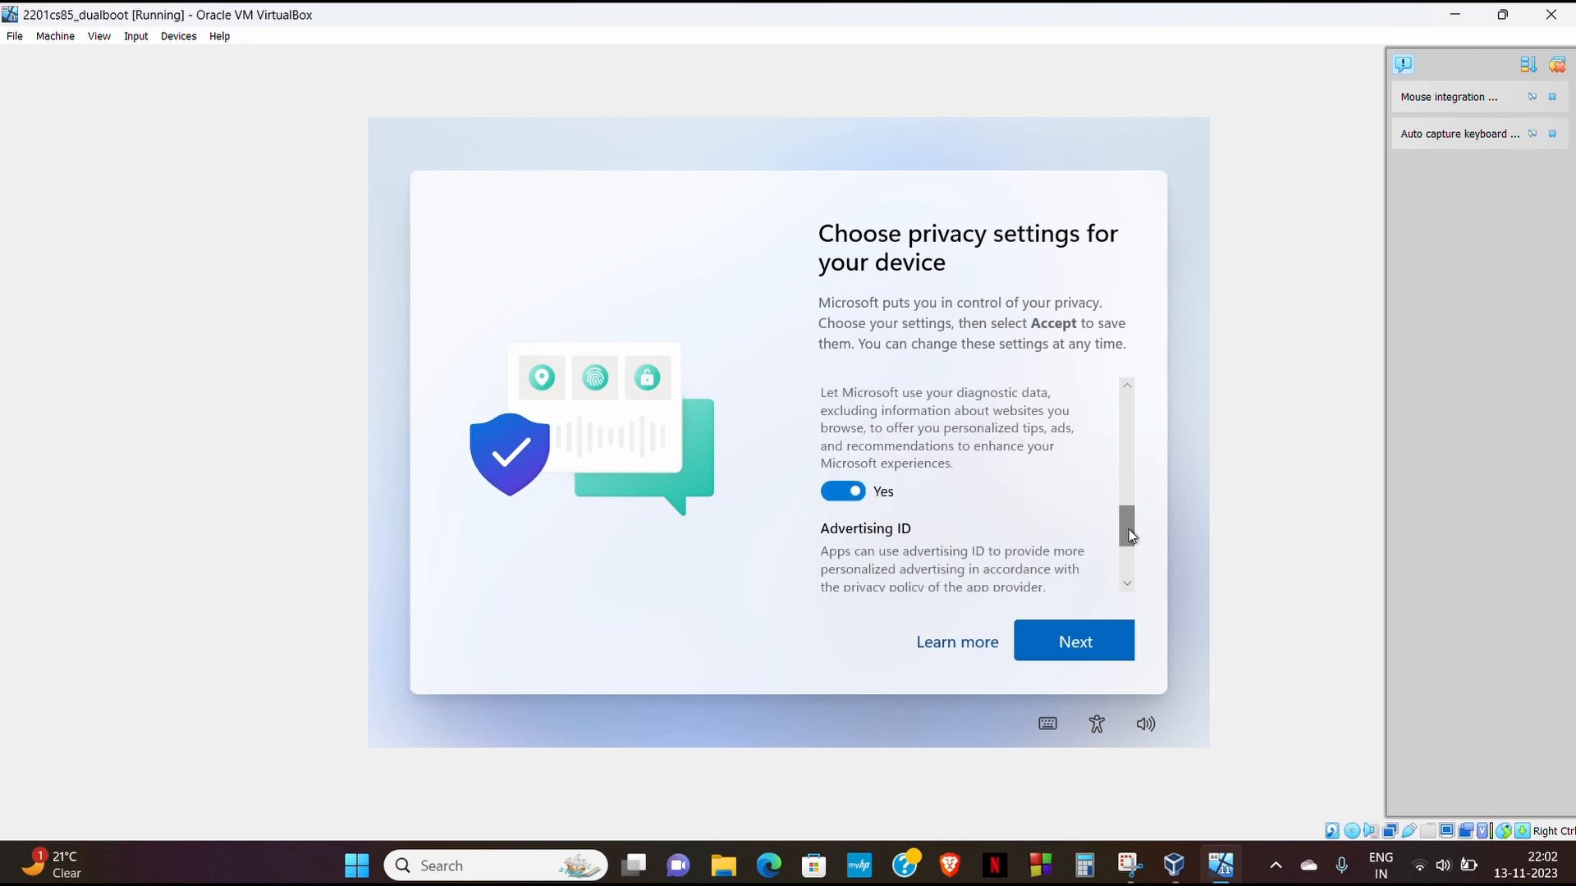
left_click(856, 496)
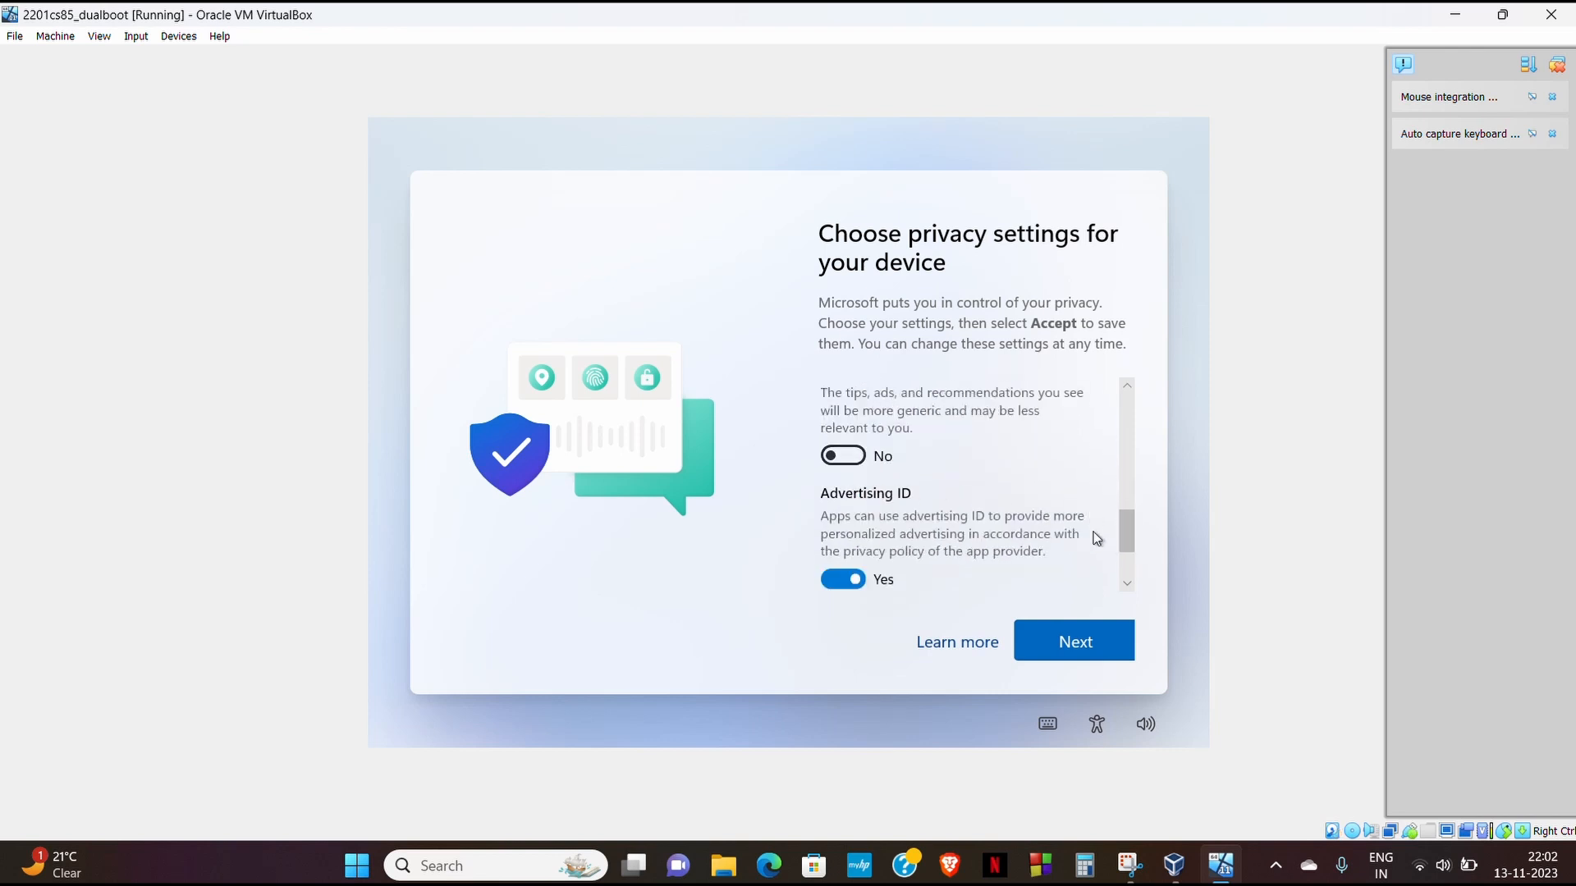
left_click(856, 580)
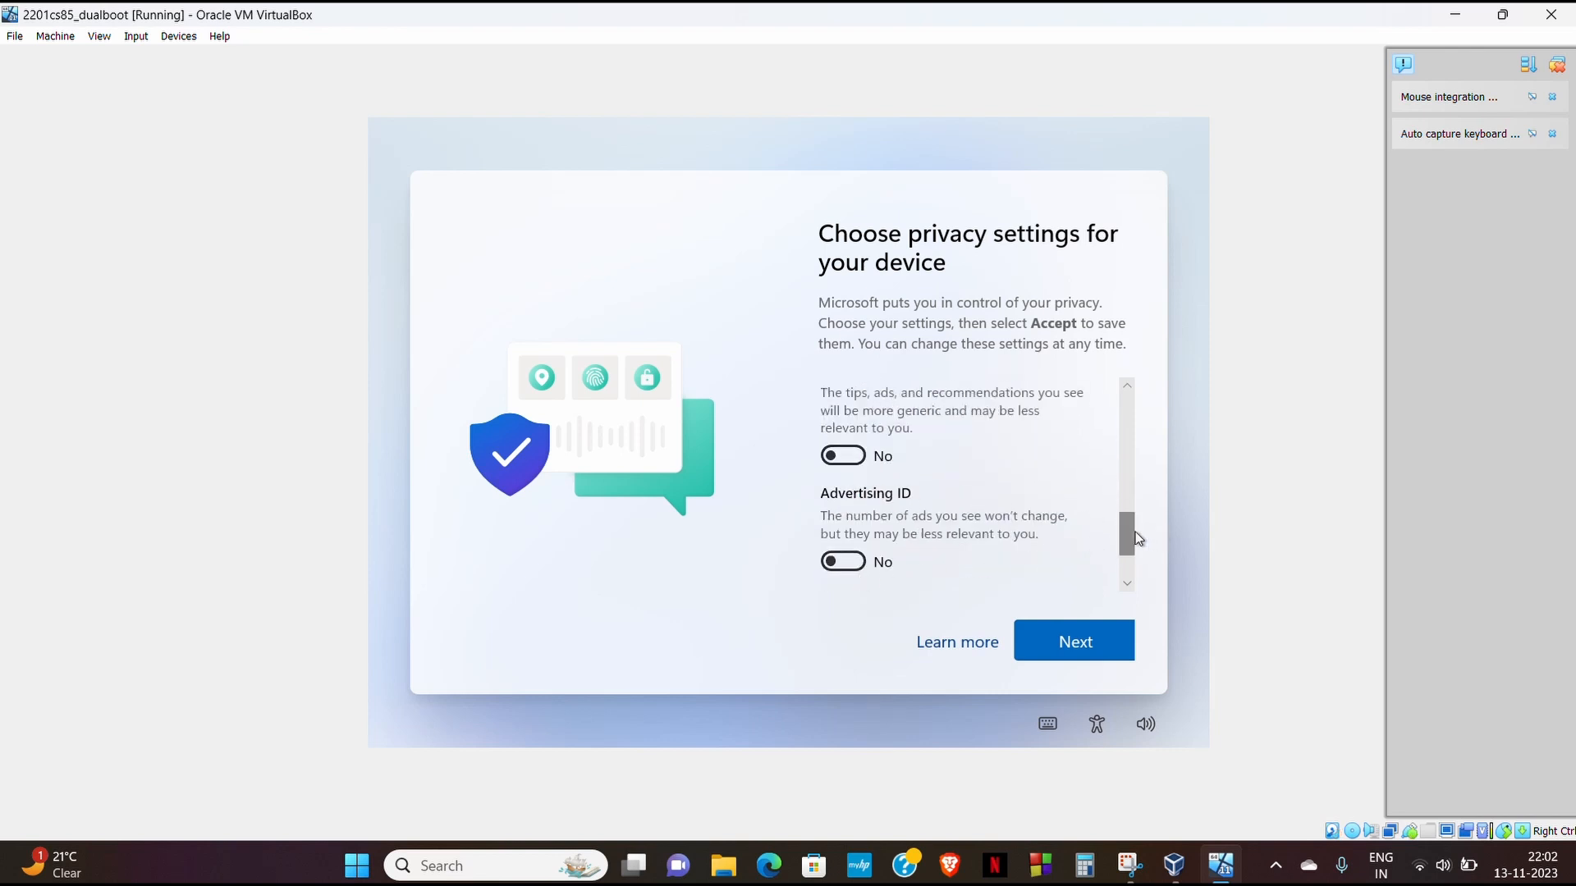
left_click_drag(1131, 529, 1133, 560)
left_click(1098, 645)
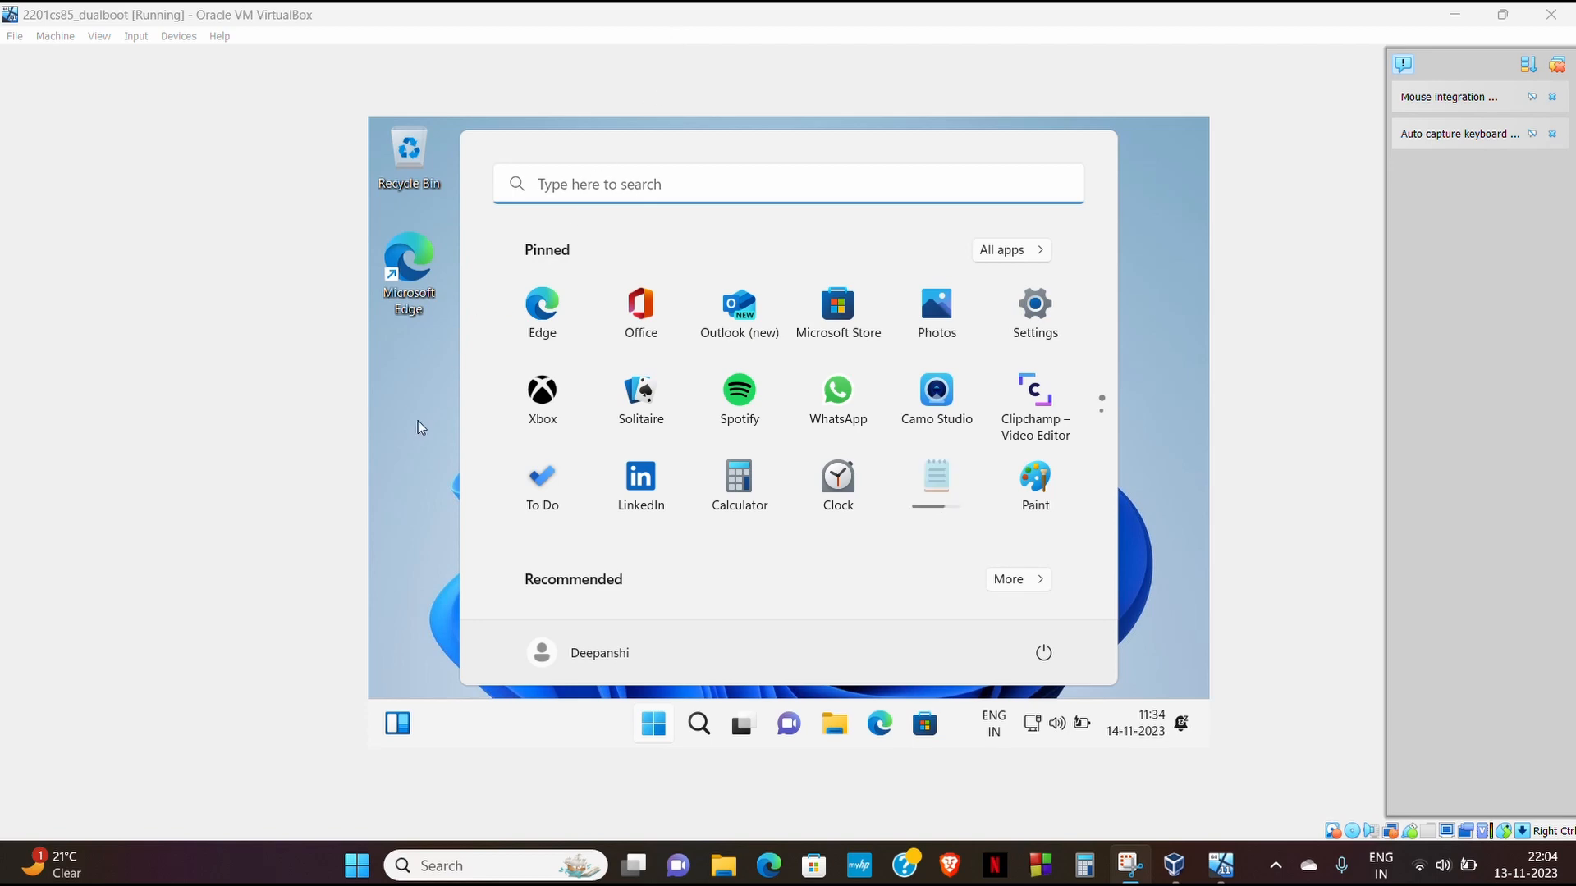
- Search 'cm' to open and close Command Prompt, then search 'cmd' again
left_click(417, 420)
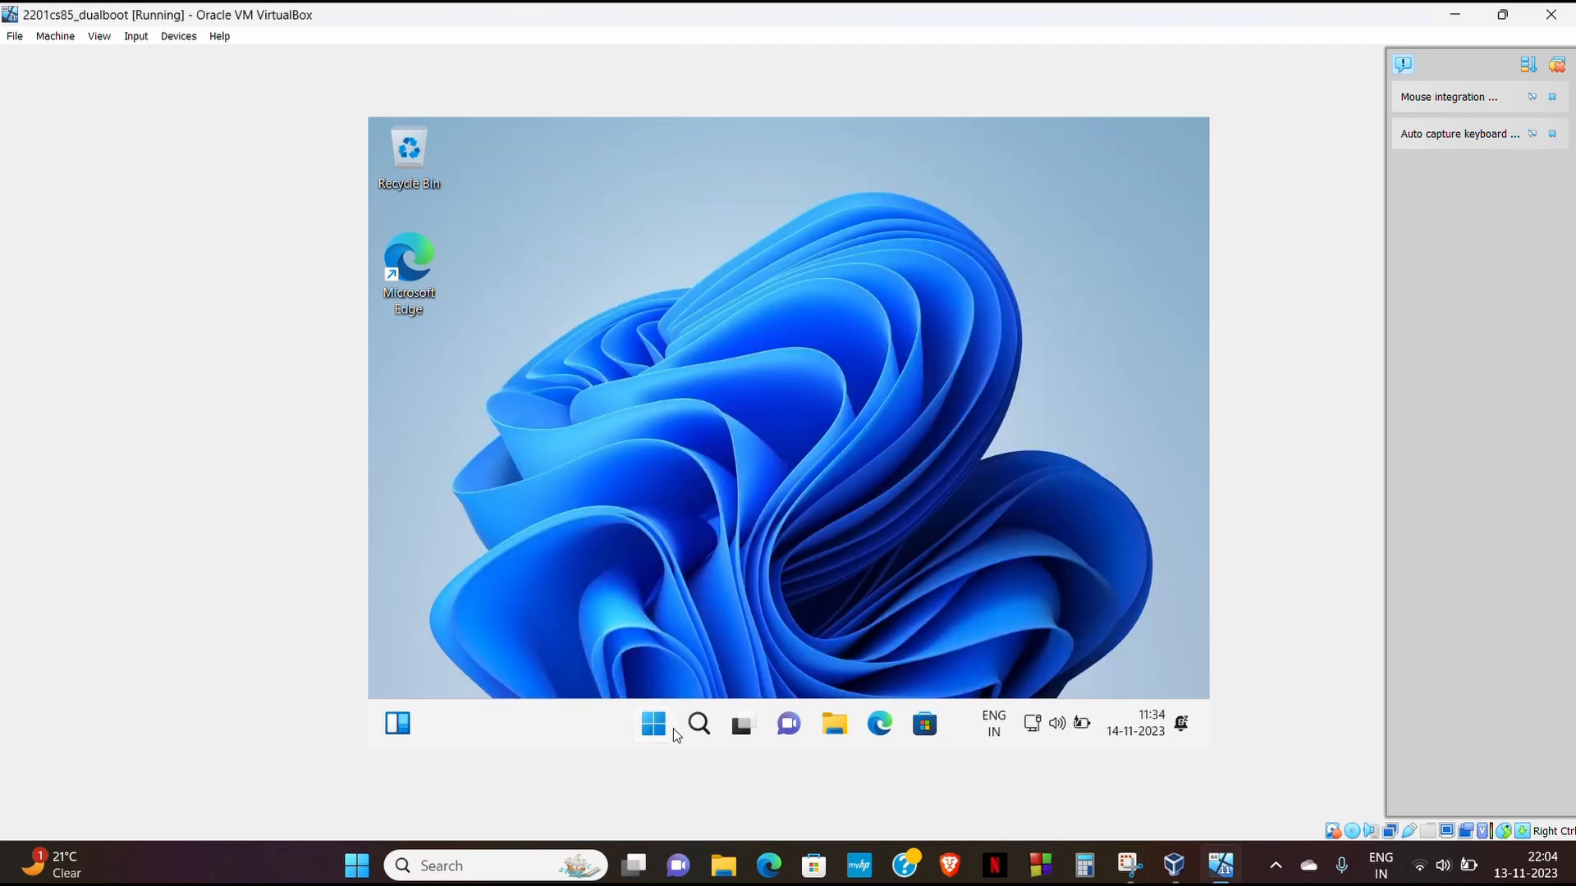
left_click(673, 729)
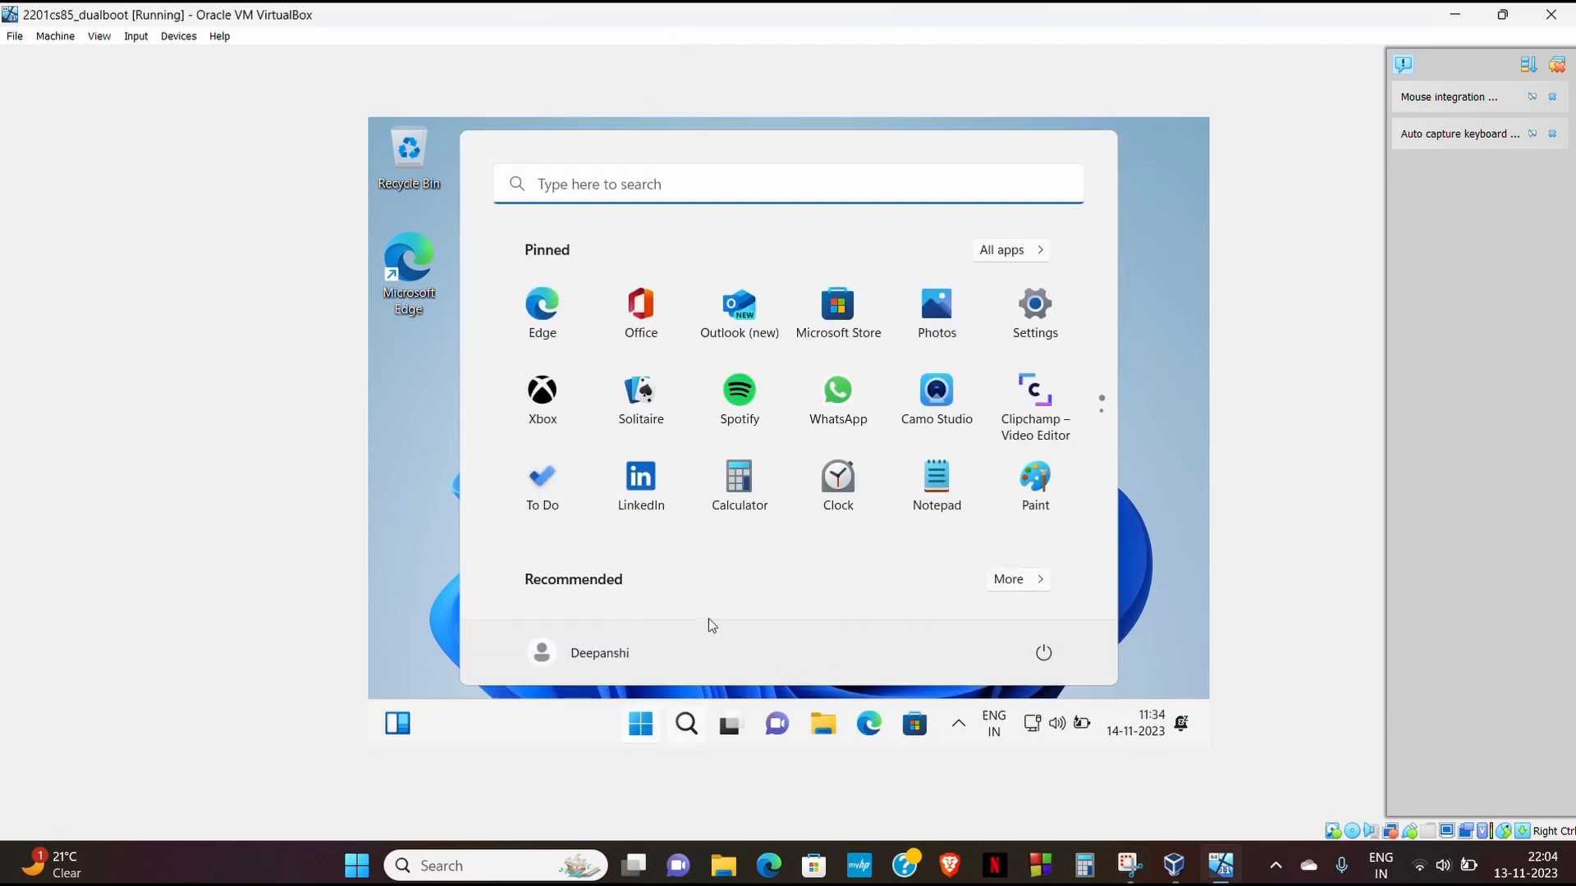
left_click(558, 182)
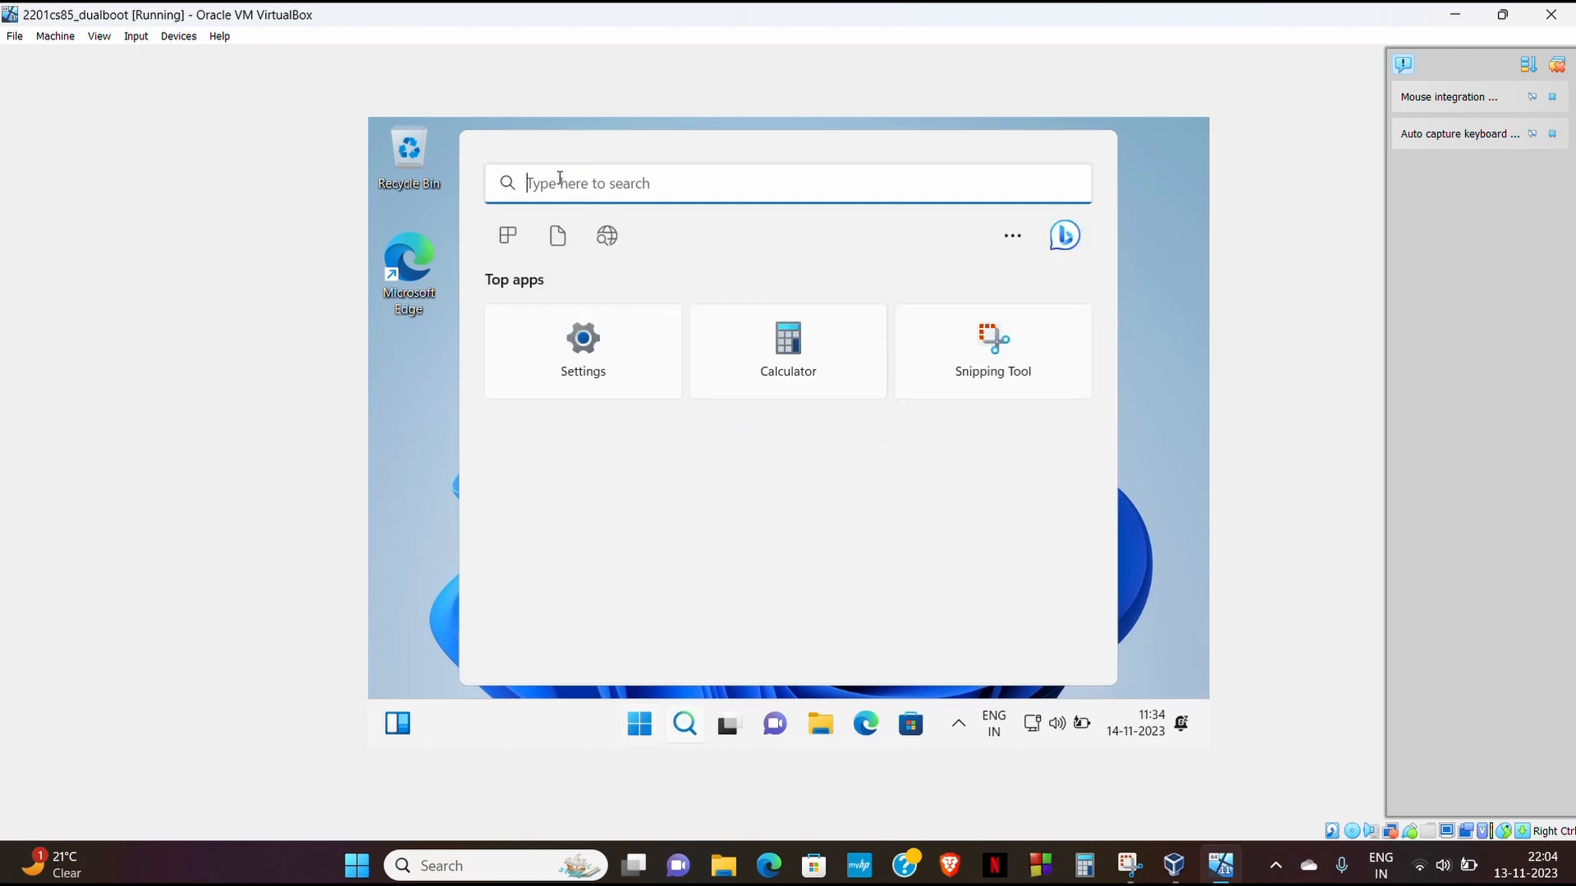
type("cm")
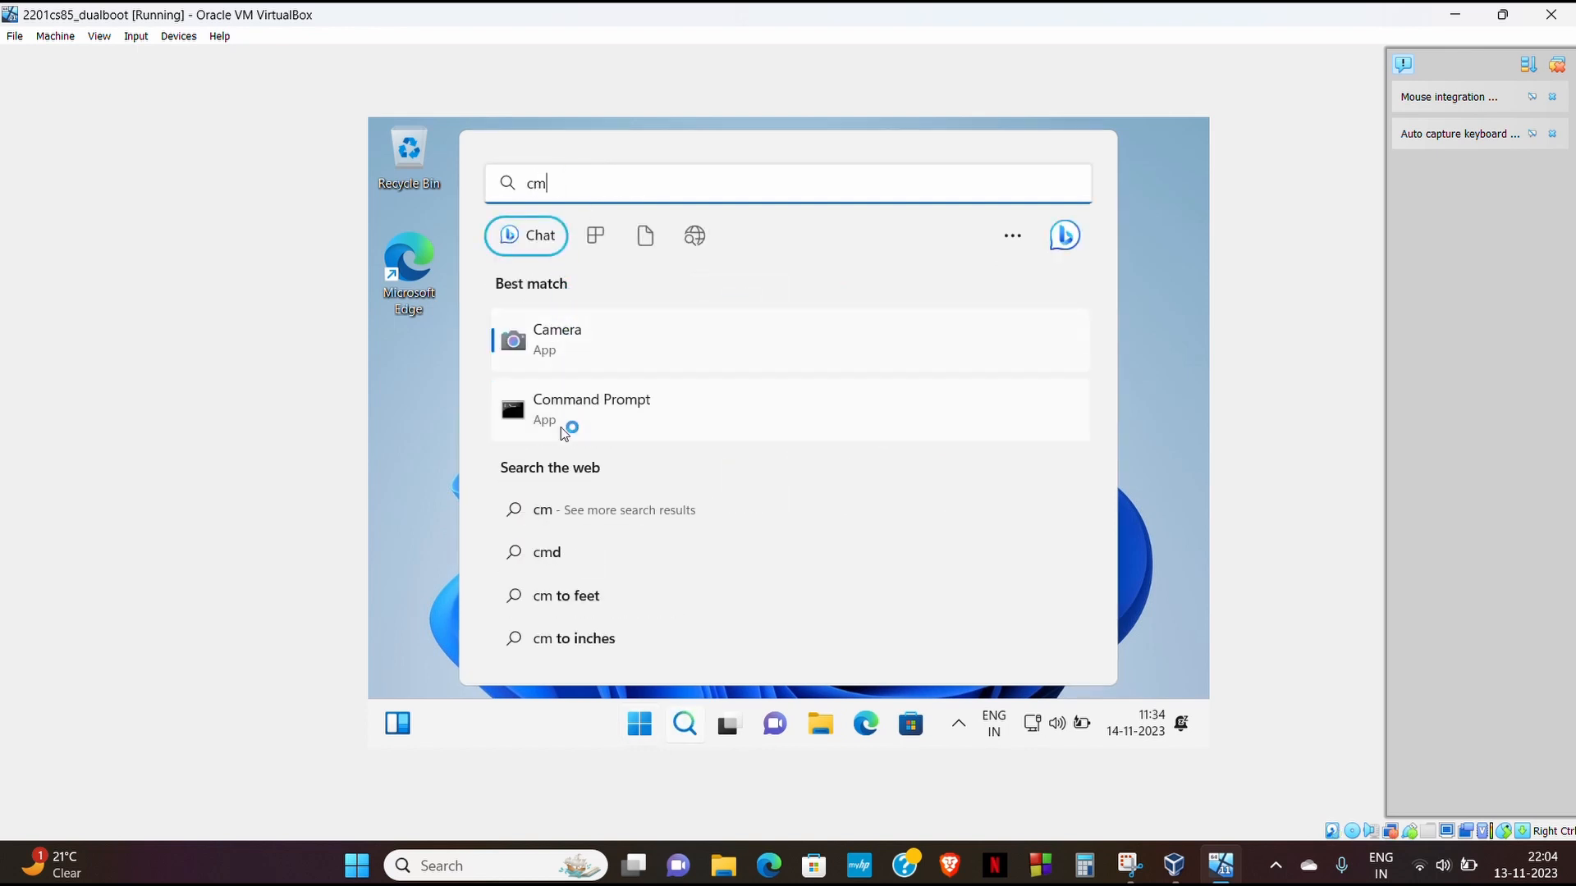
left_click(575, 410)
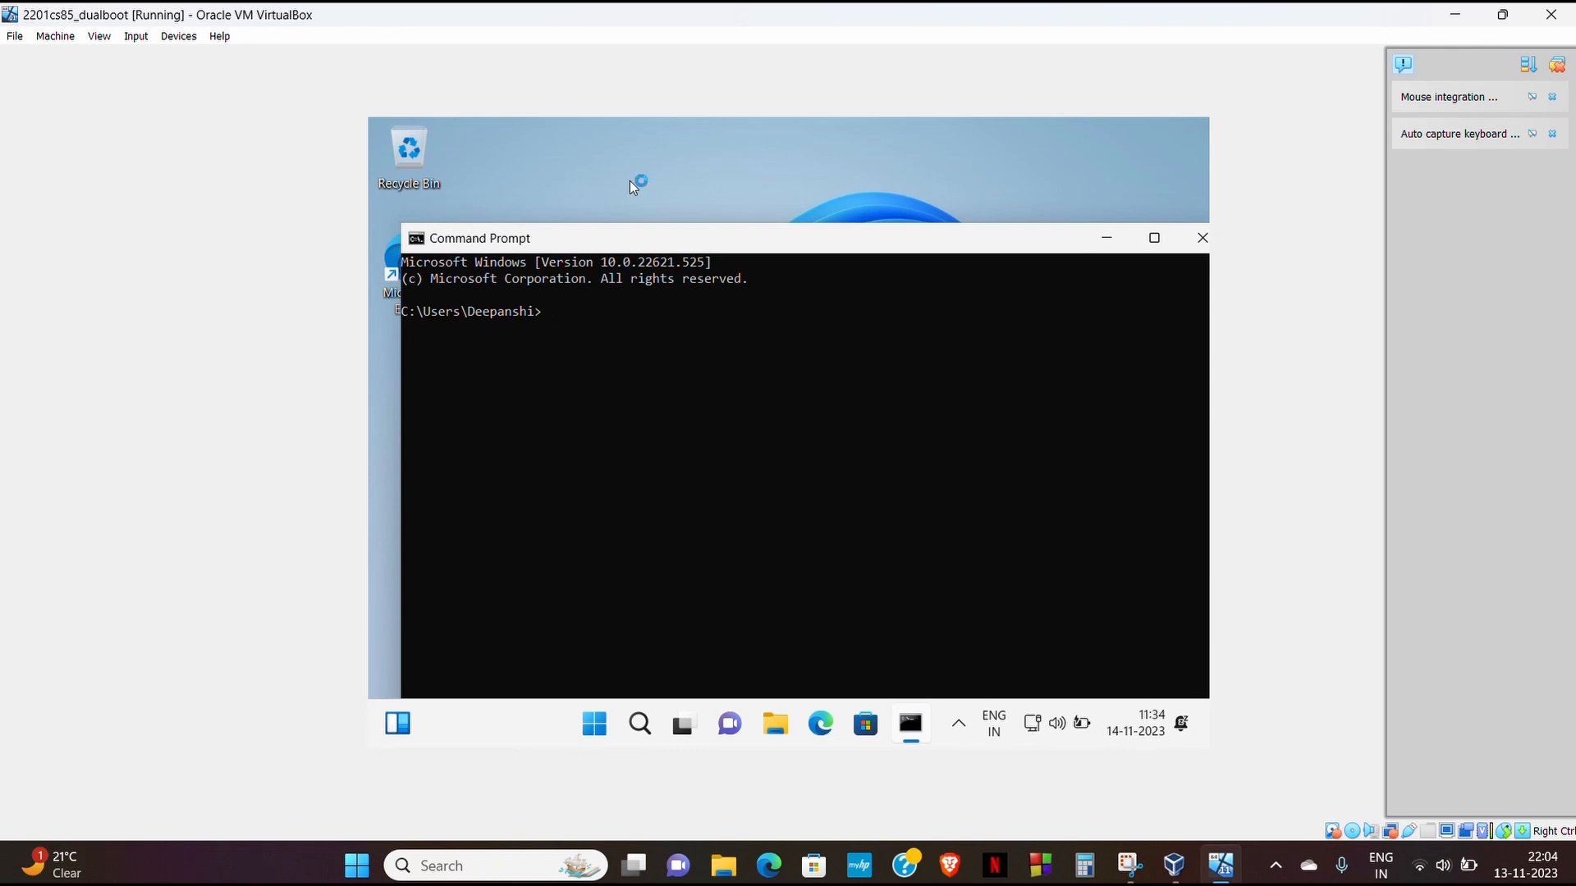
left_click(1203, 238)
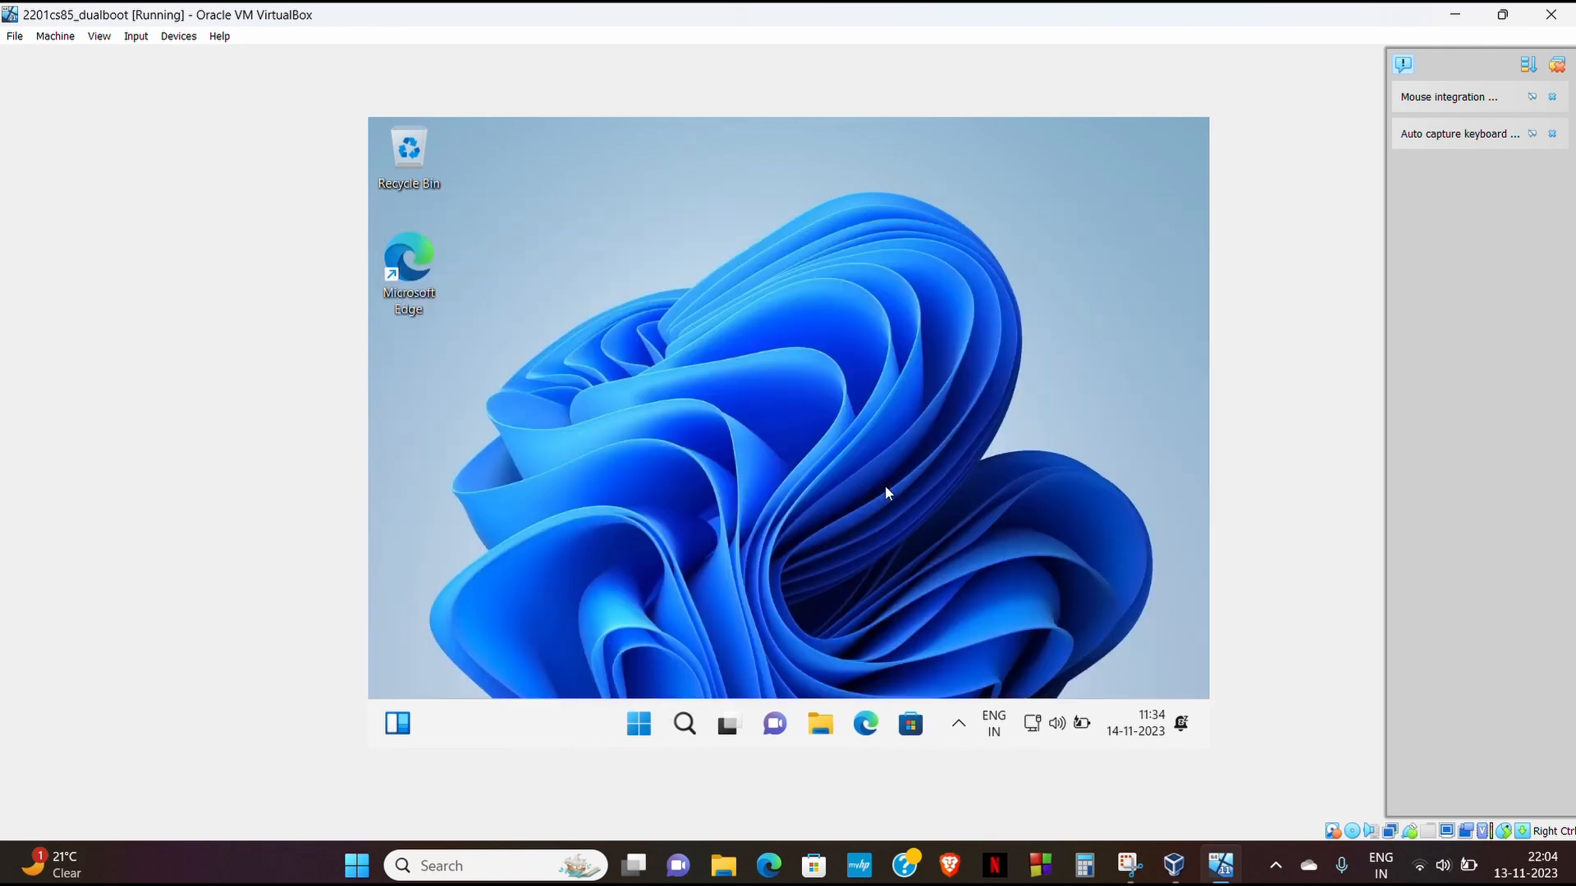
left_click(685, 726)
type("cmd")
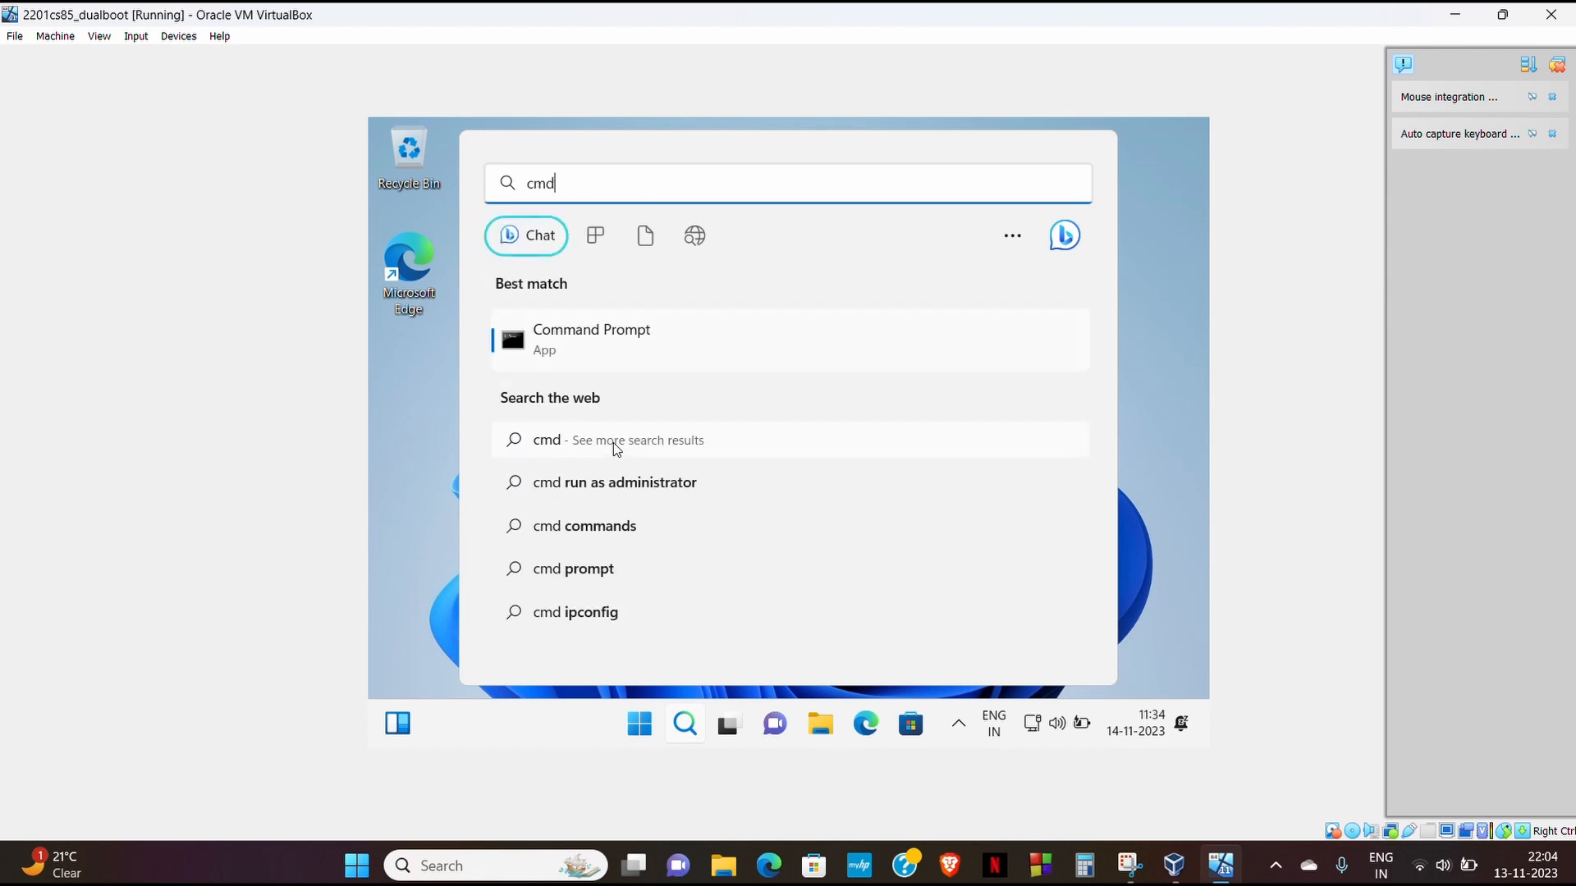
- As administrator, run bcdedit /set {bootmgr} path \EFI\ubuntu\grubx64.efi, then close Command Prompt
right_click(630, 337)
left_click(687, 359)
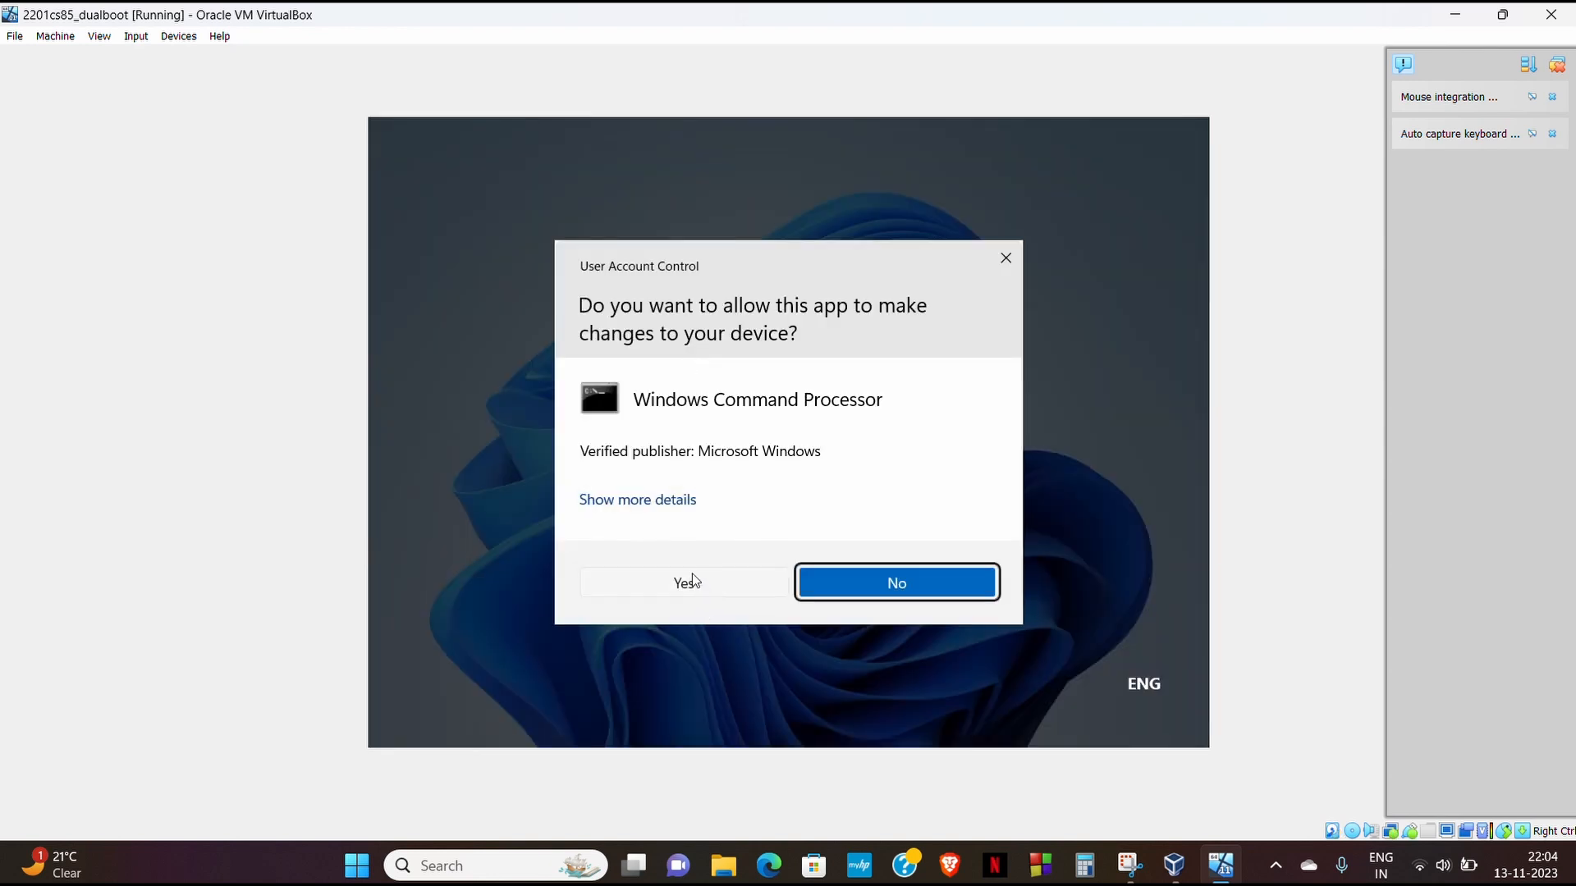
left_click(692, 578)
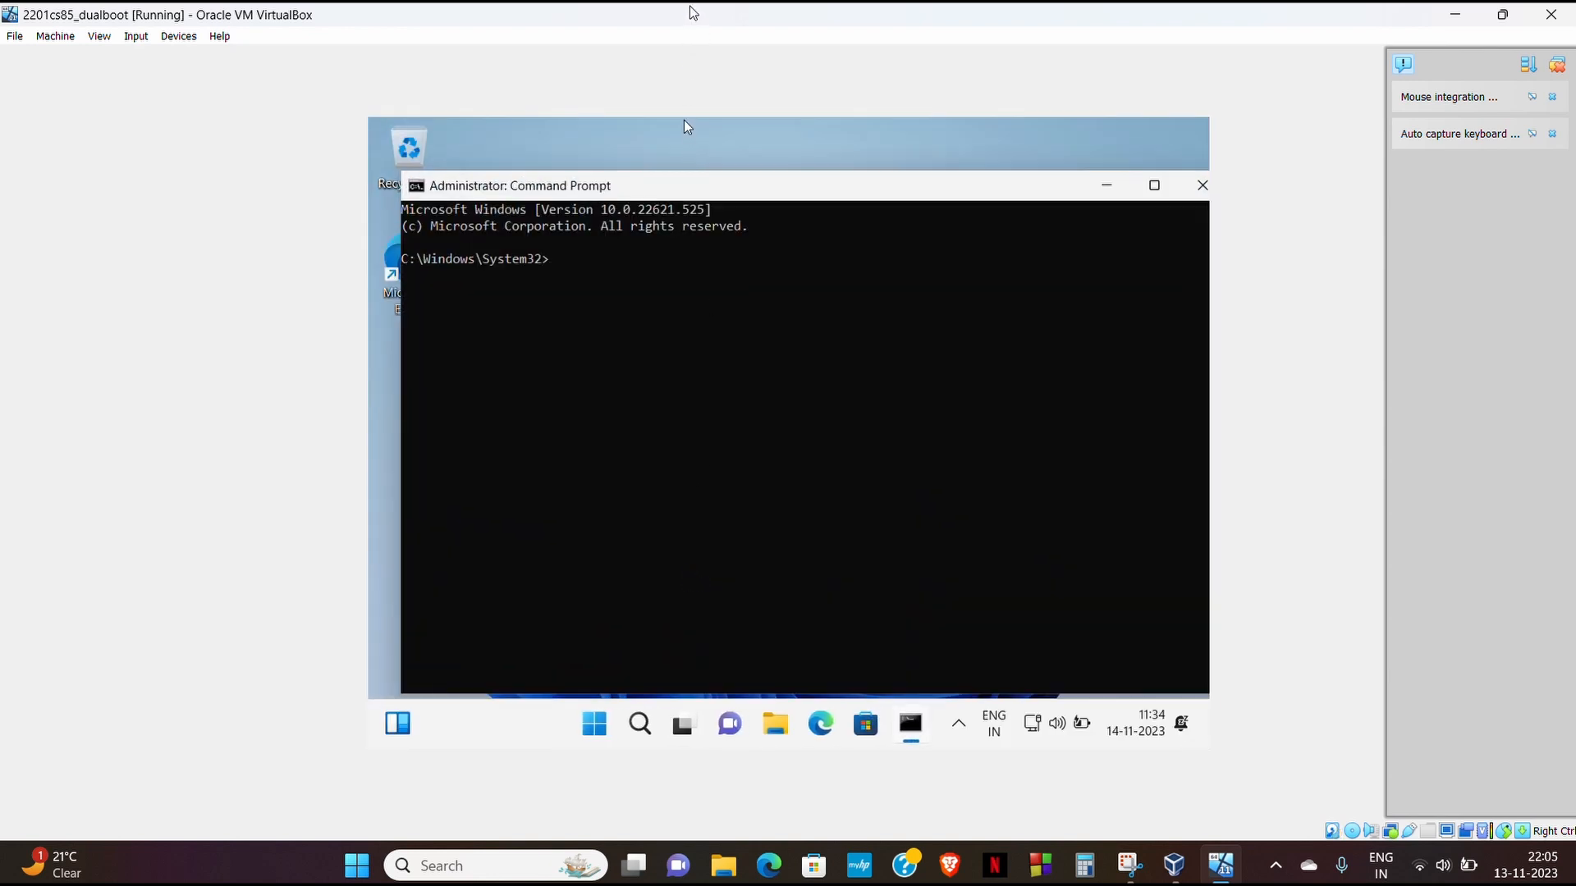
type("bcdedit /set {bootmgr} path \\EFI\\ubuntu\\grubx64.efi")
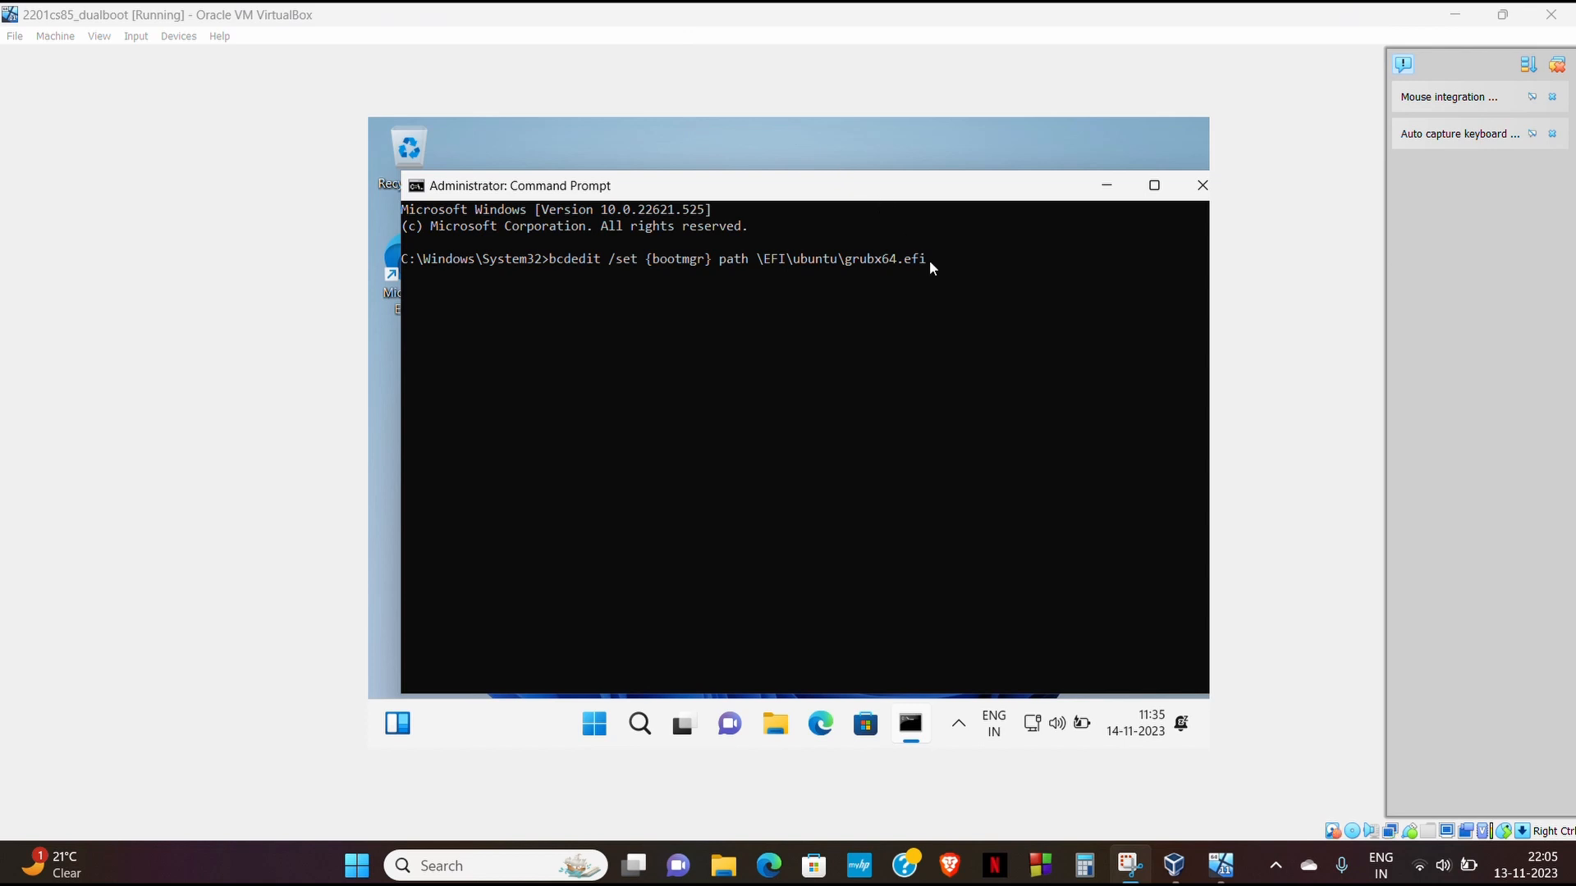
key("Return")
key("Return")
key("Return")
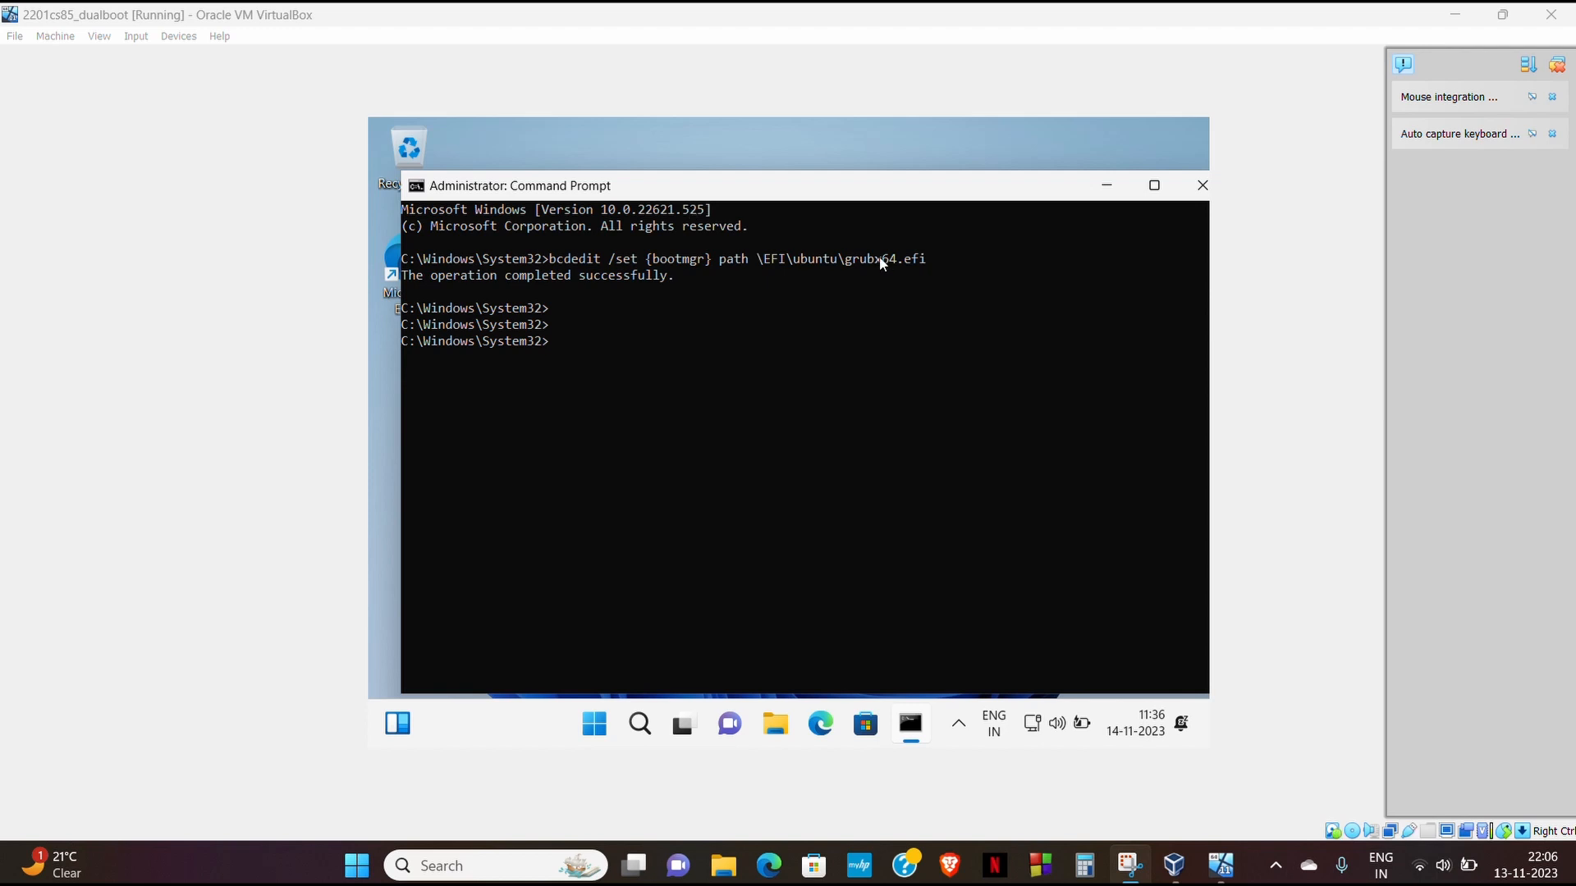
left_click(1194, 188)
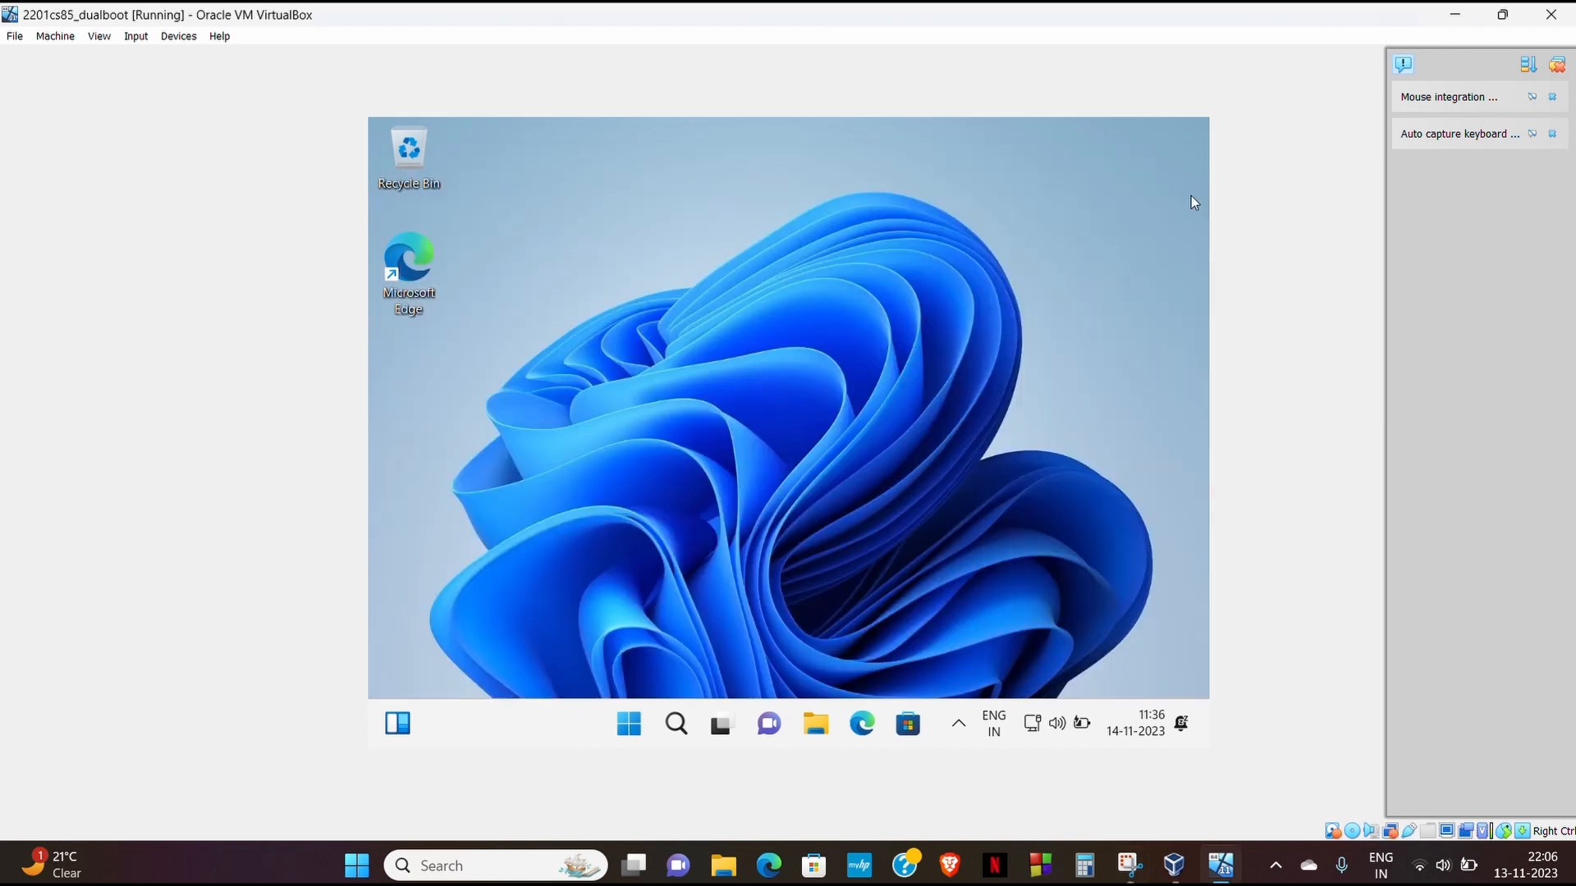
- Shut down the Windows guest from the Start menu's power options
left_click(644, 728)
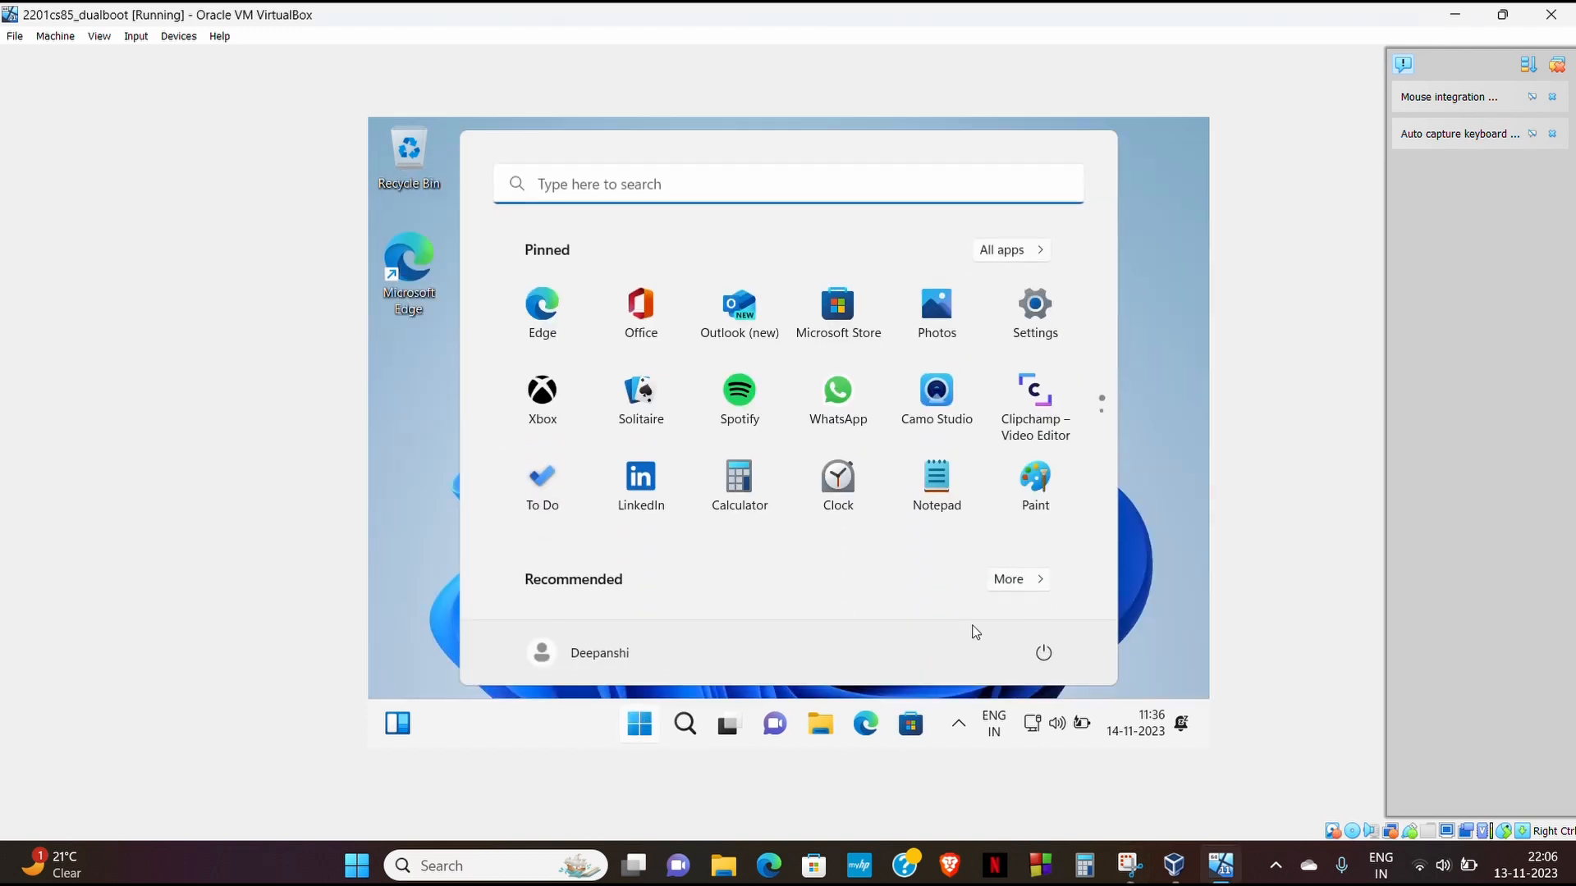
left_click(1043, 652)
left_click(1044, 577)
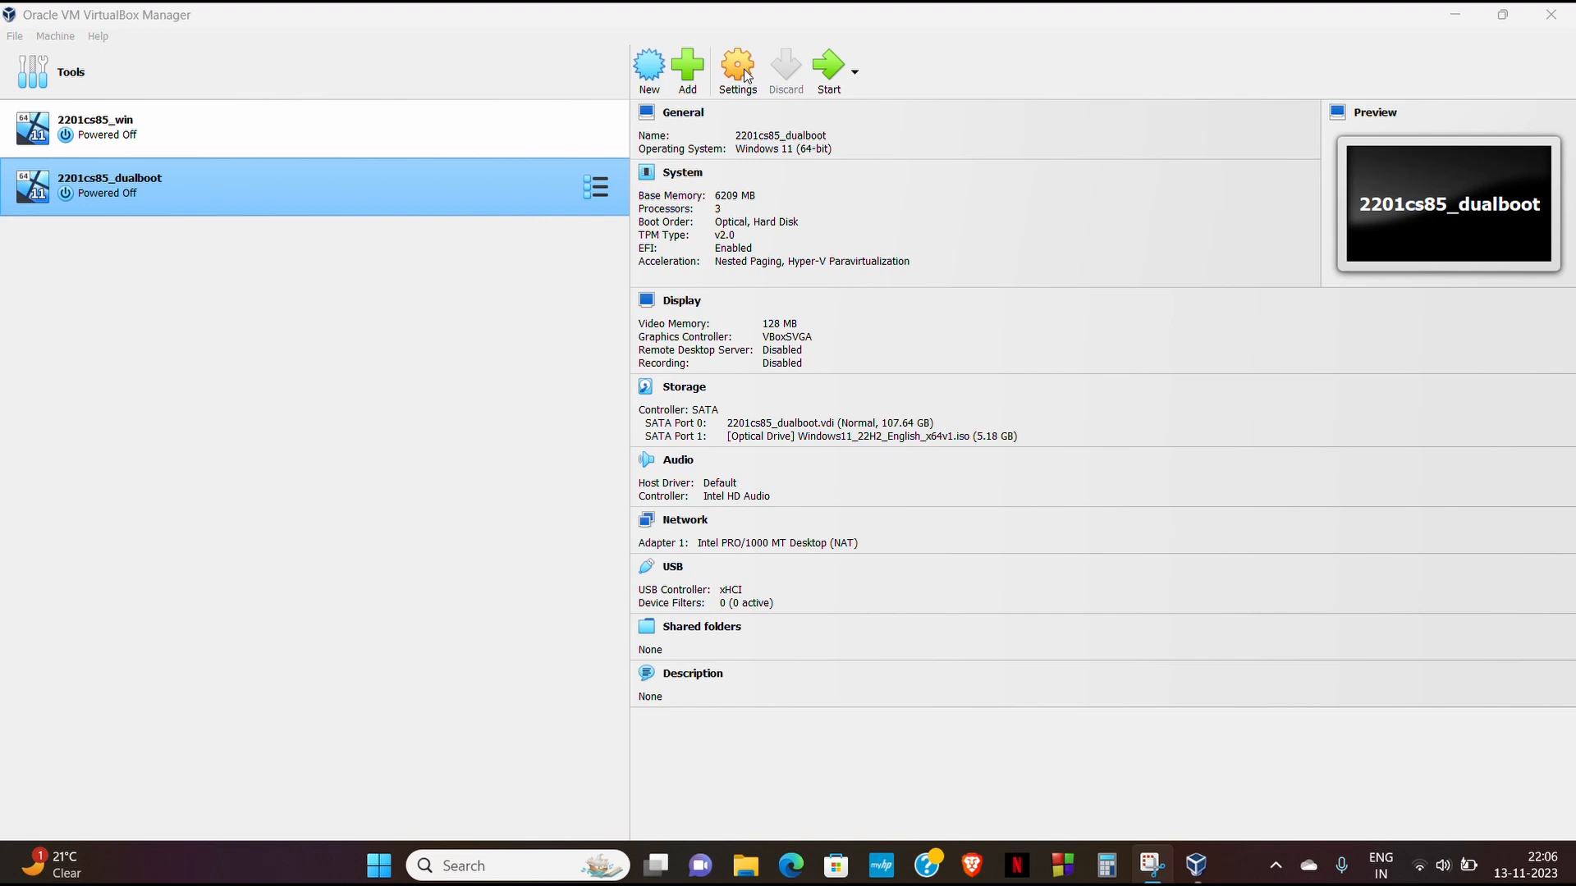
- Load ubuntu-22.04.1-desktop-amd64.iso into the optical drive in Storage settings and start the VM
left_click(736, 93)
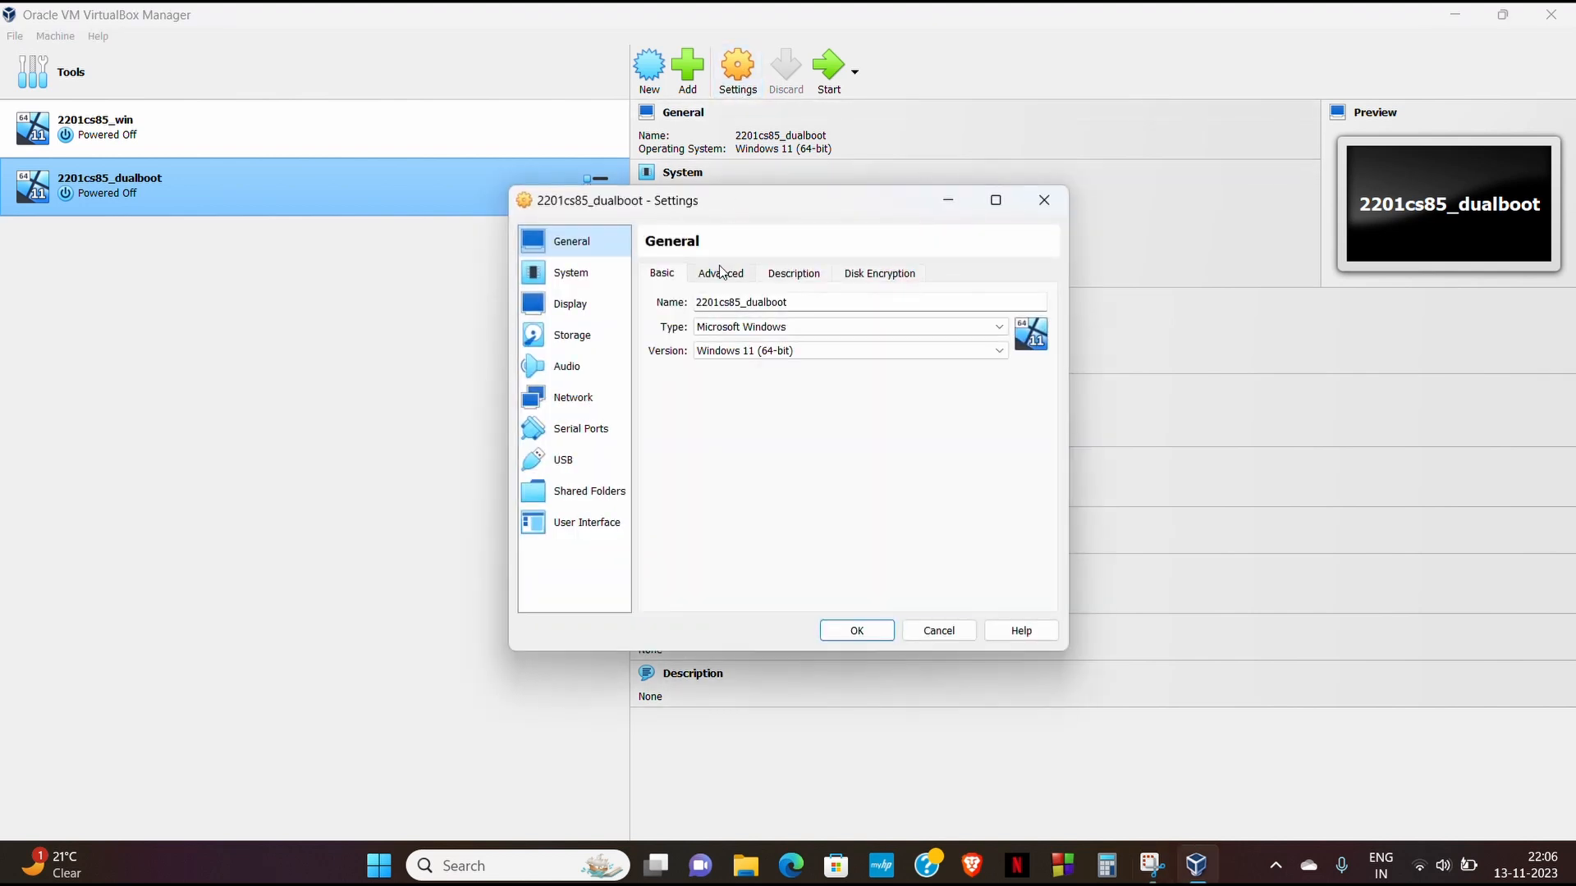
left_click(575, 337)
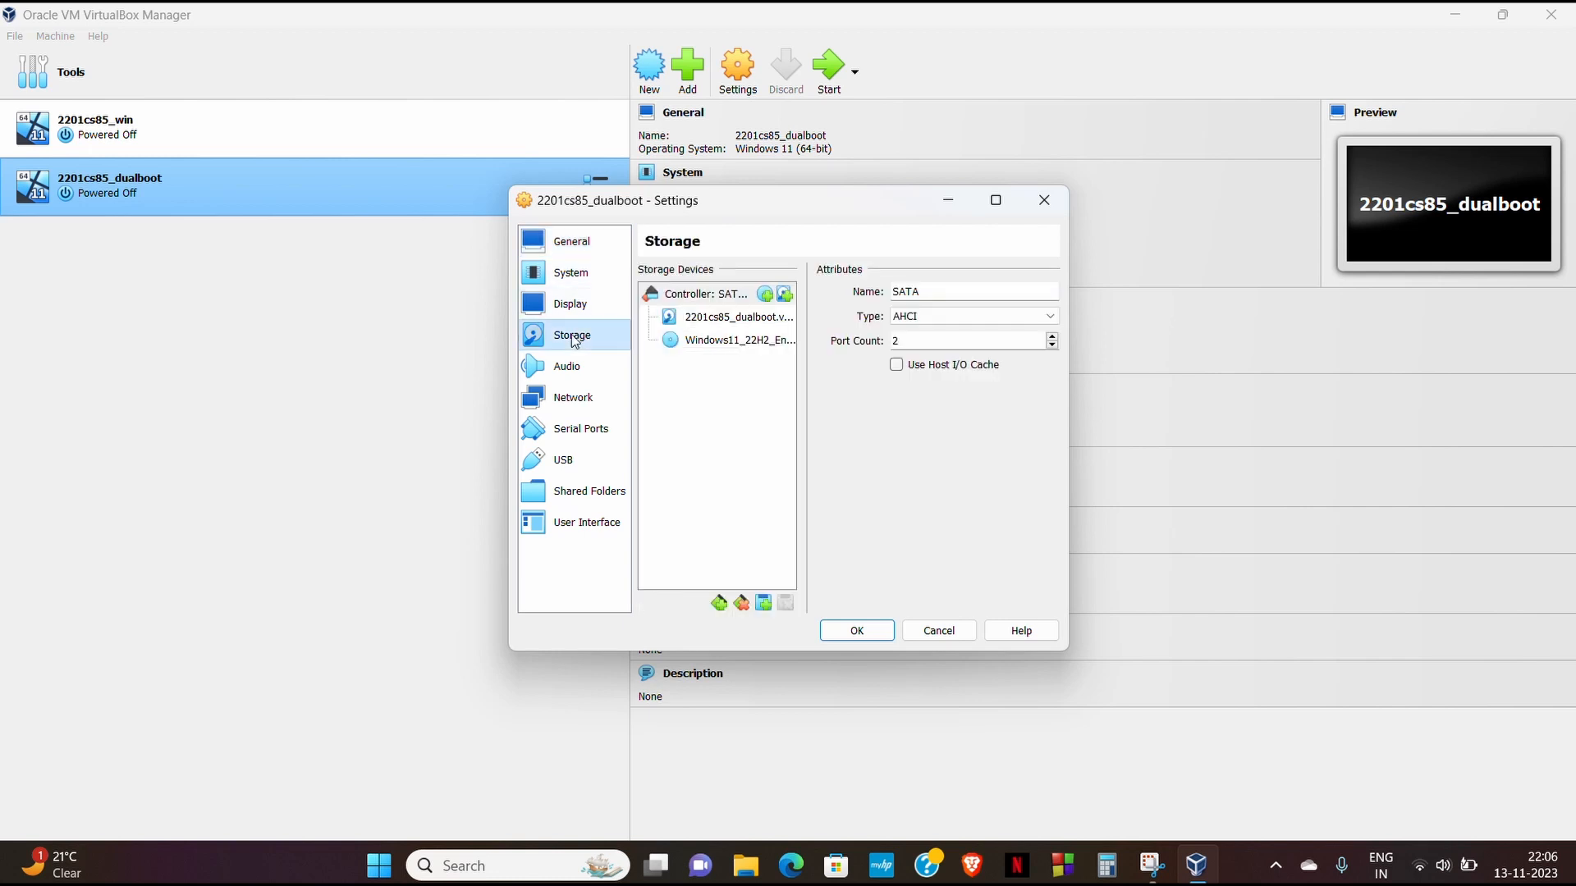
left_click(712, 339)
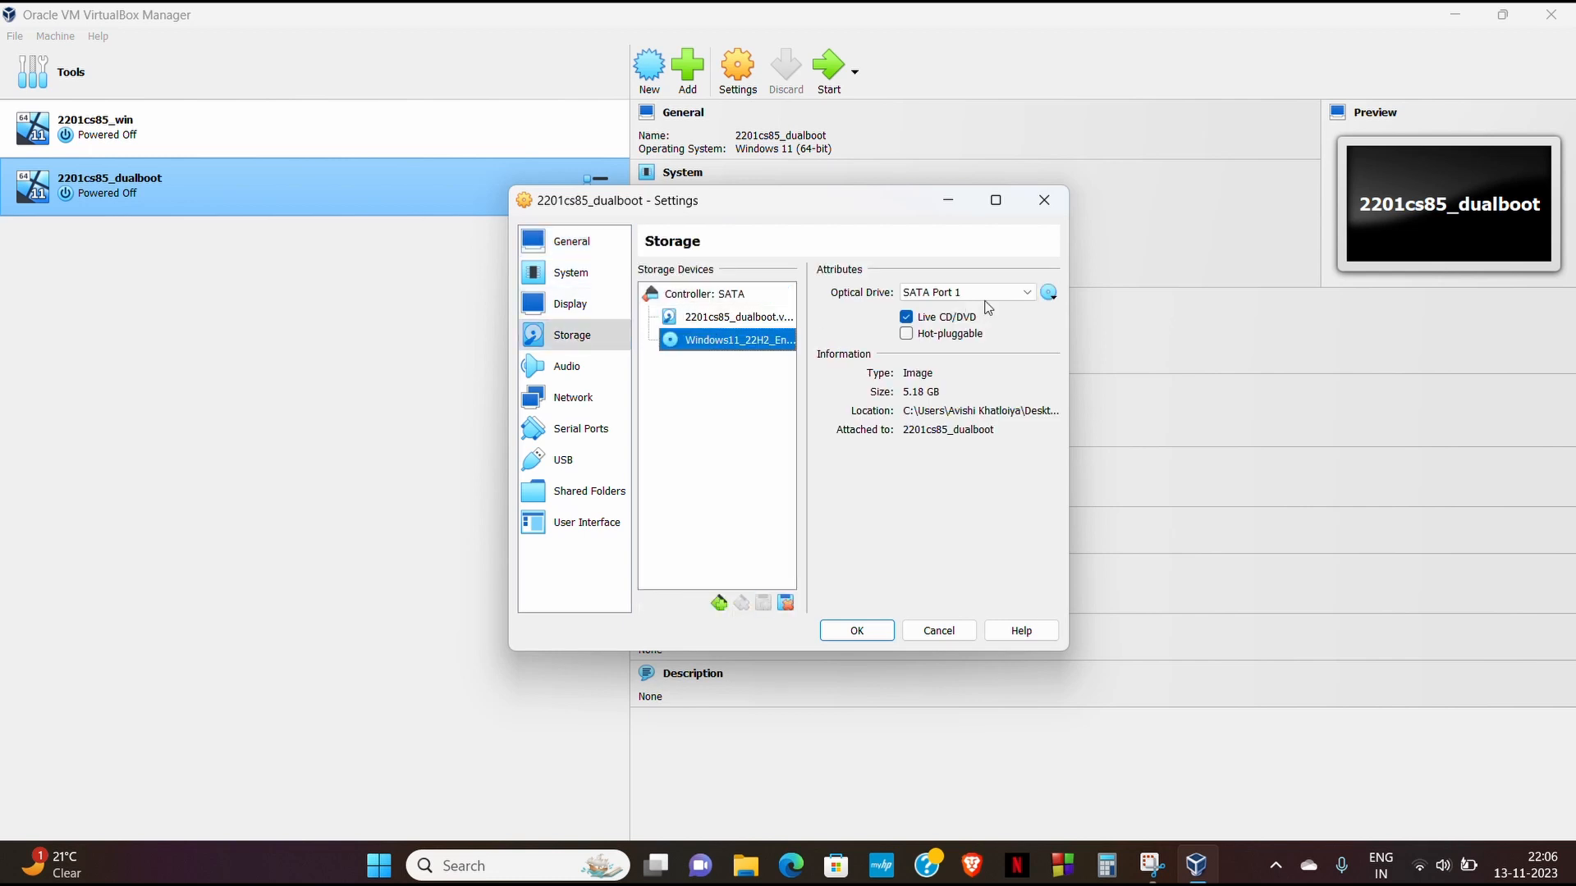
left_click(1047, 295)
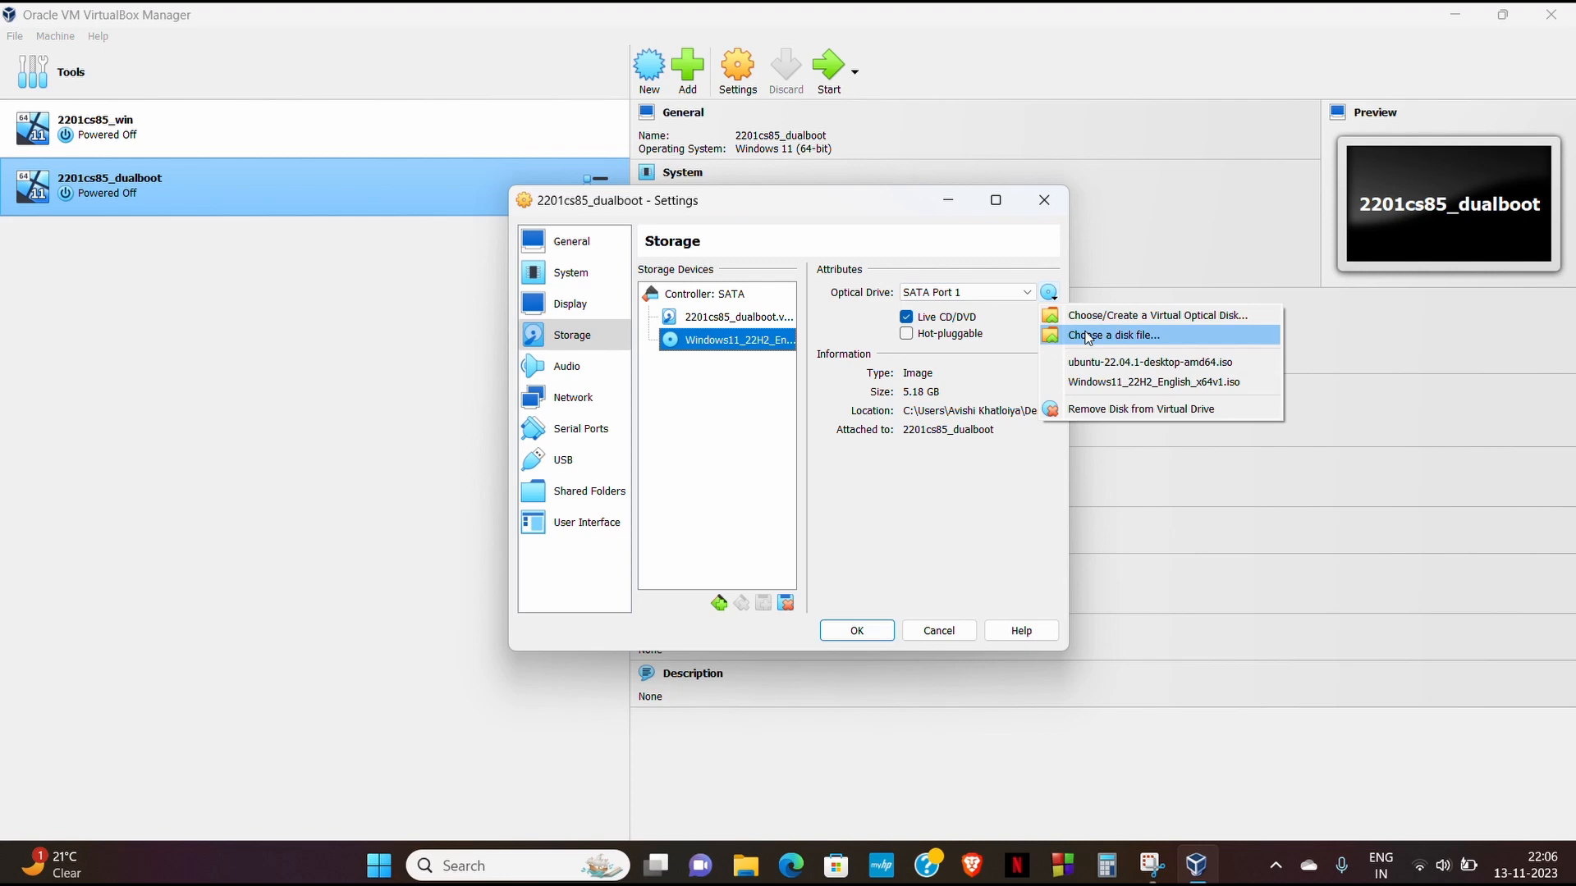
left_click(1107, 370)
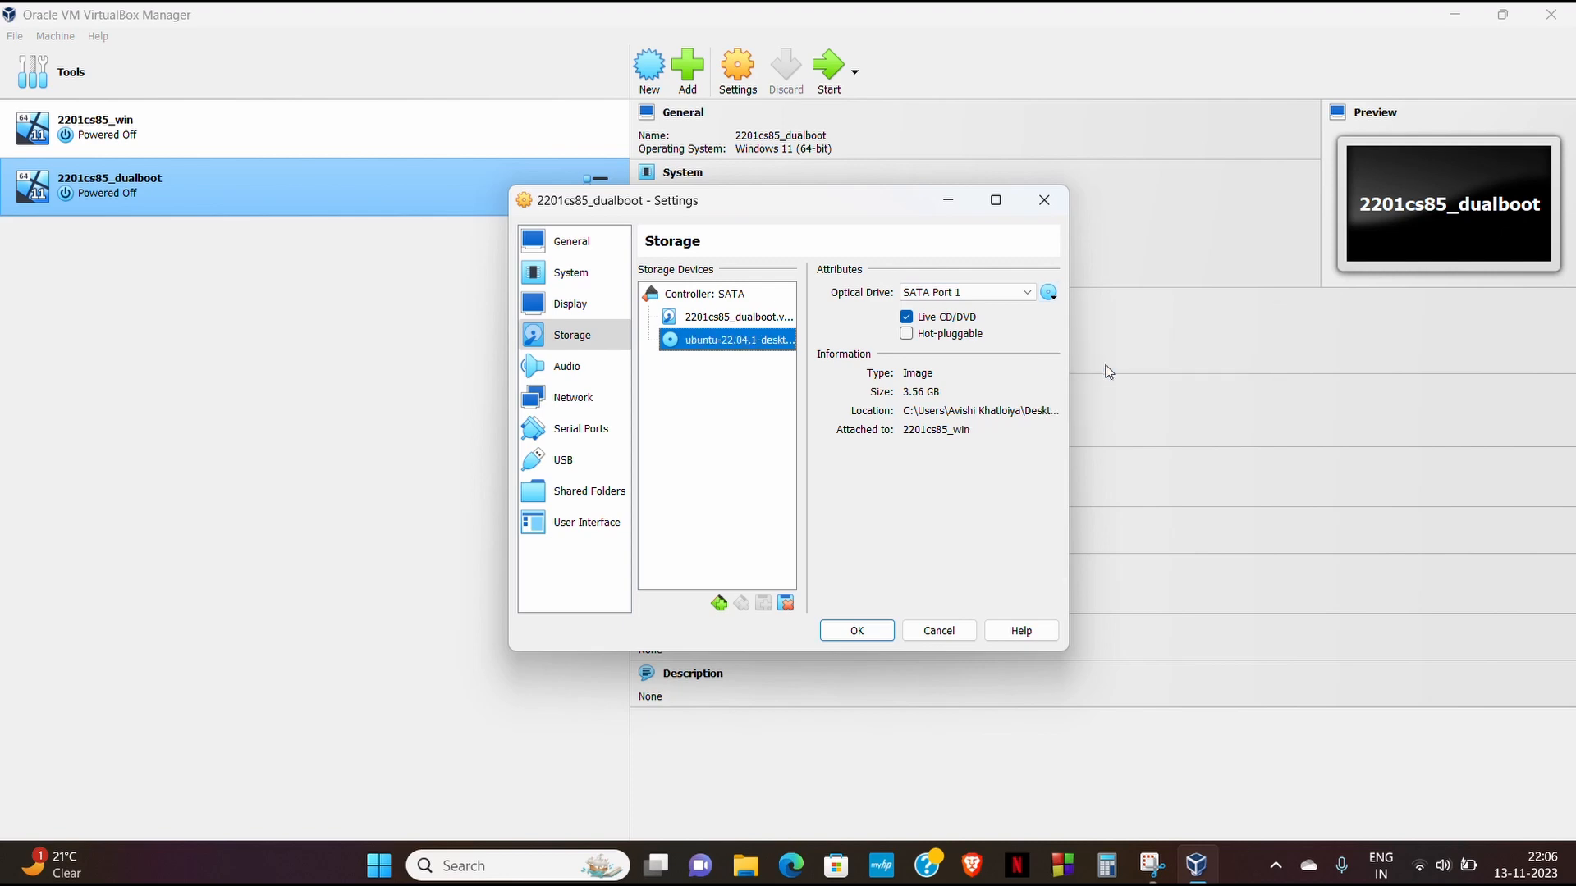
left_click(870, 634)
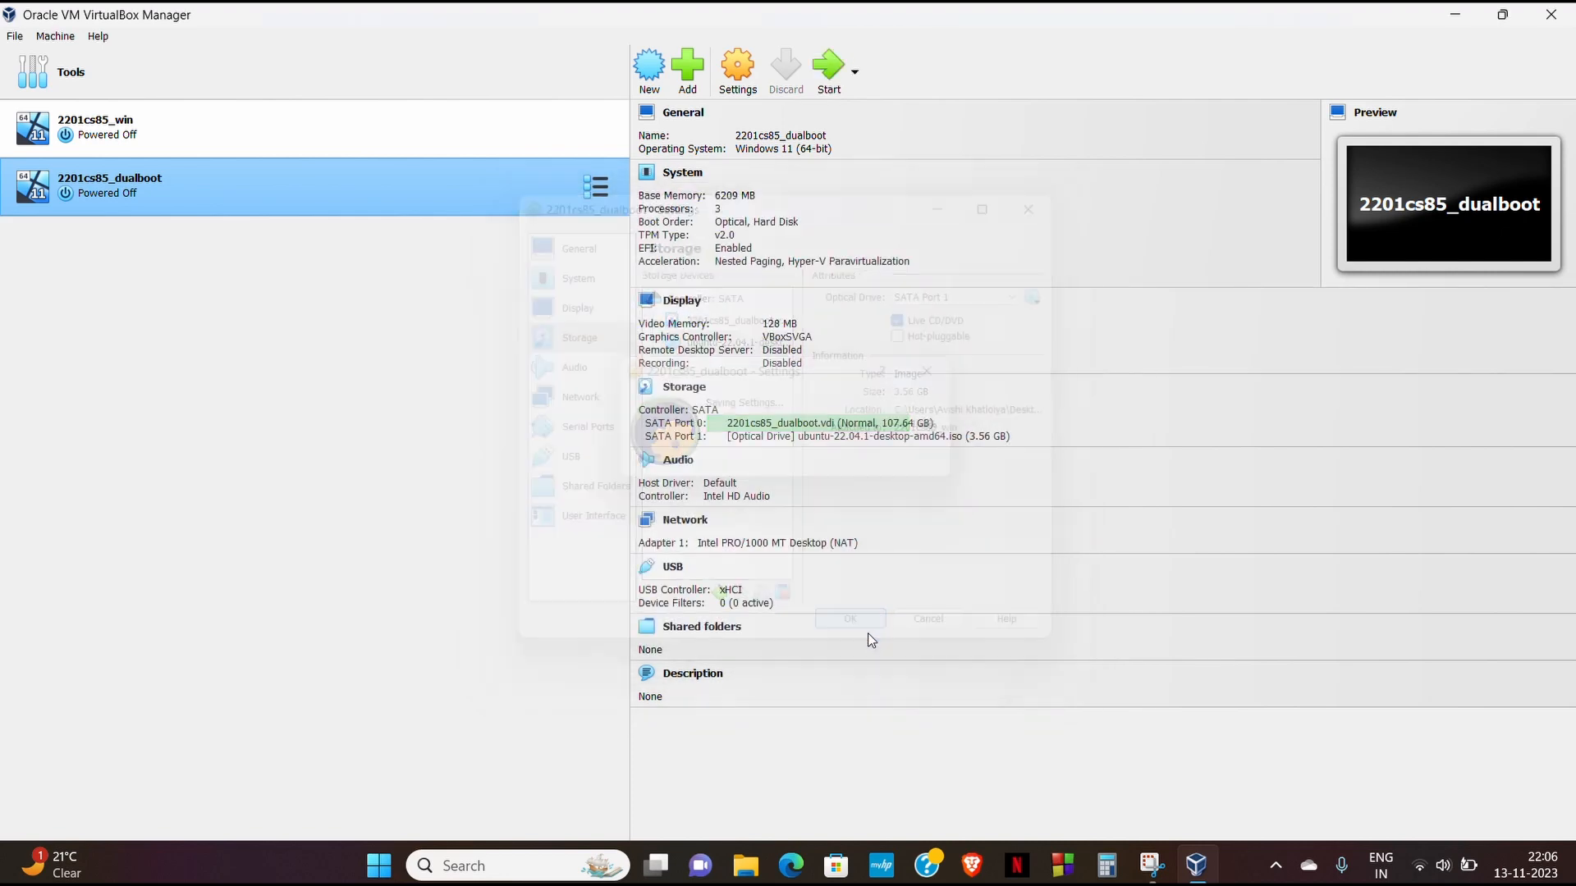
left_click(829, 92)
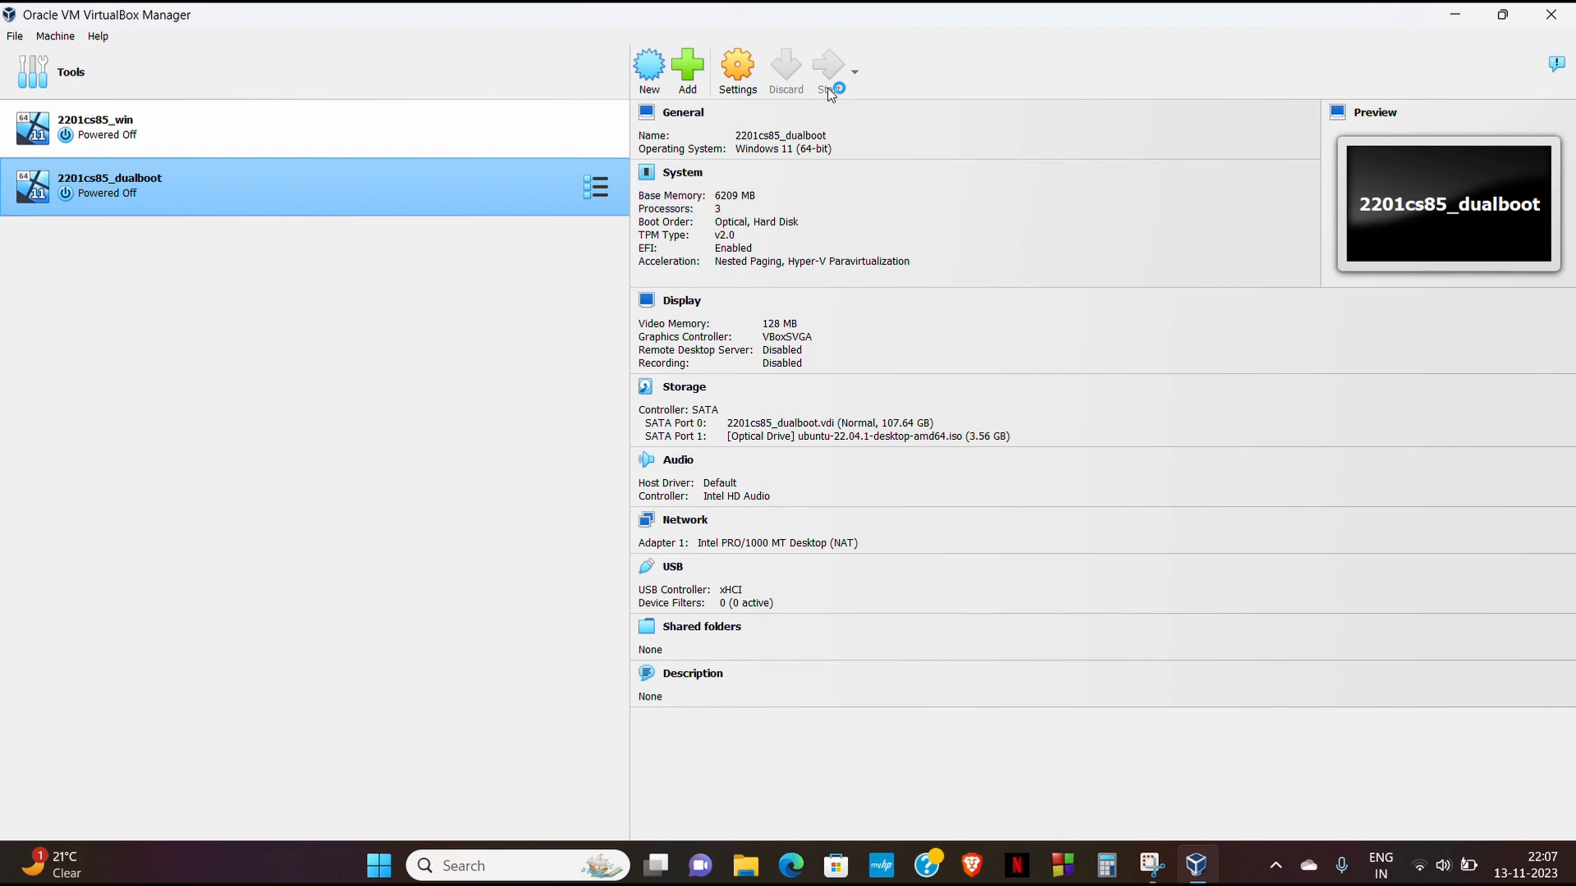
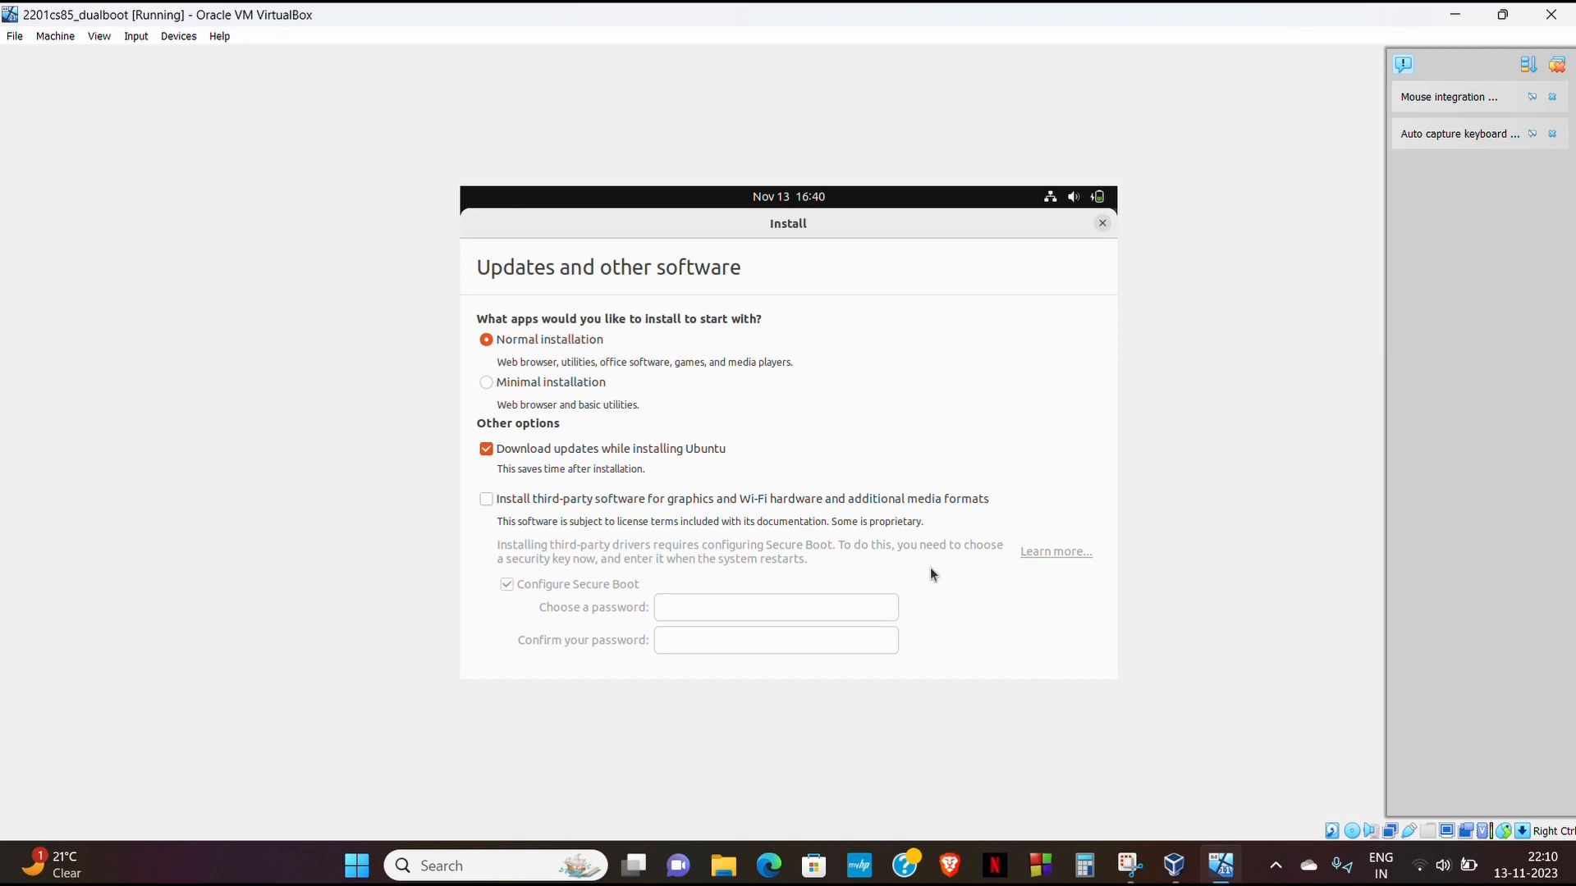
- Make the VM full-screen and start a minimal Ubuntu install alongside Windows Boot Manager, confirming the disk changes
key("ctrl+f")
left_click(762, 510)
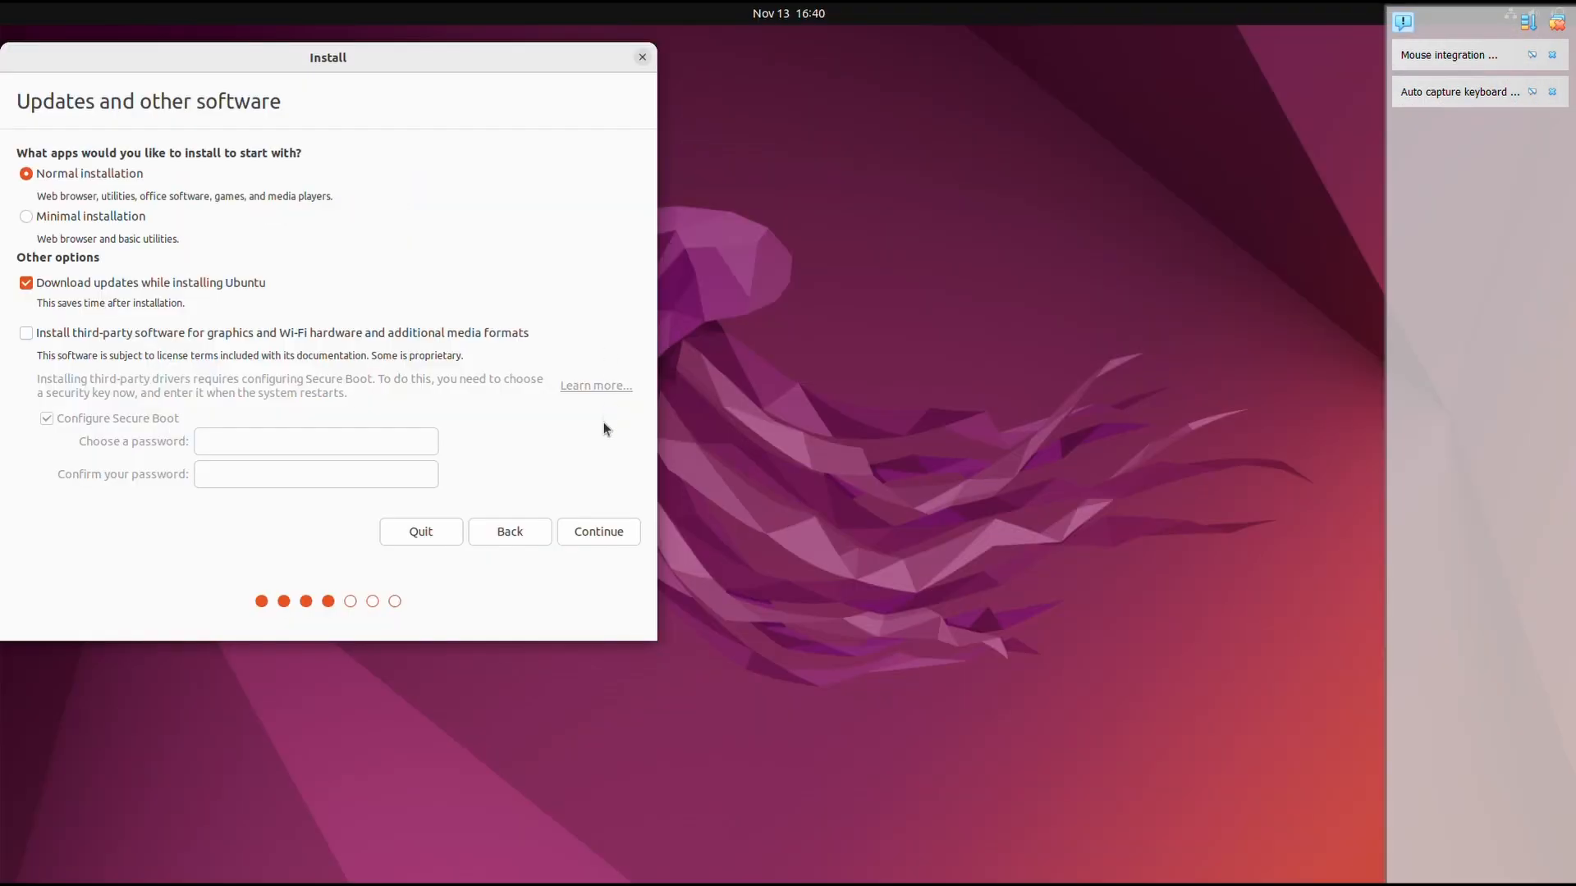
left_click(47, 220)
left_click(581, 531)
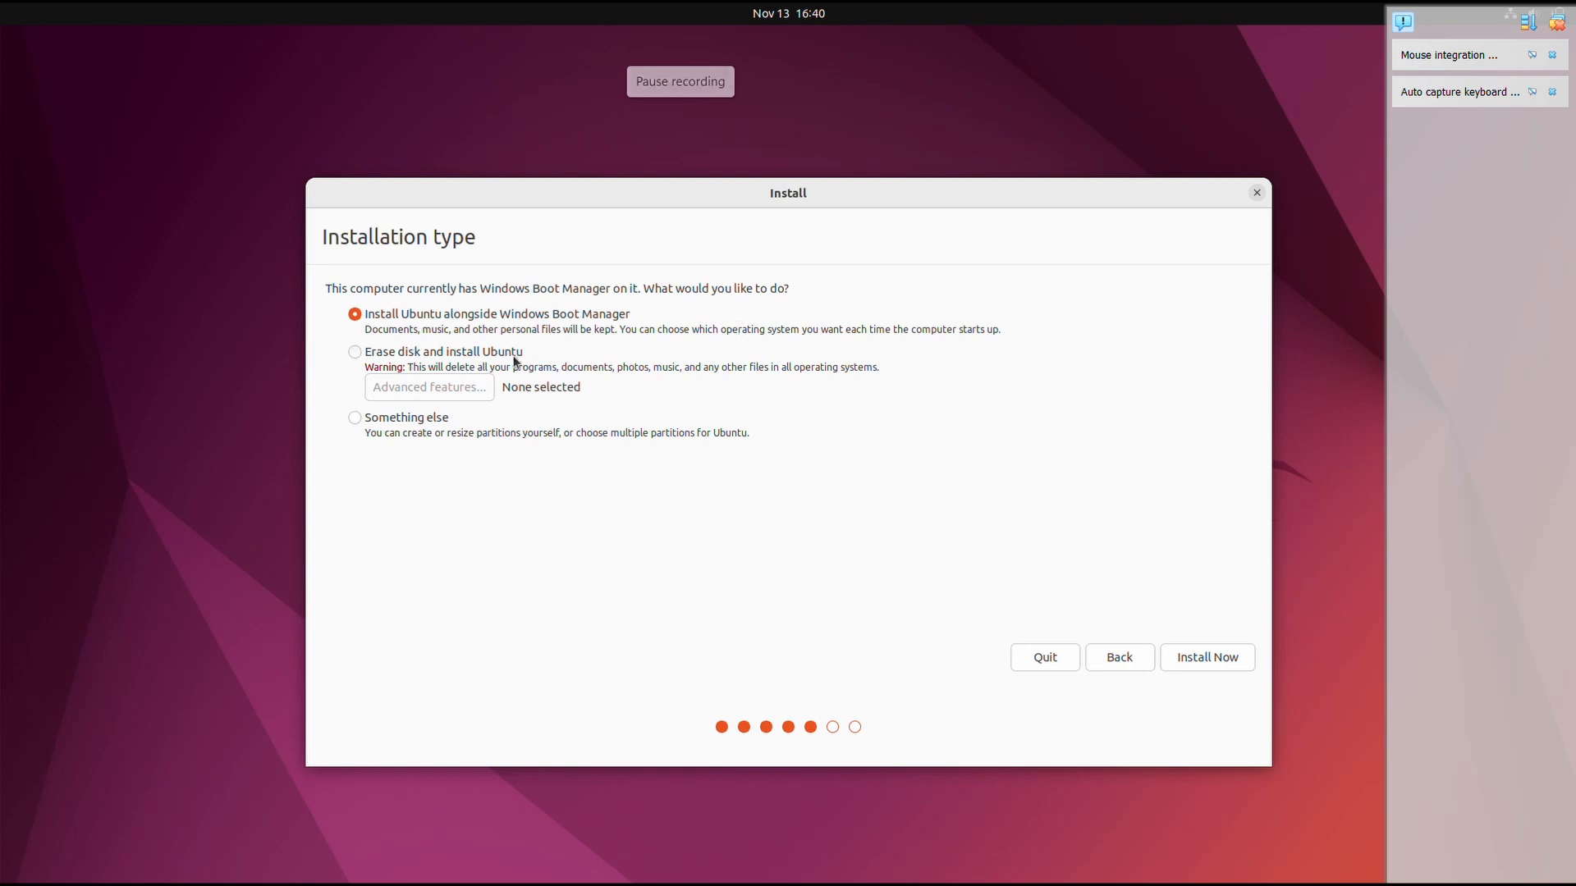
left_click(1221, 662)
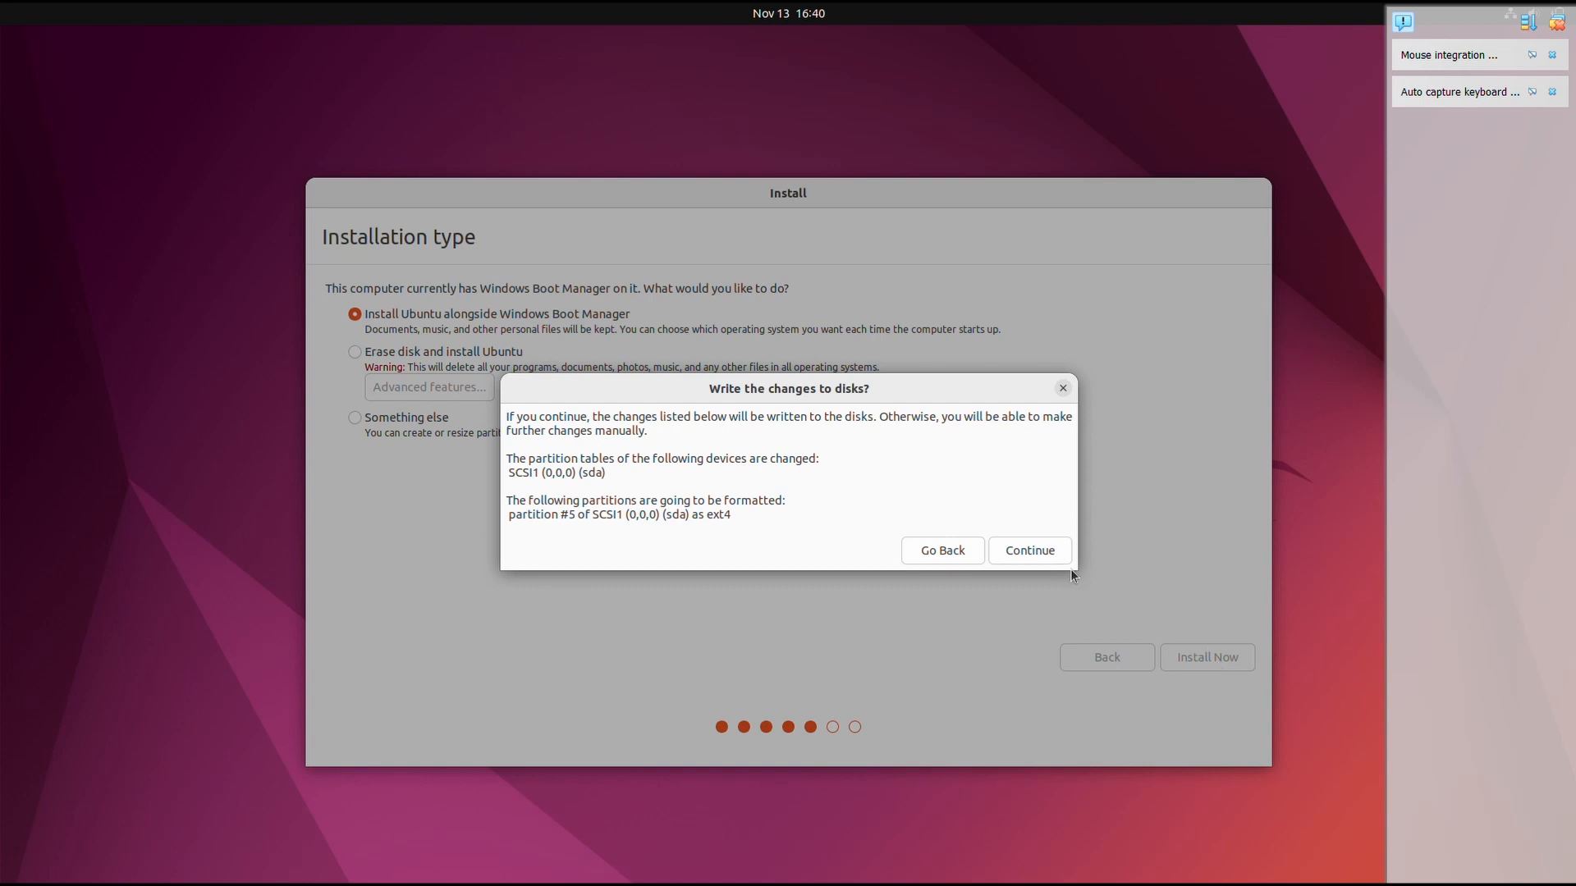
left_click(1035, 550)
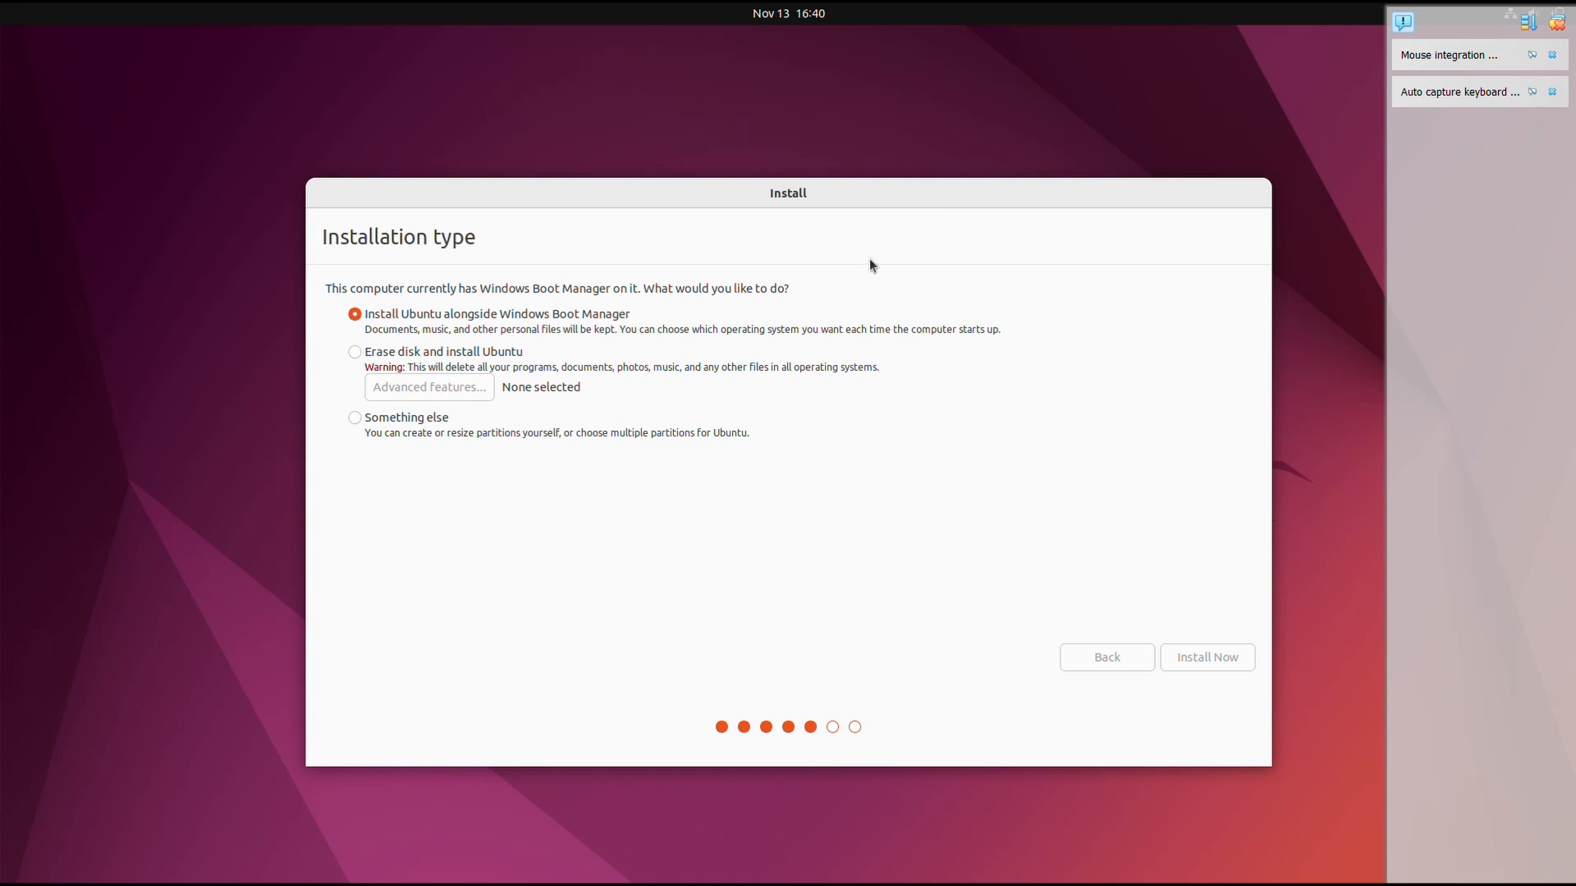
- Accept the time zone, enter the user's full name, and replace the auto-filled username with a custom one
left_click(1210, 664)
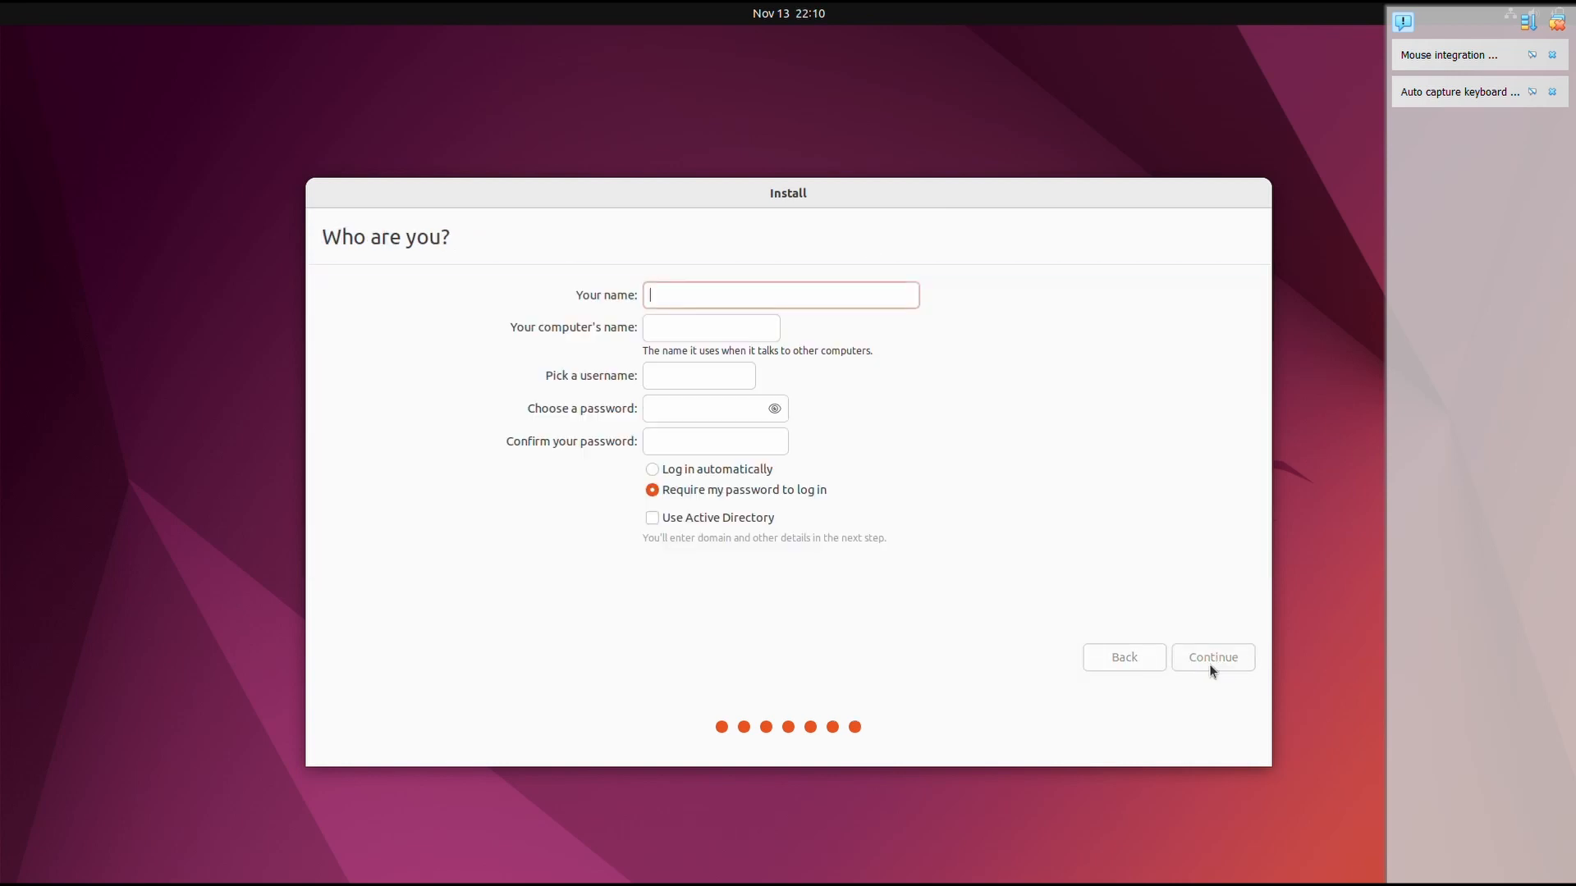
type("Deepanshi")
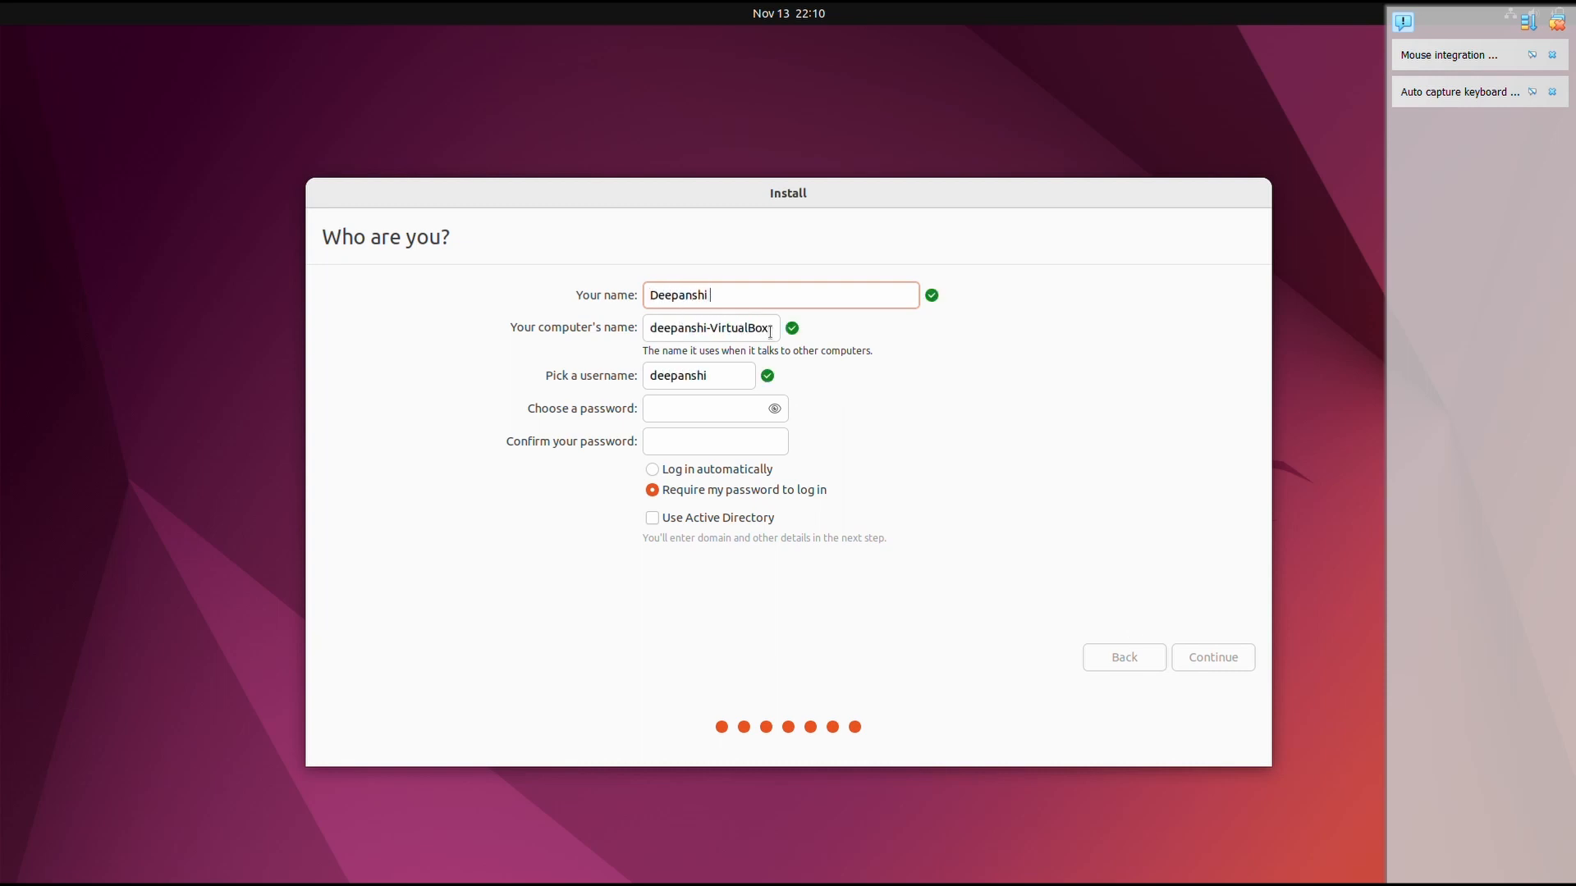
key("Tab")
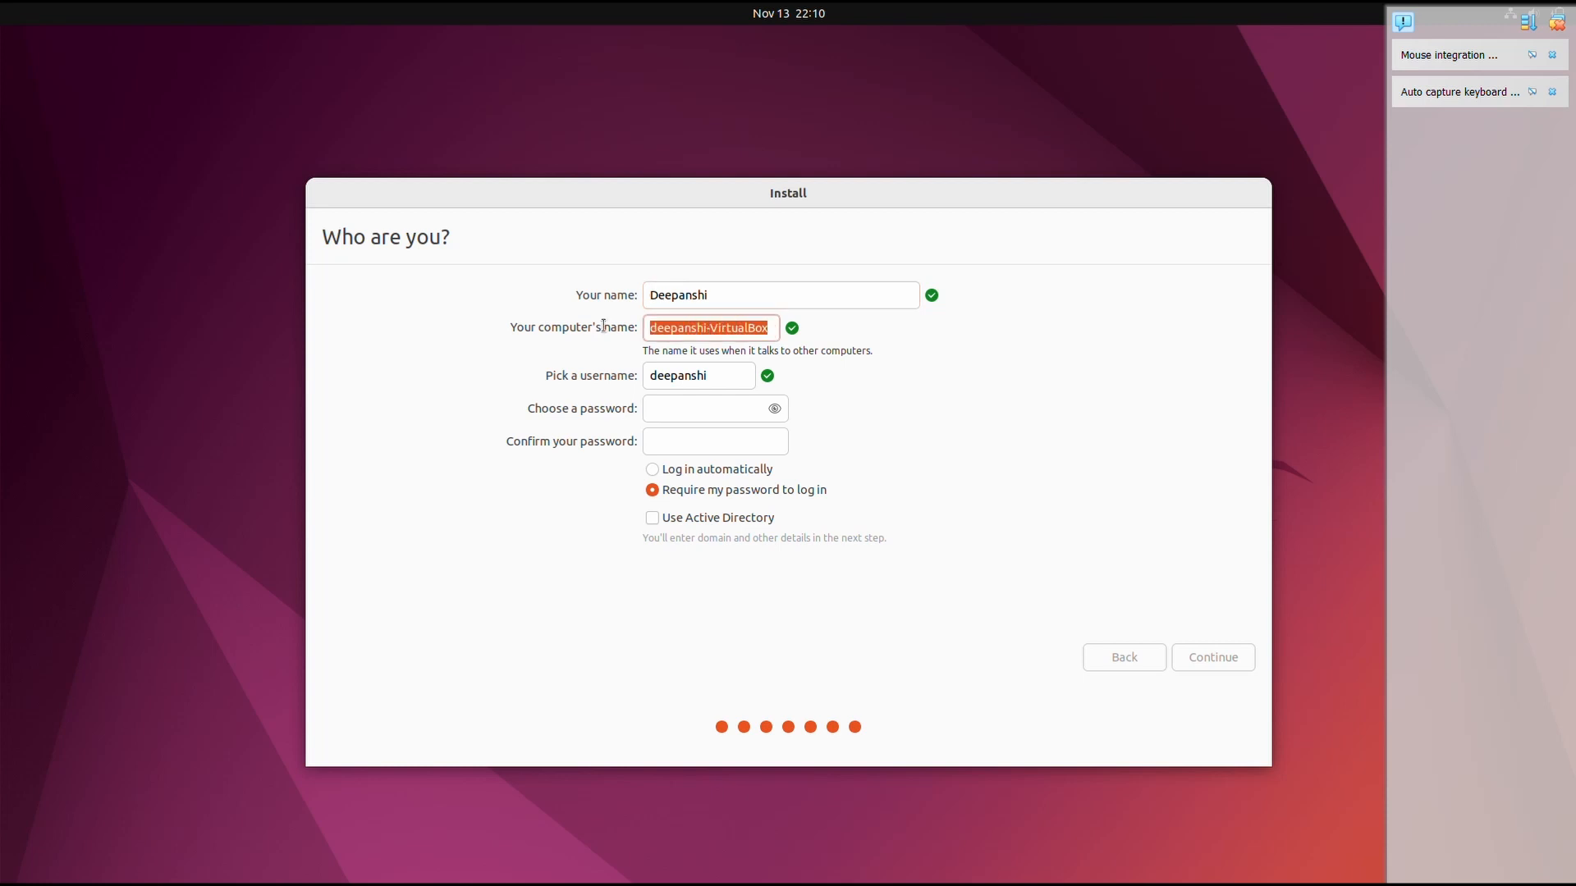
left_click(715, 378)
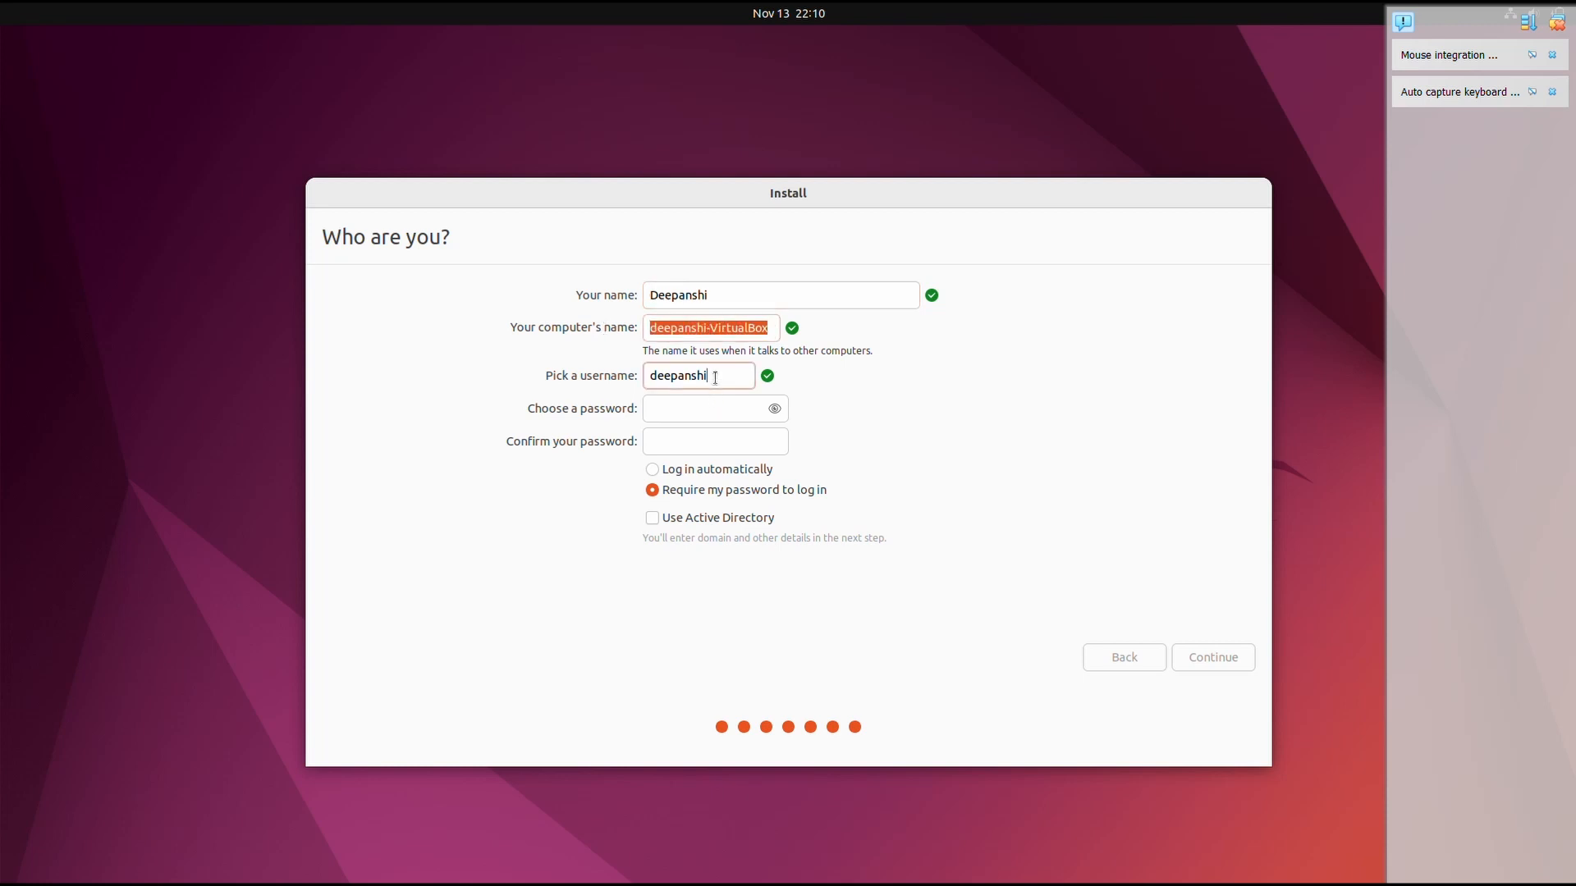
key("BackSpace")
key("BackSpace")
key("BackSpace")
key("BackSpace")
key("BackSpace")
key("BackSpace")
key("BackSpace")
key("BackSpace")
key("BackSpace")
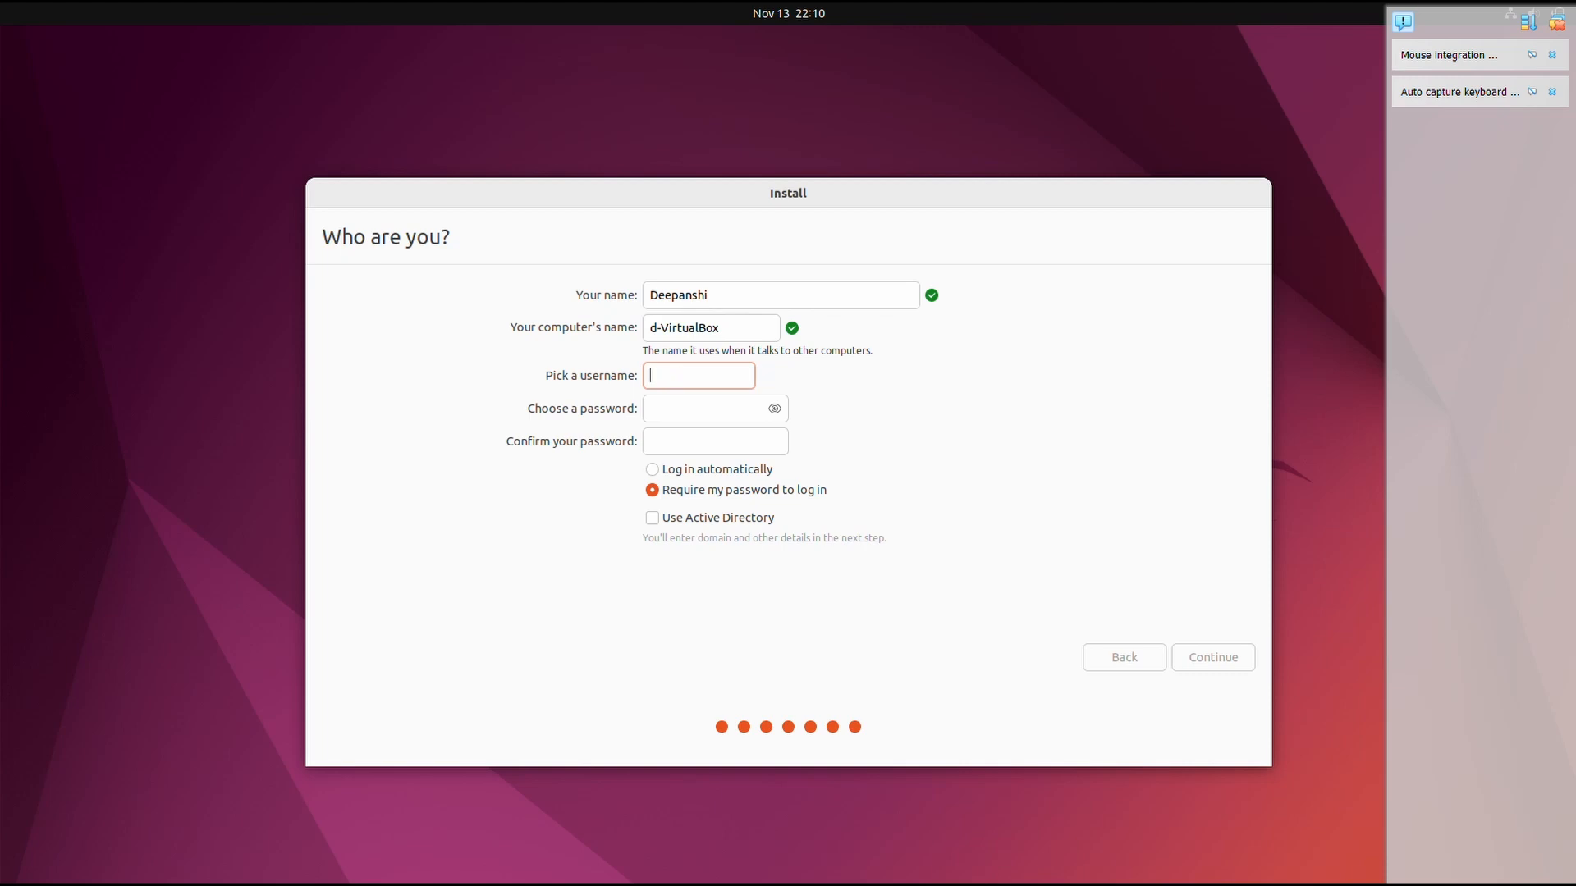
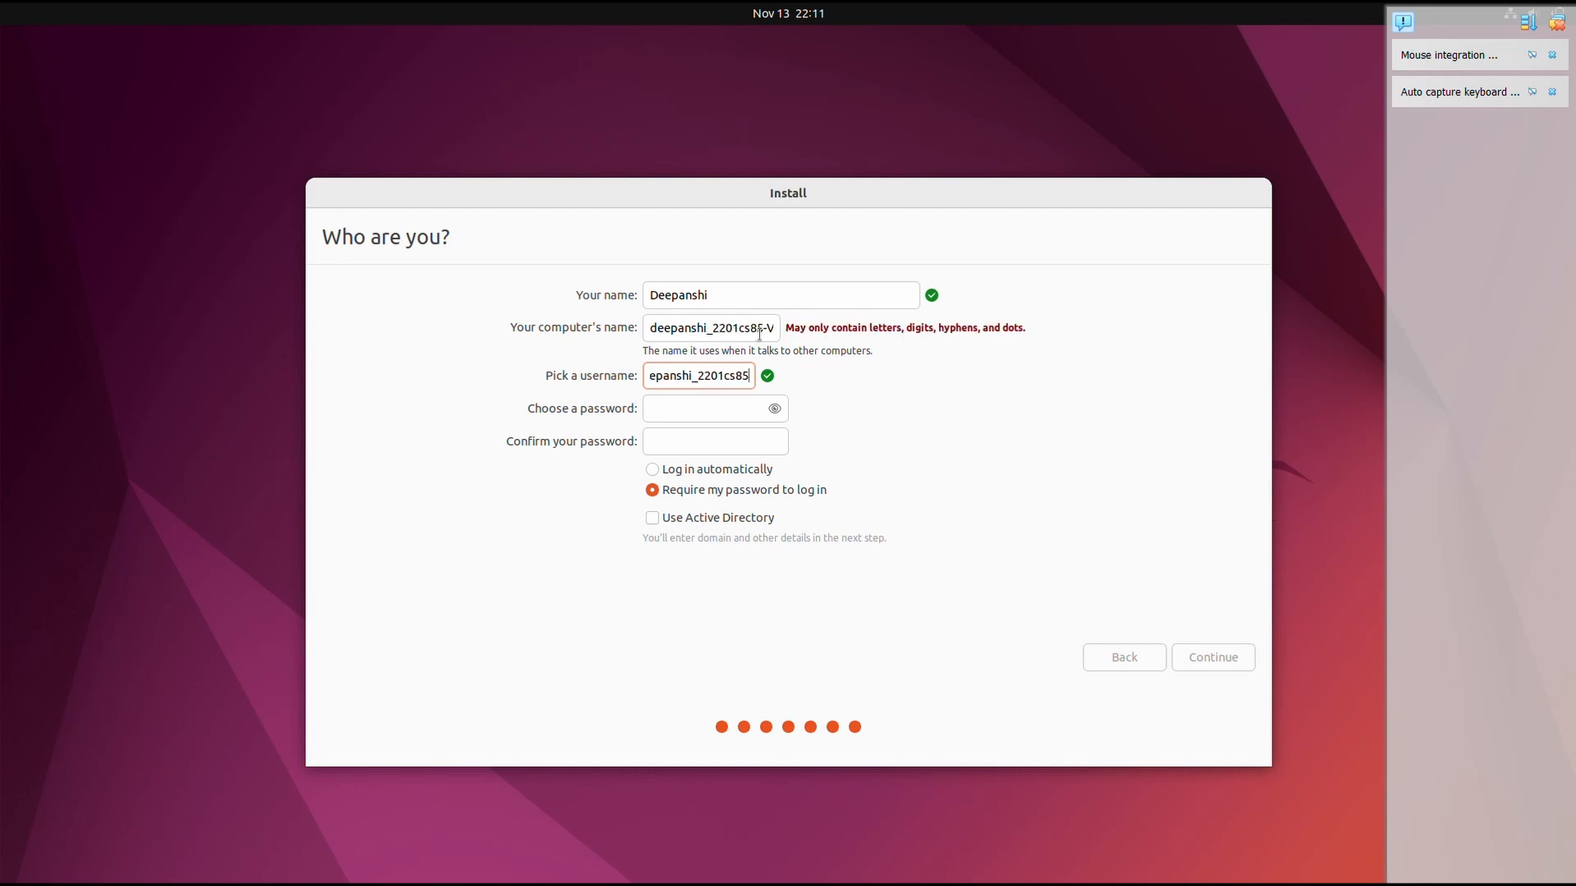
- Shorten the computer's name, enter and confirm the account password, and continue the installation
left_click_drag(713, 327, 807, 337)
key("BackSpace")
key("BackSpace")
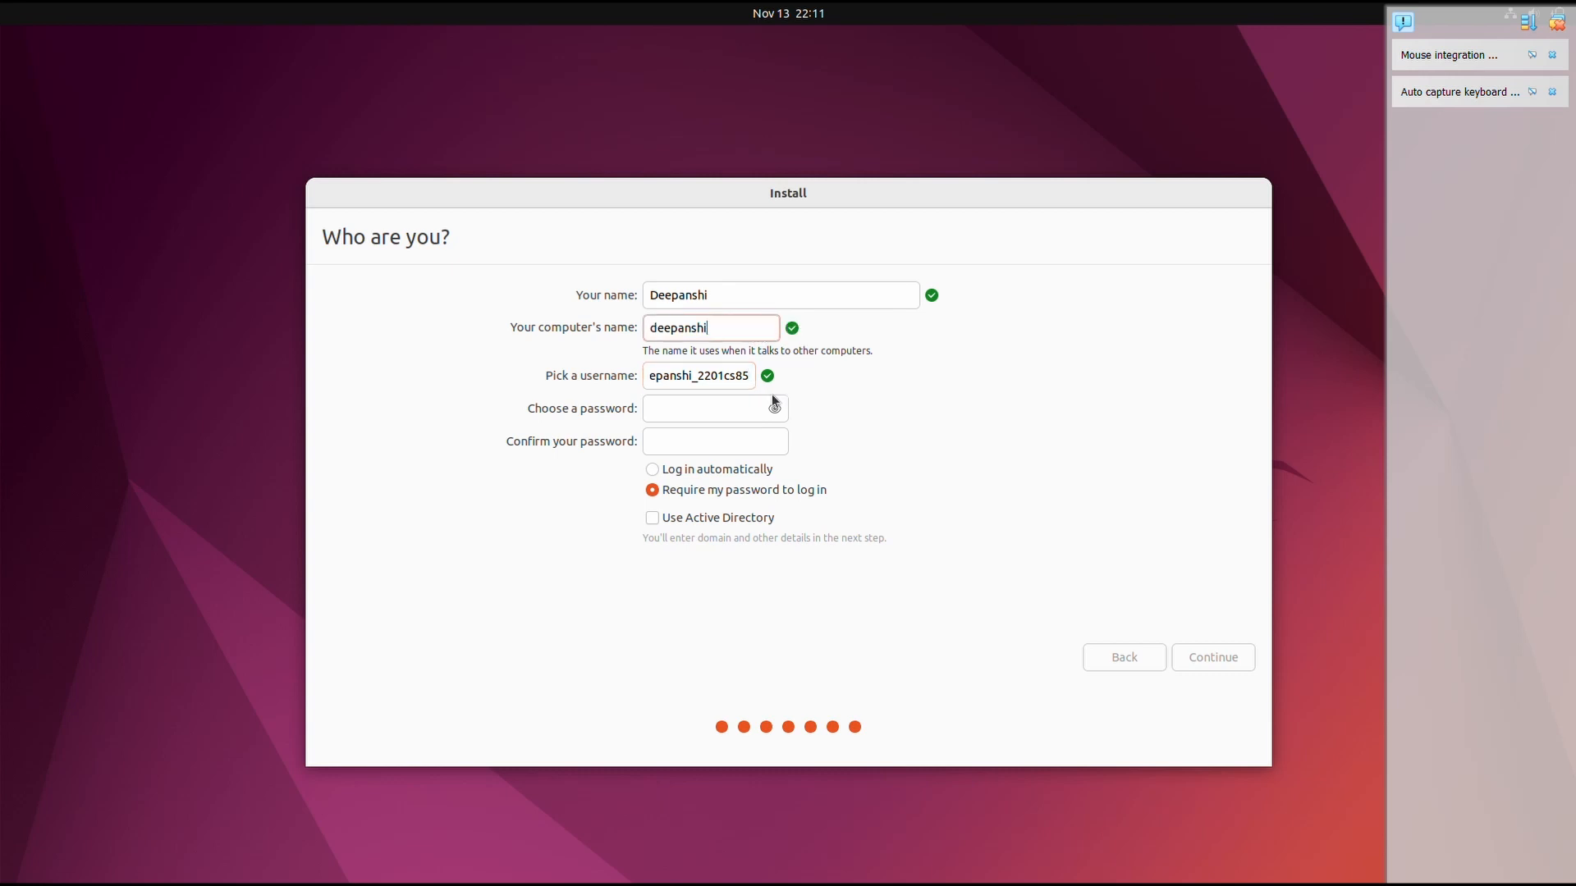
left_click(742, 417)
type("********")
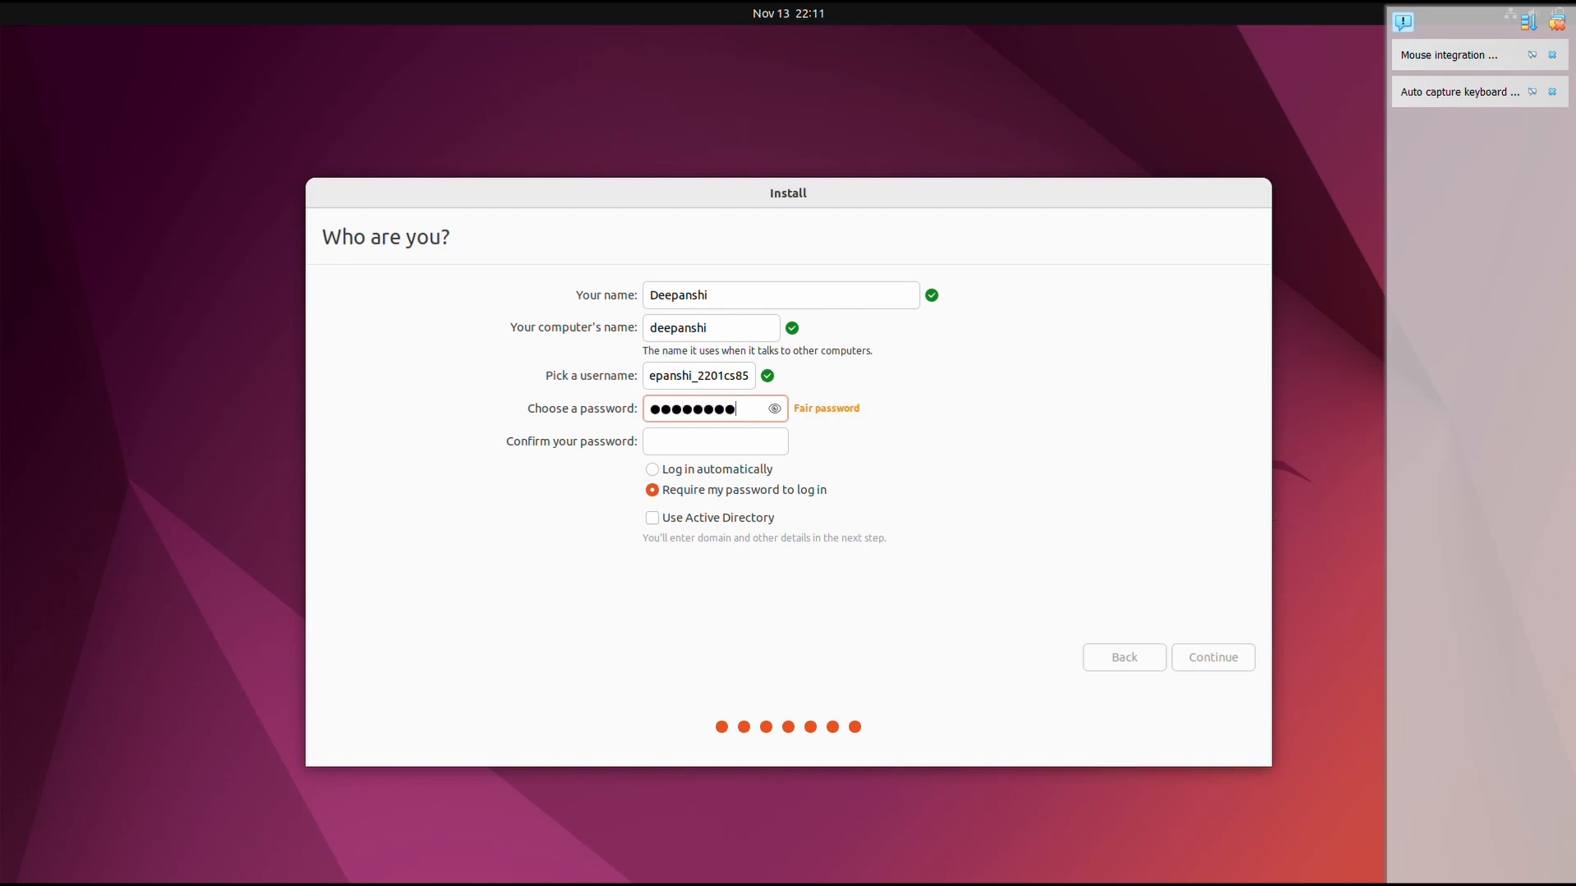
left_click(663, 452)
type("********")
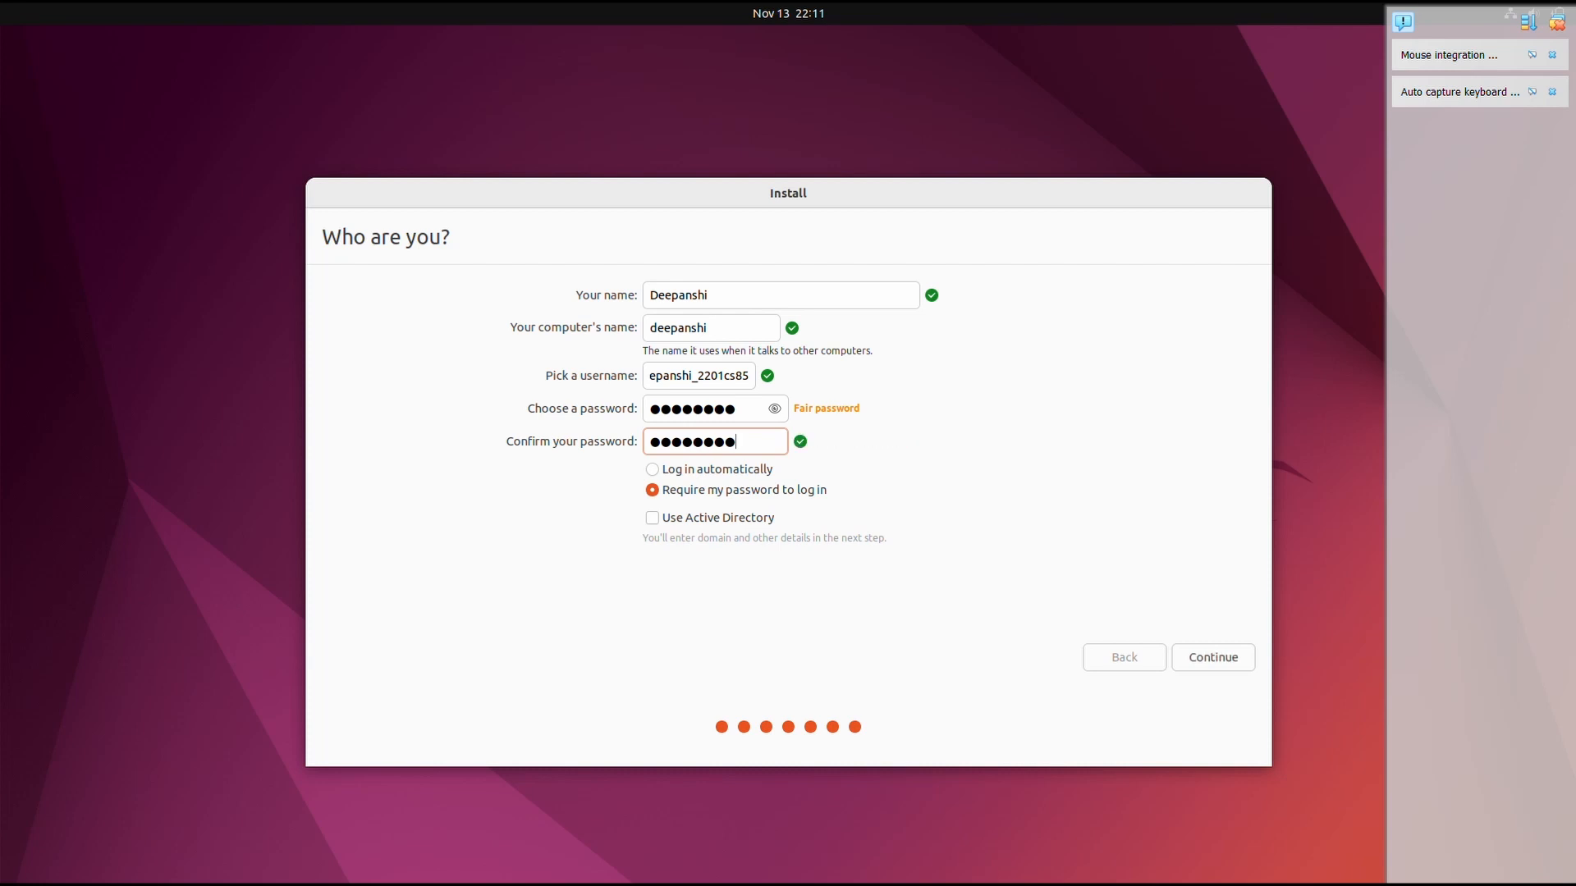
left_click(1206, 658)
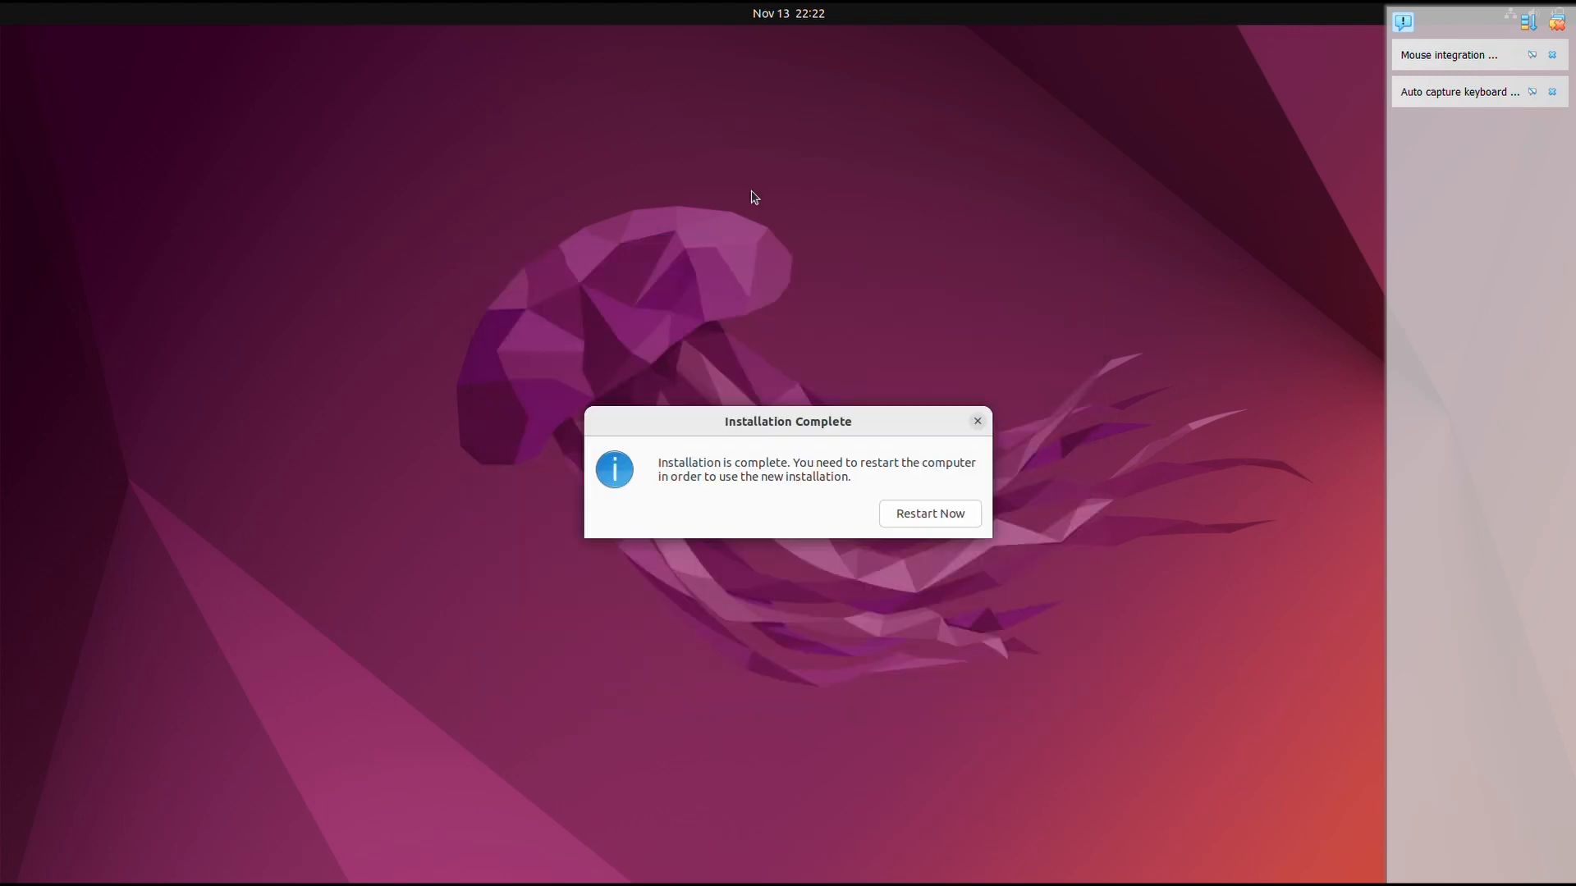
- Restart into the new installation, then power off the VM once the GRUB menu appears
left_click(968, 515)
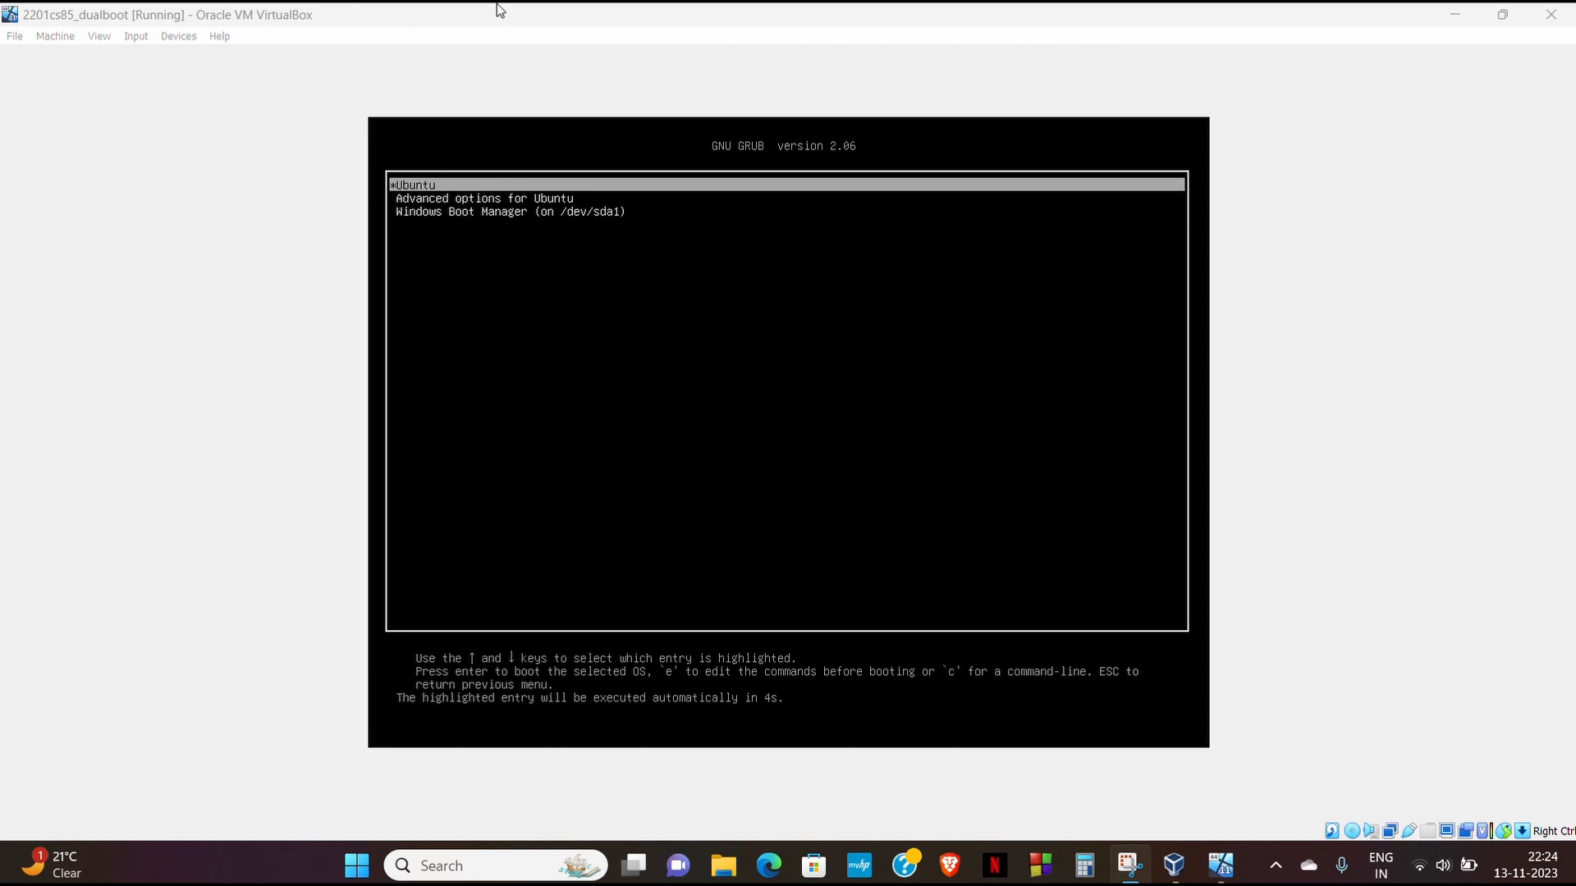
key("alt+F4")
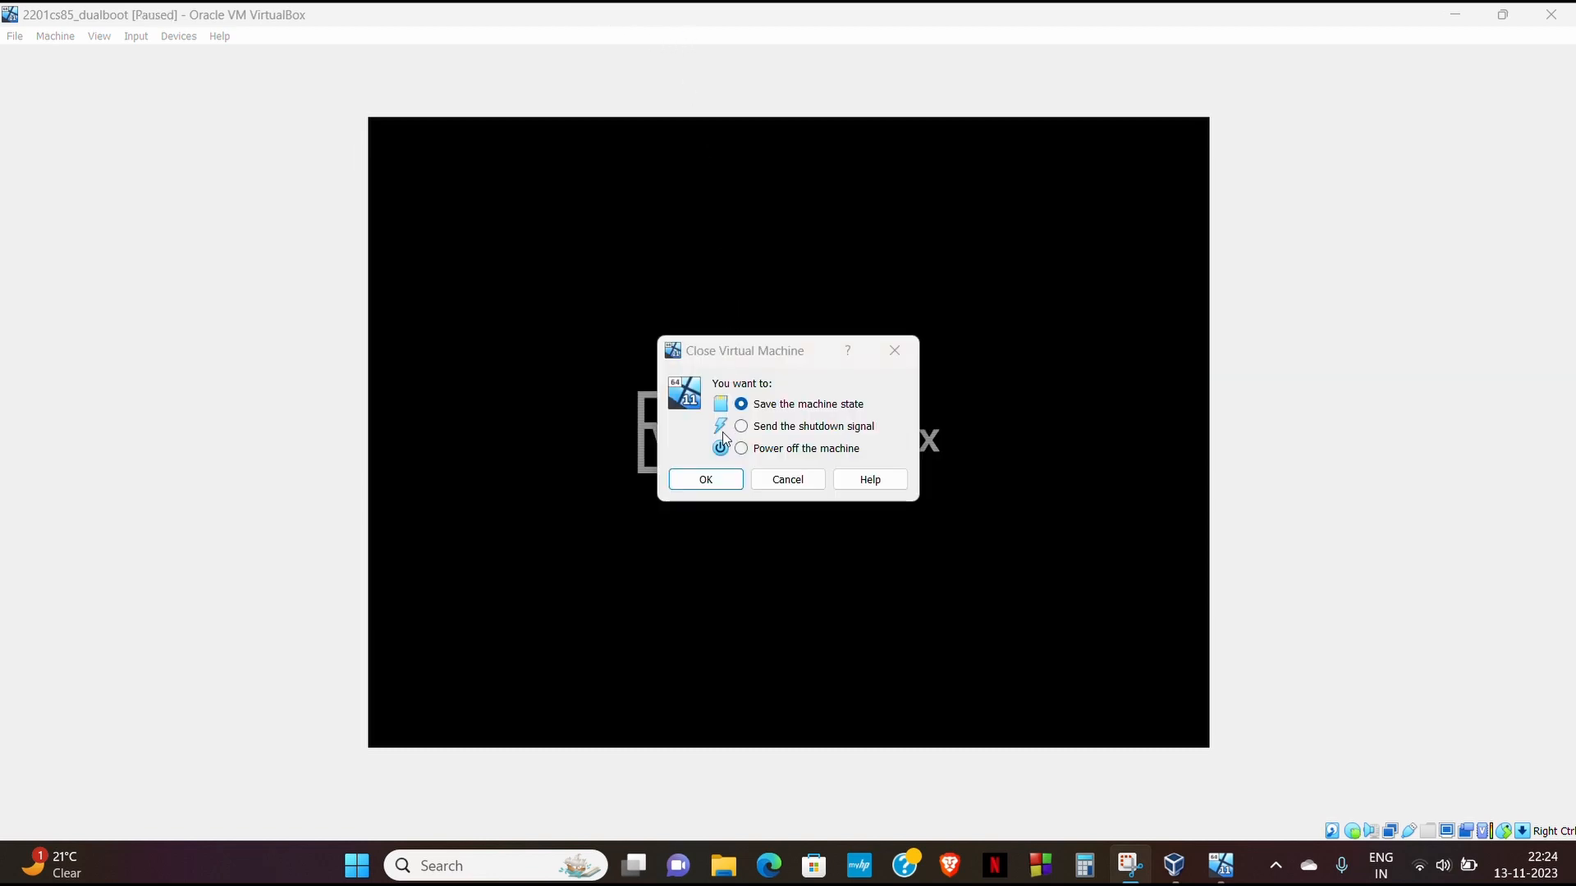
left_click(742, 449)
left_click(713, 480)
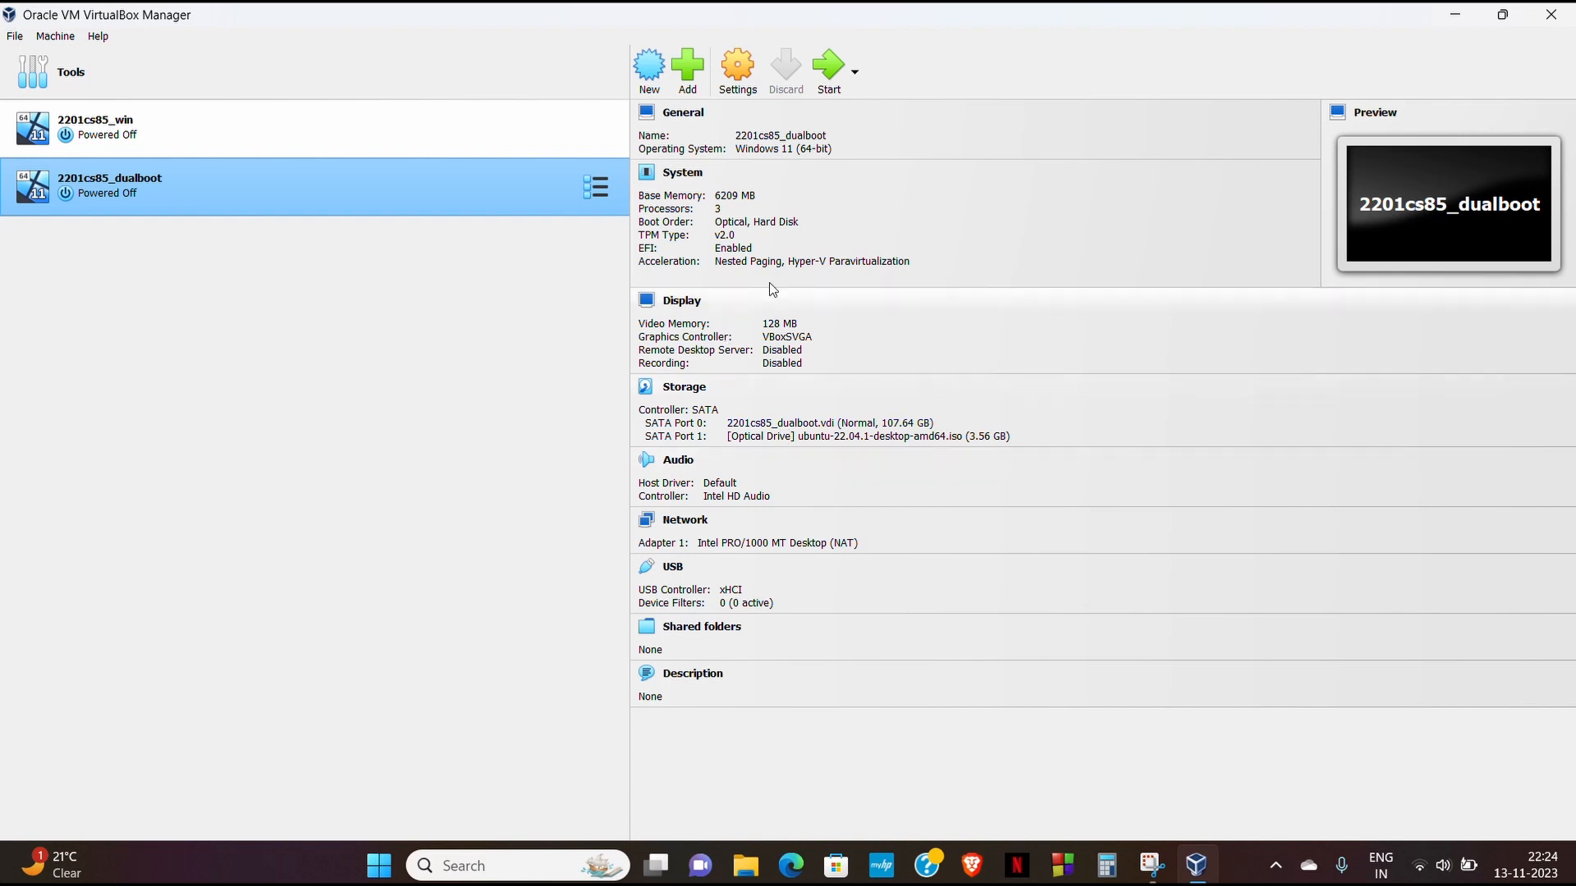
left_click(823, 90)
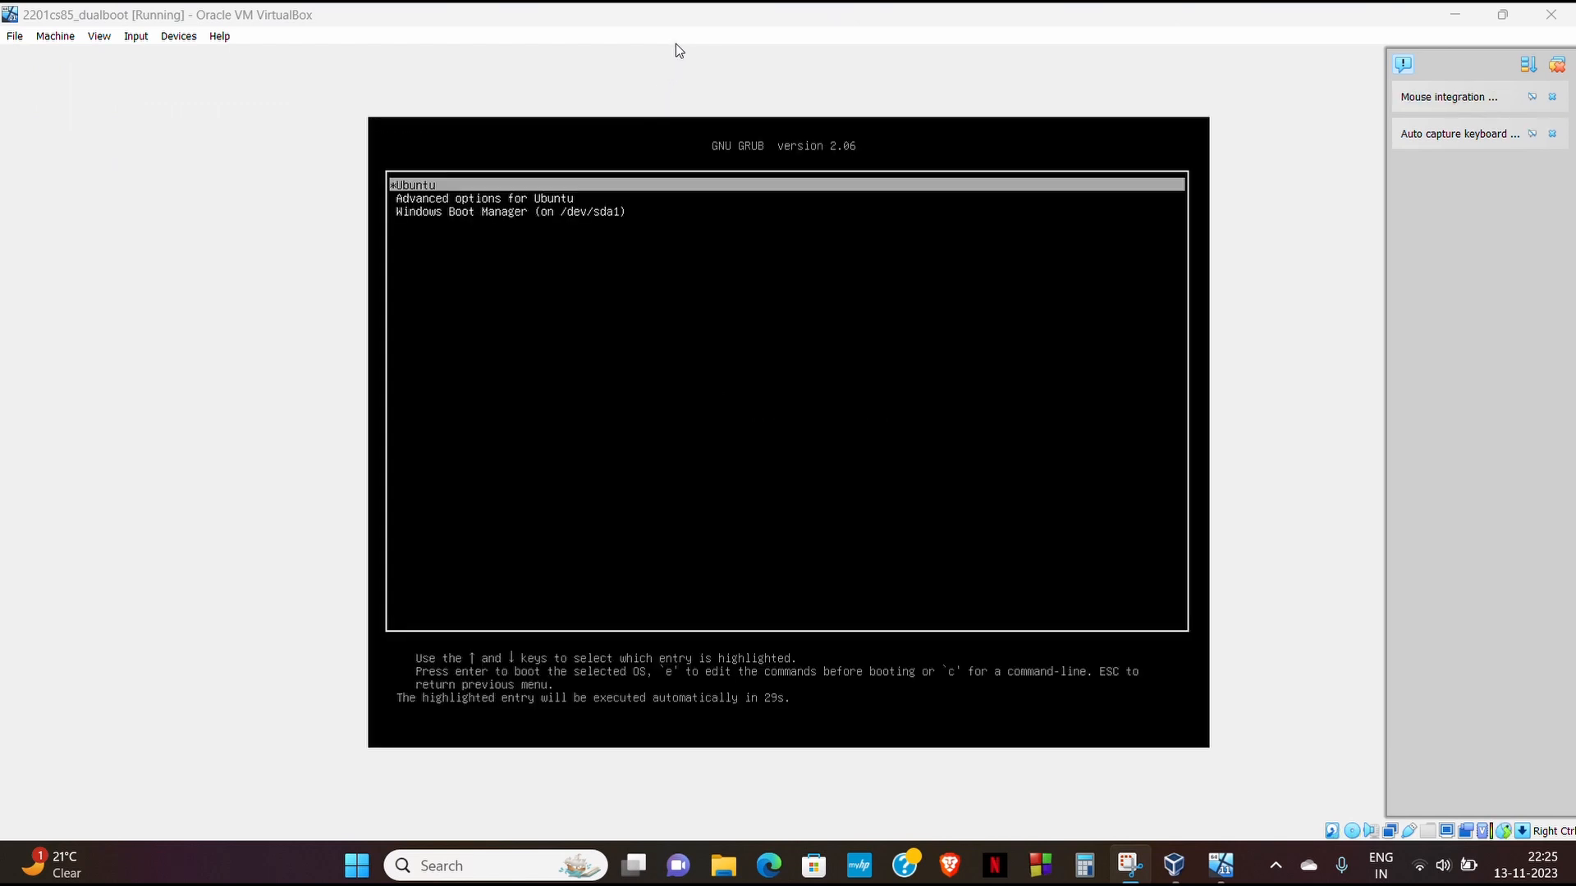
key("Down")
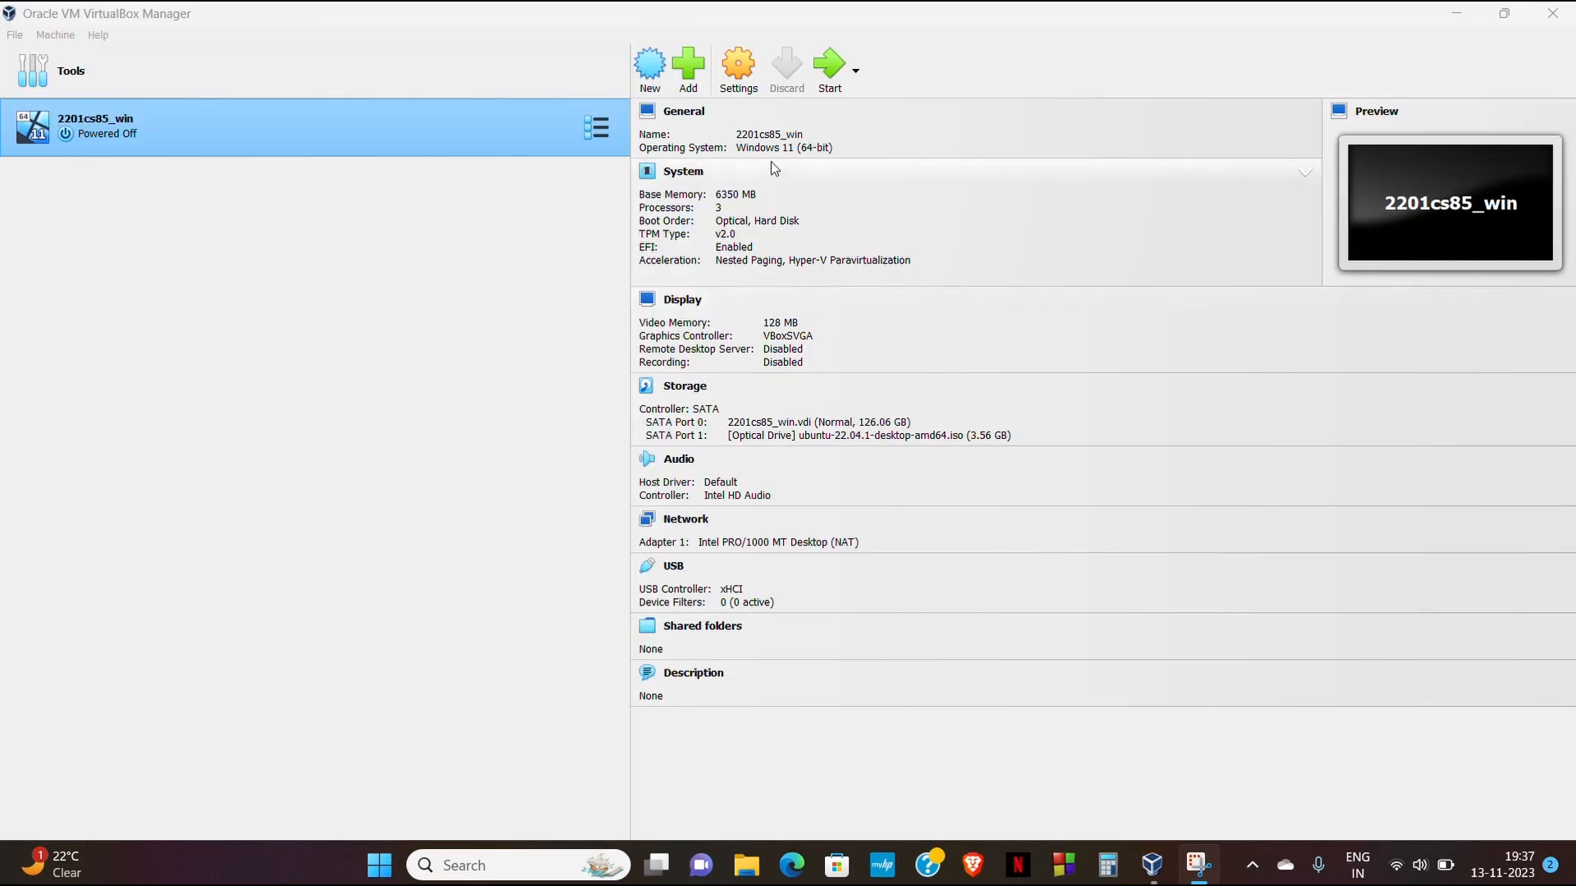
left_click(829, 84)
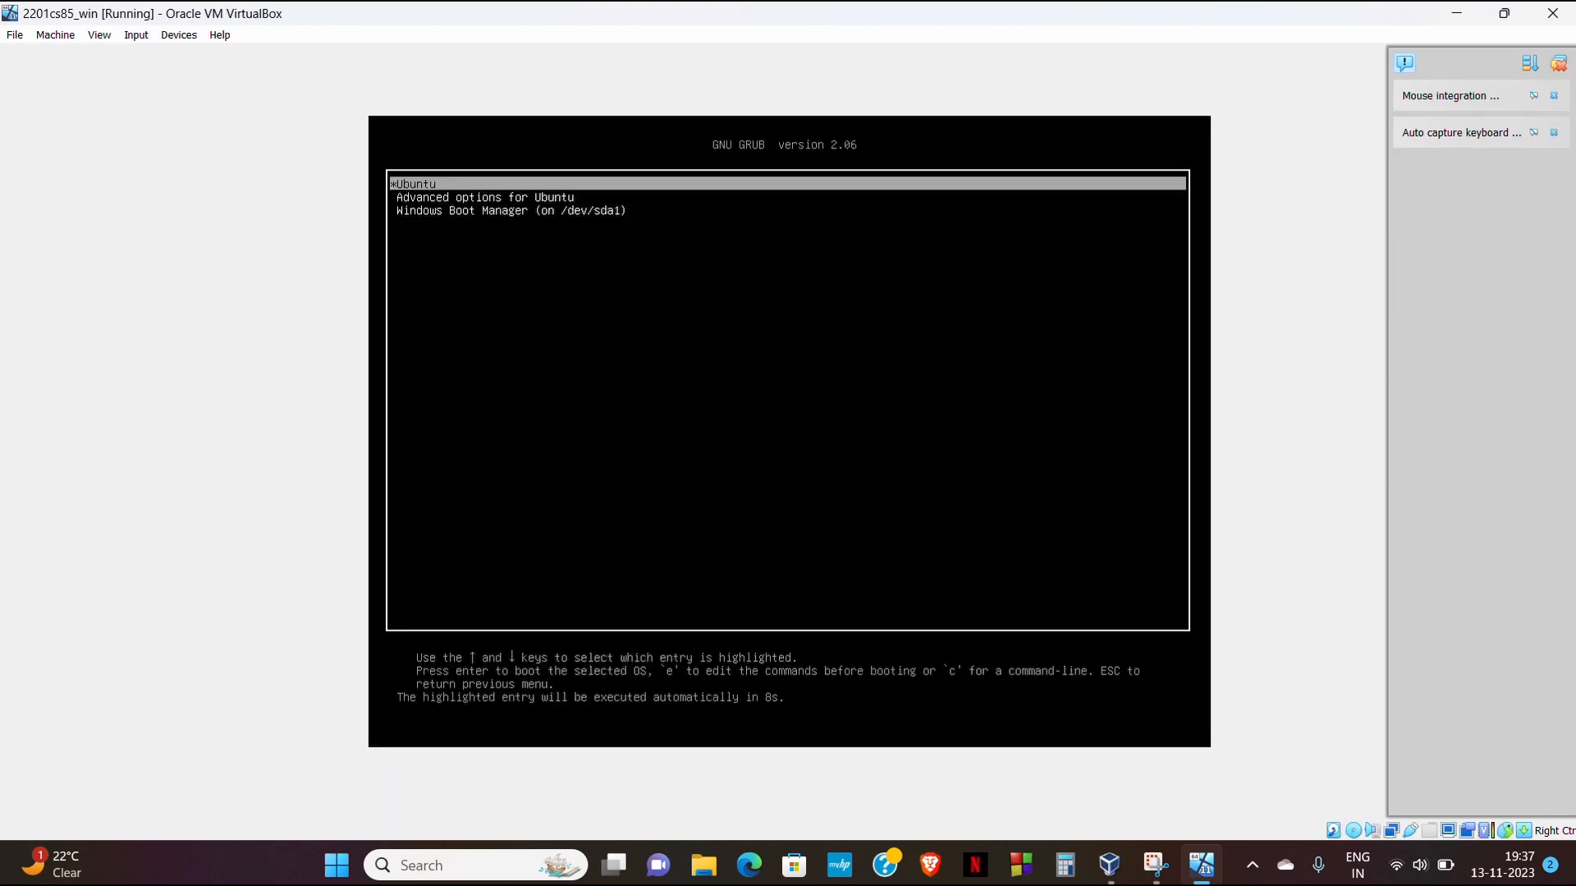
- Boot Ubuntu through Advanced options' 6.2.0-36 recovery mode entry, then resume normal boot
key("Down")
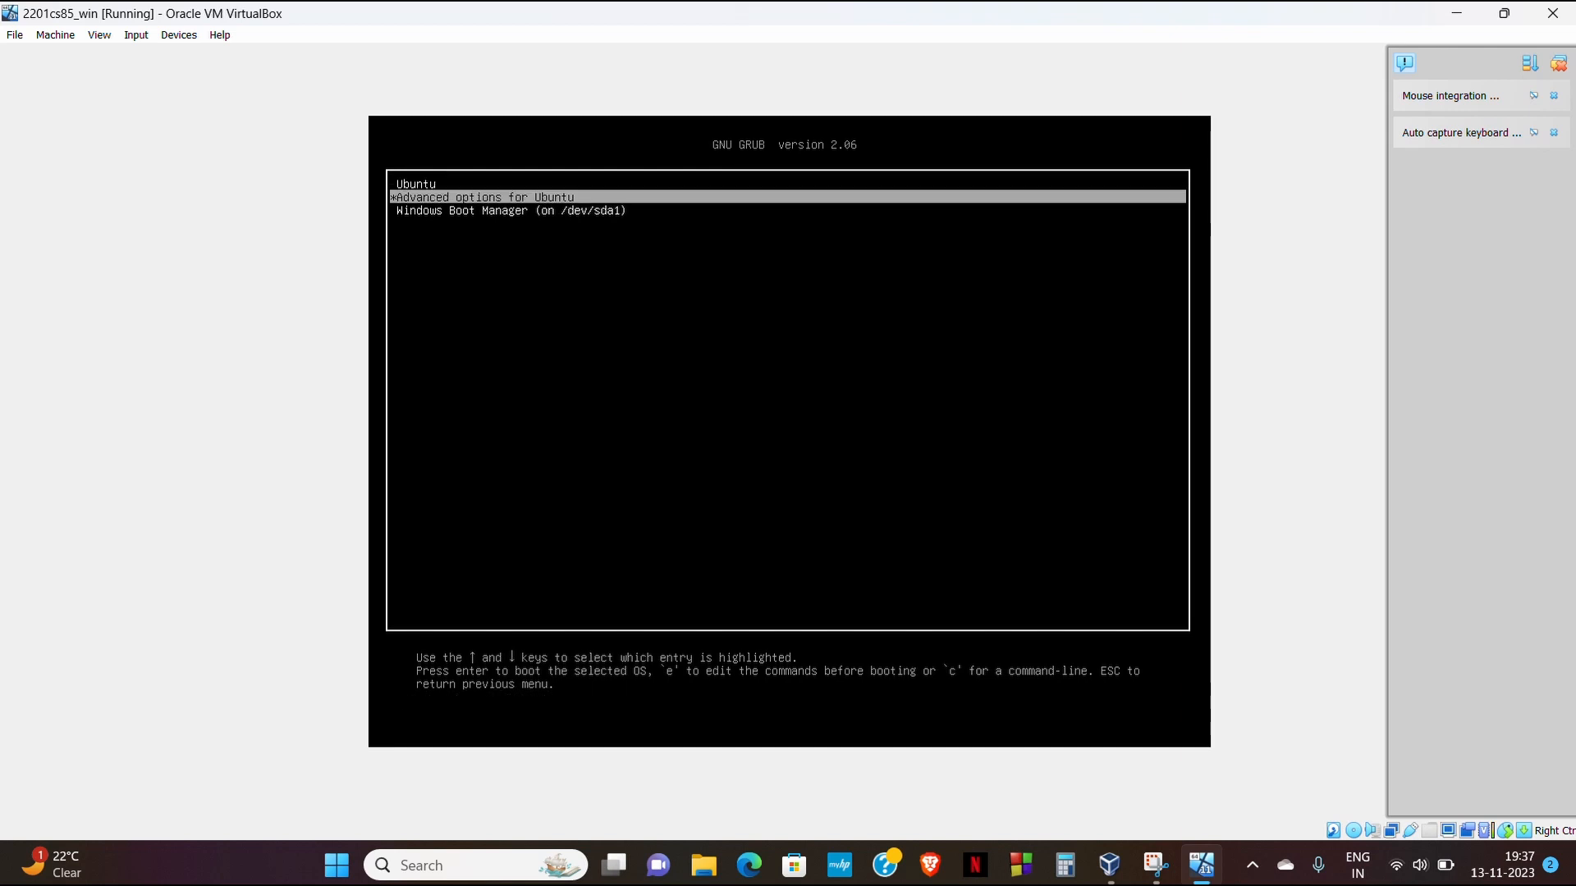
key("Return")
key("Down")
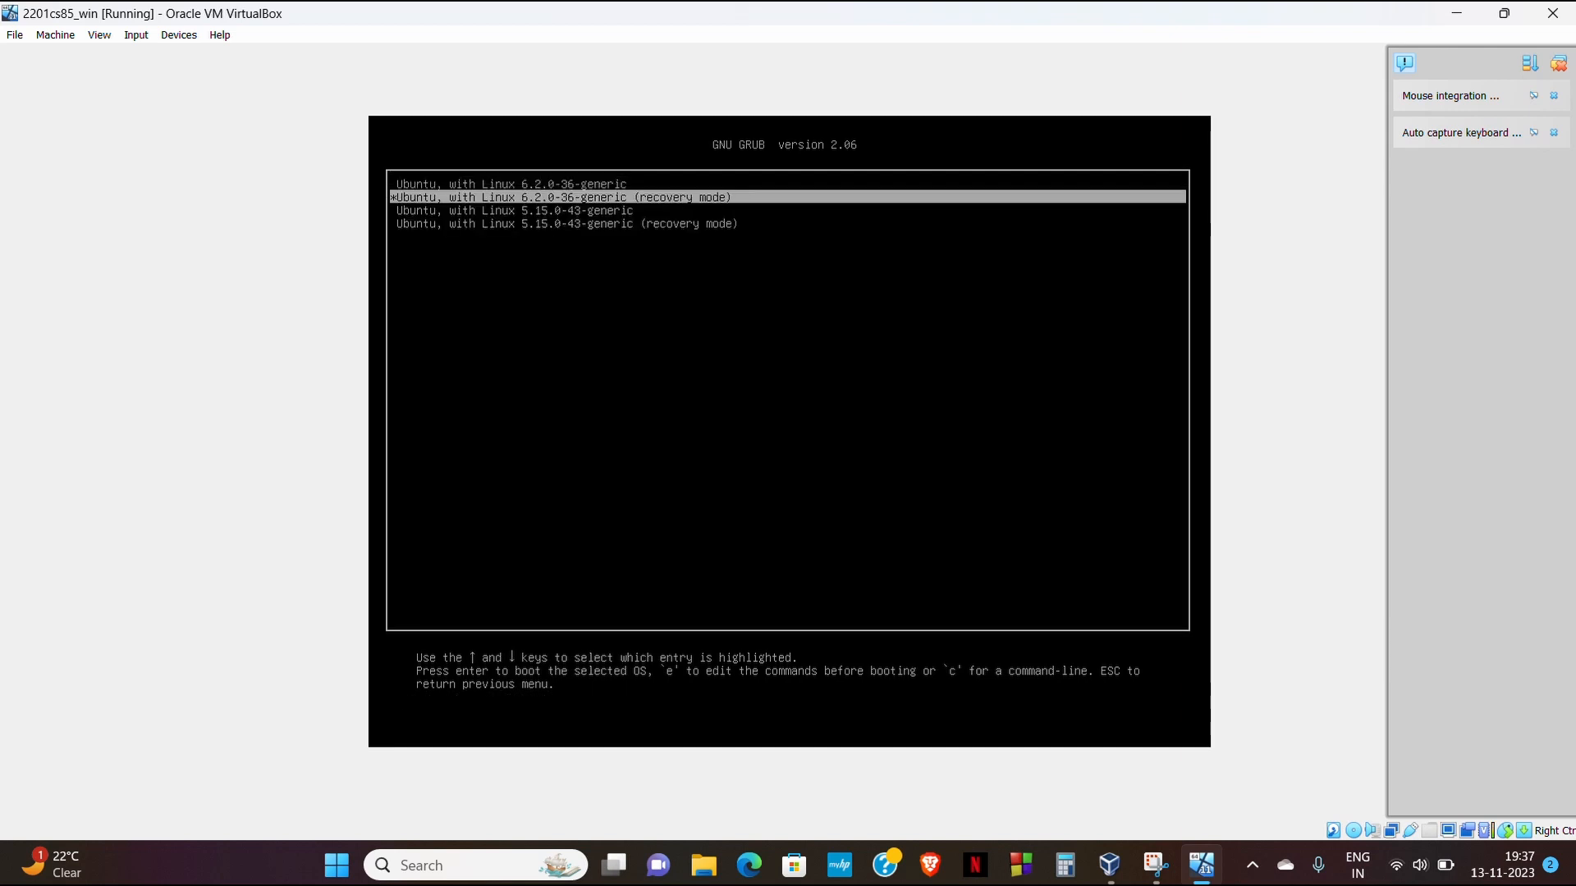
key("Return")
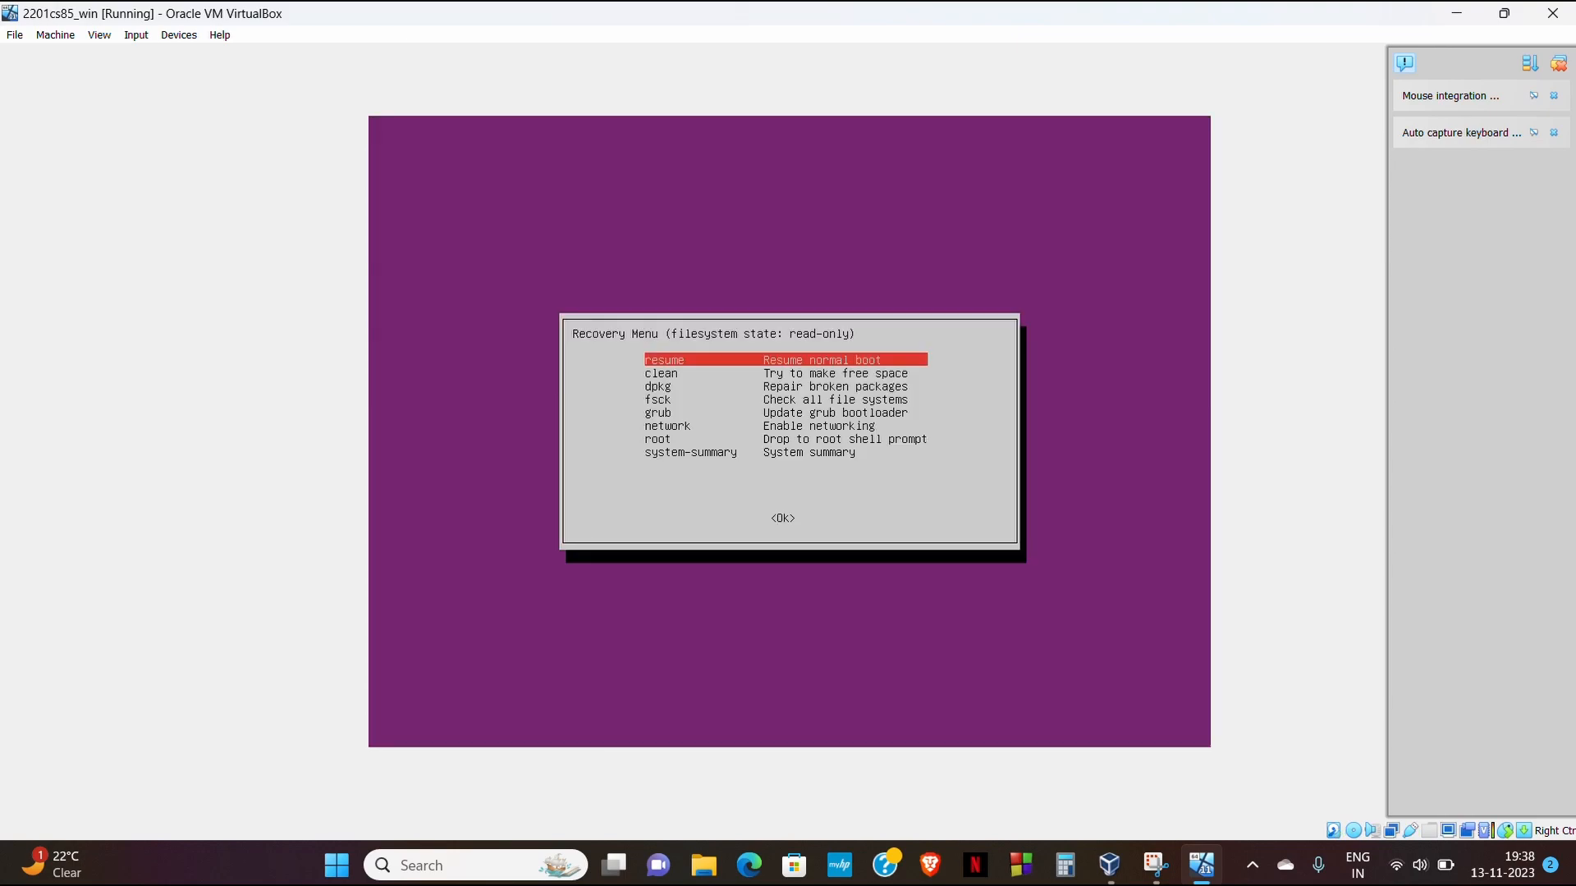
key("Return")
key("Return")
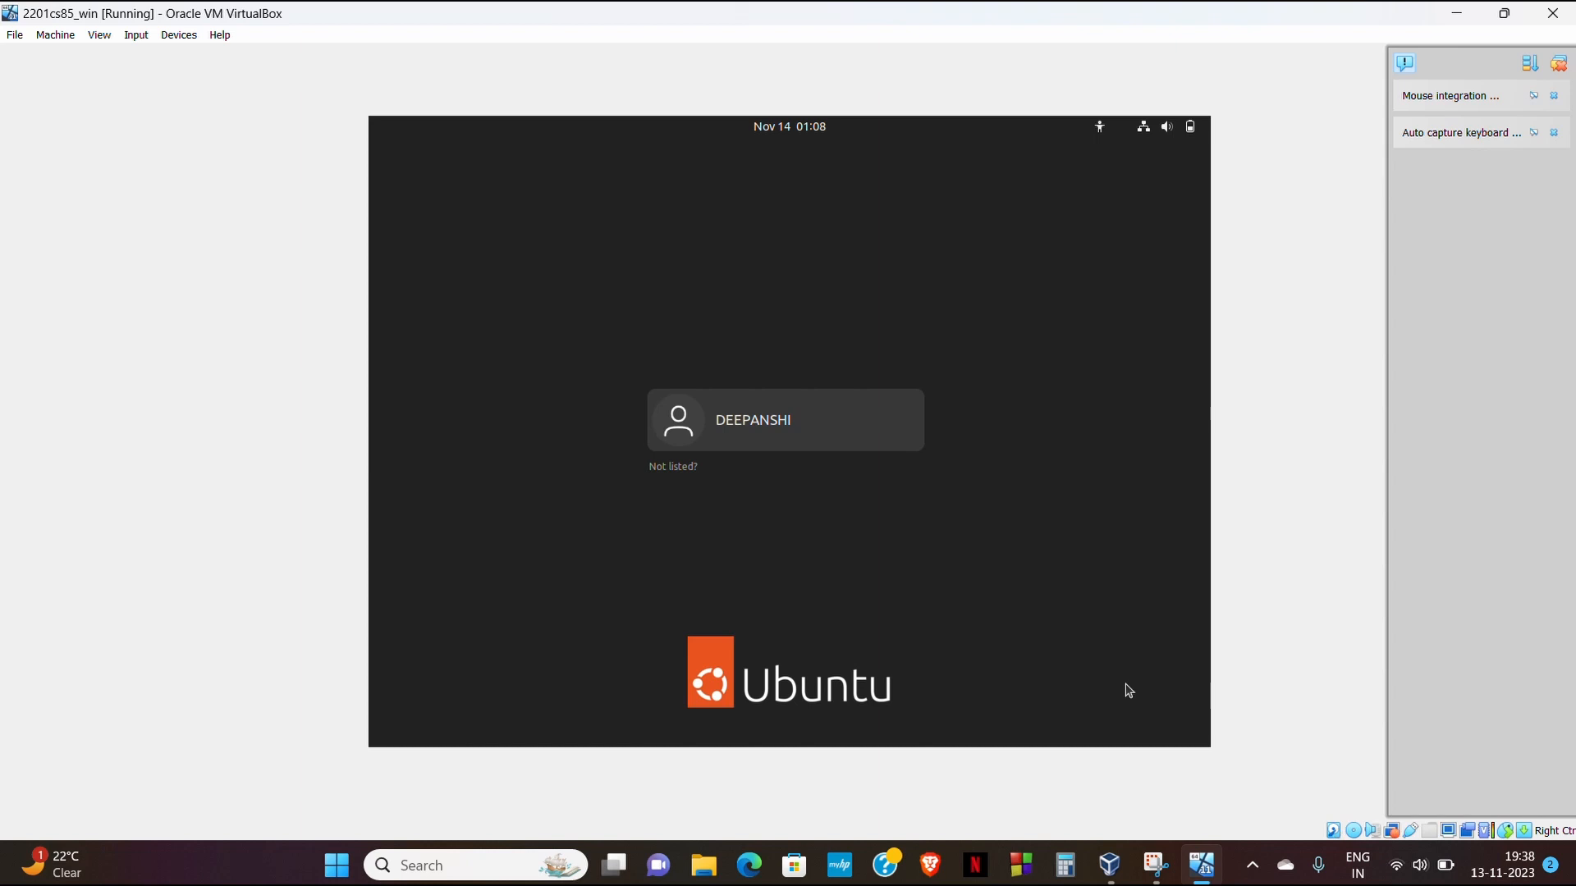
- Log in to Ubuntu as the listed user with the account password
key("Return")
type("••••••••")
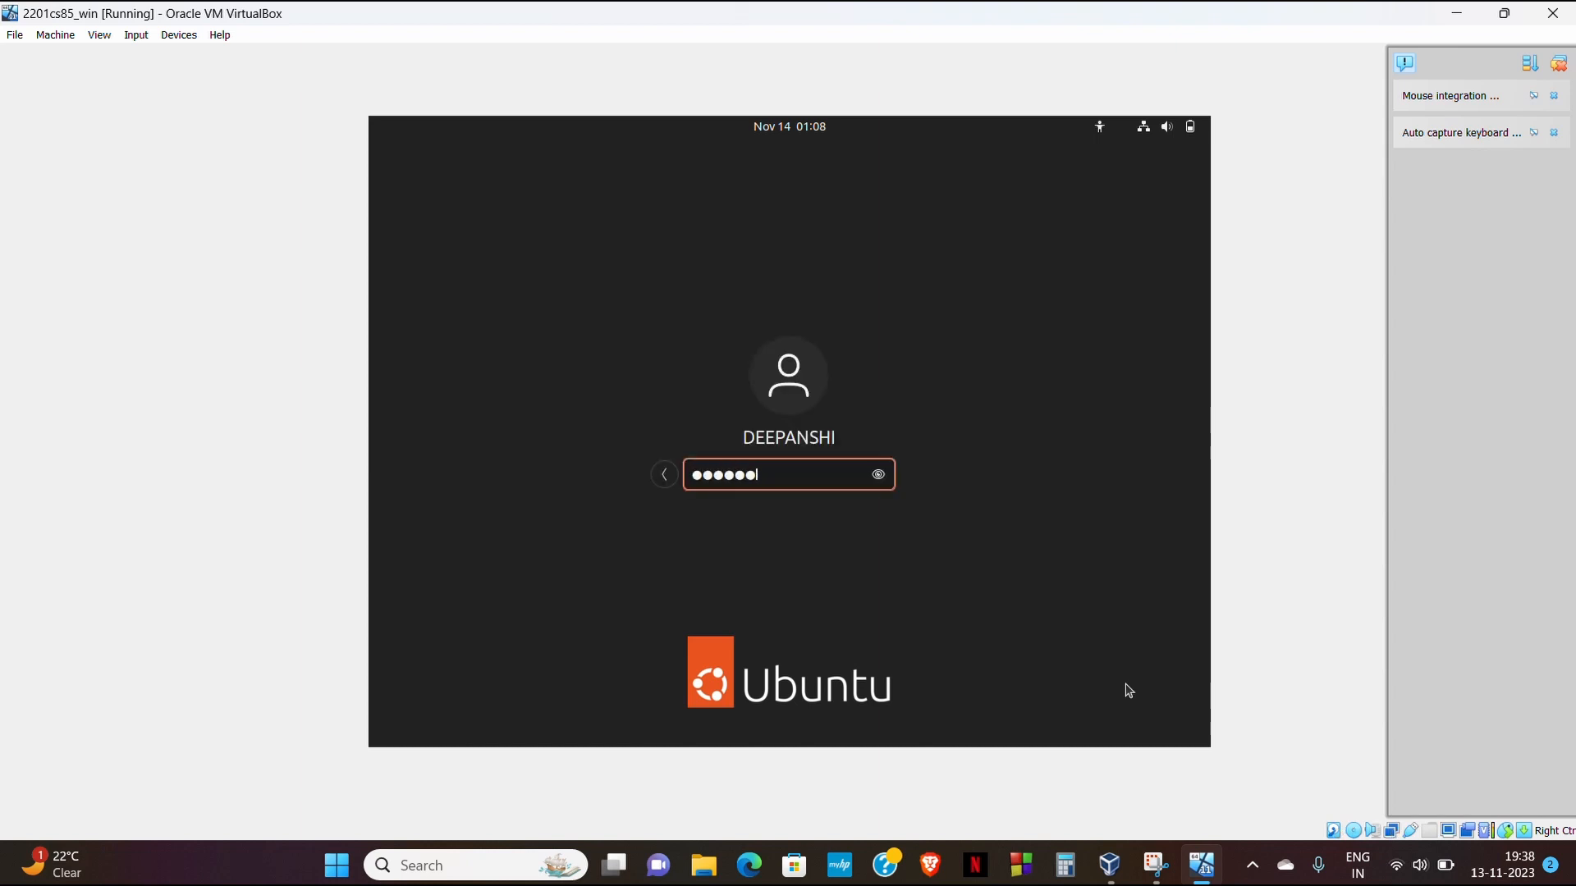
key("Return")
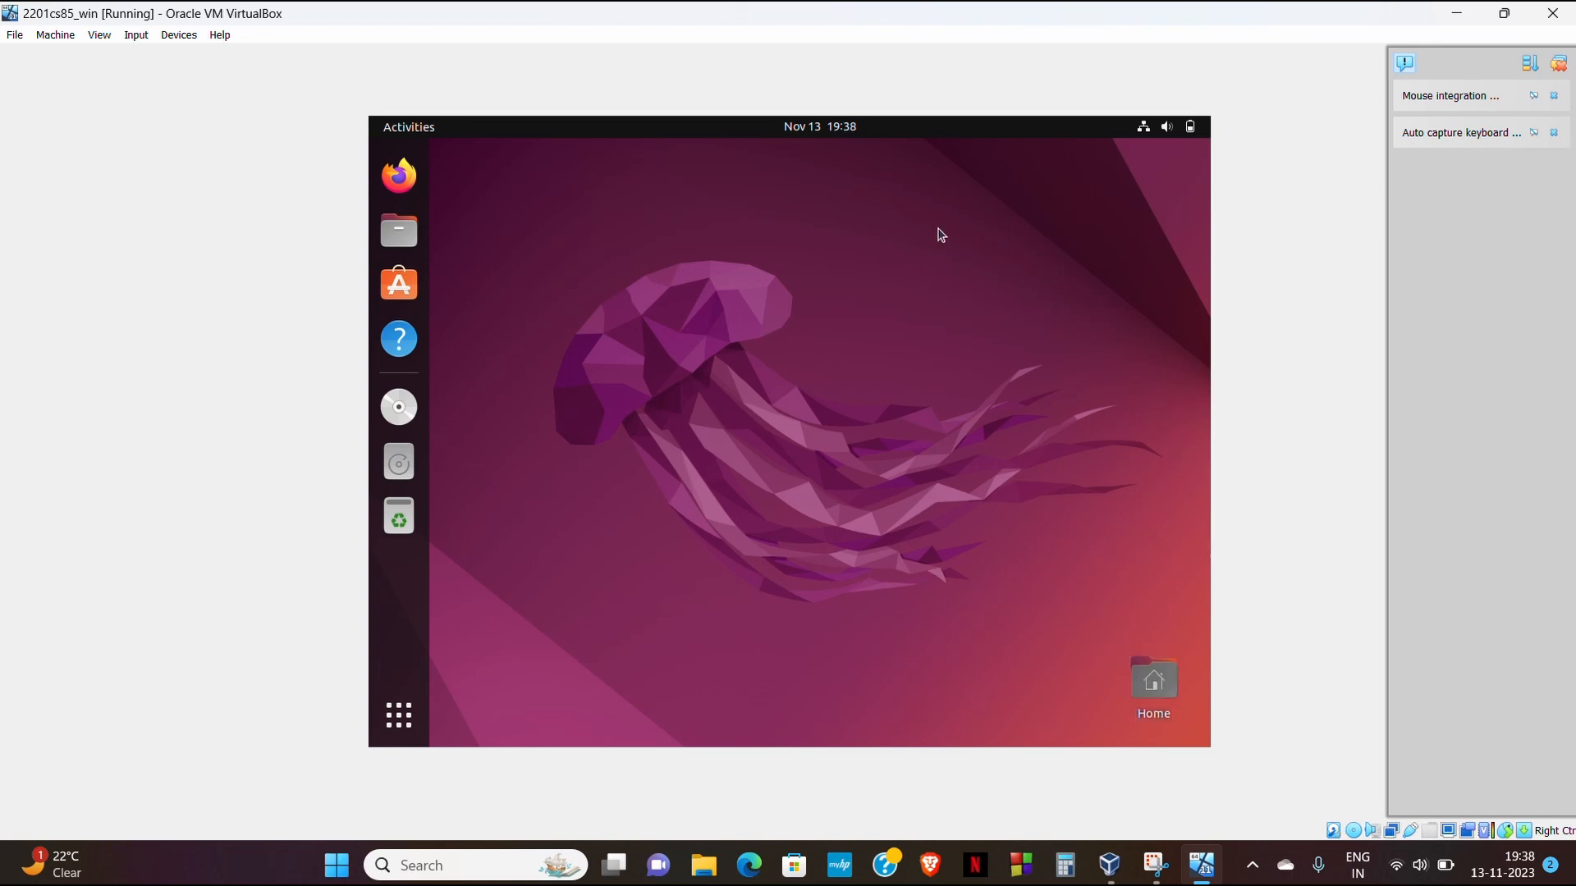
- Open Terminal from the application search, run whoami, then close it with exit
left_click(392, 726)
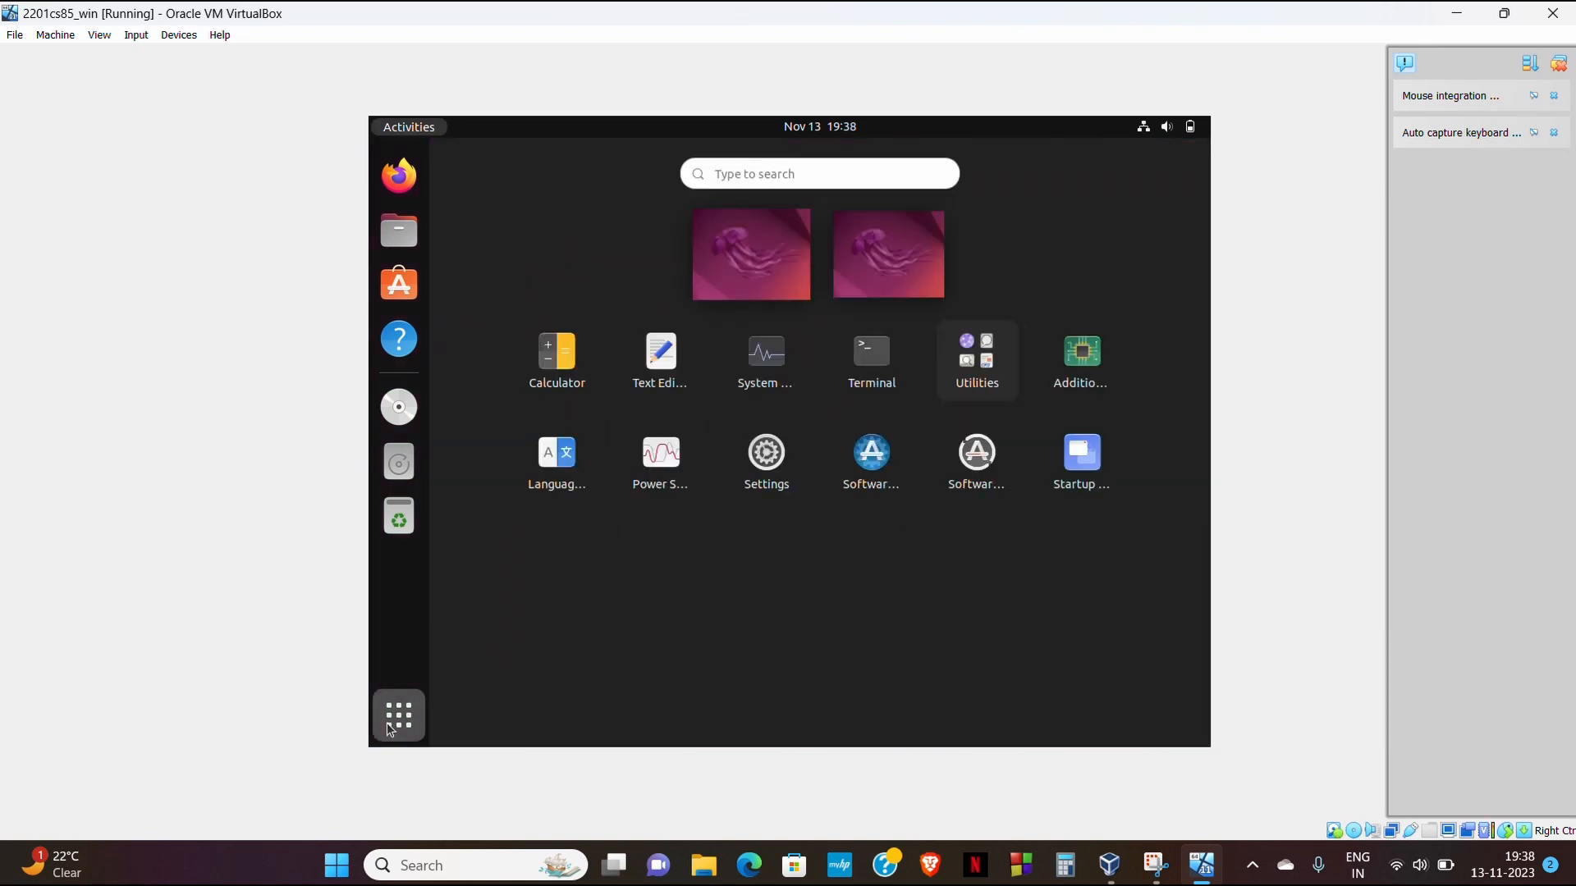
type("cm")
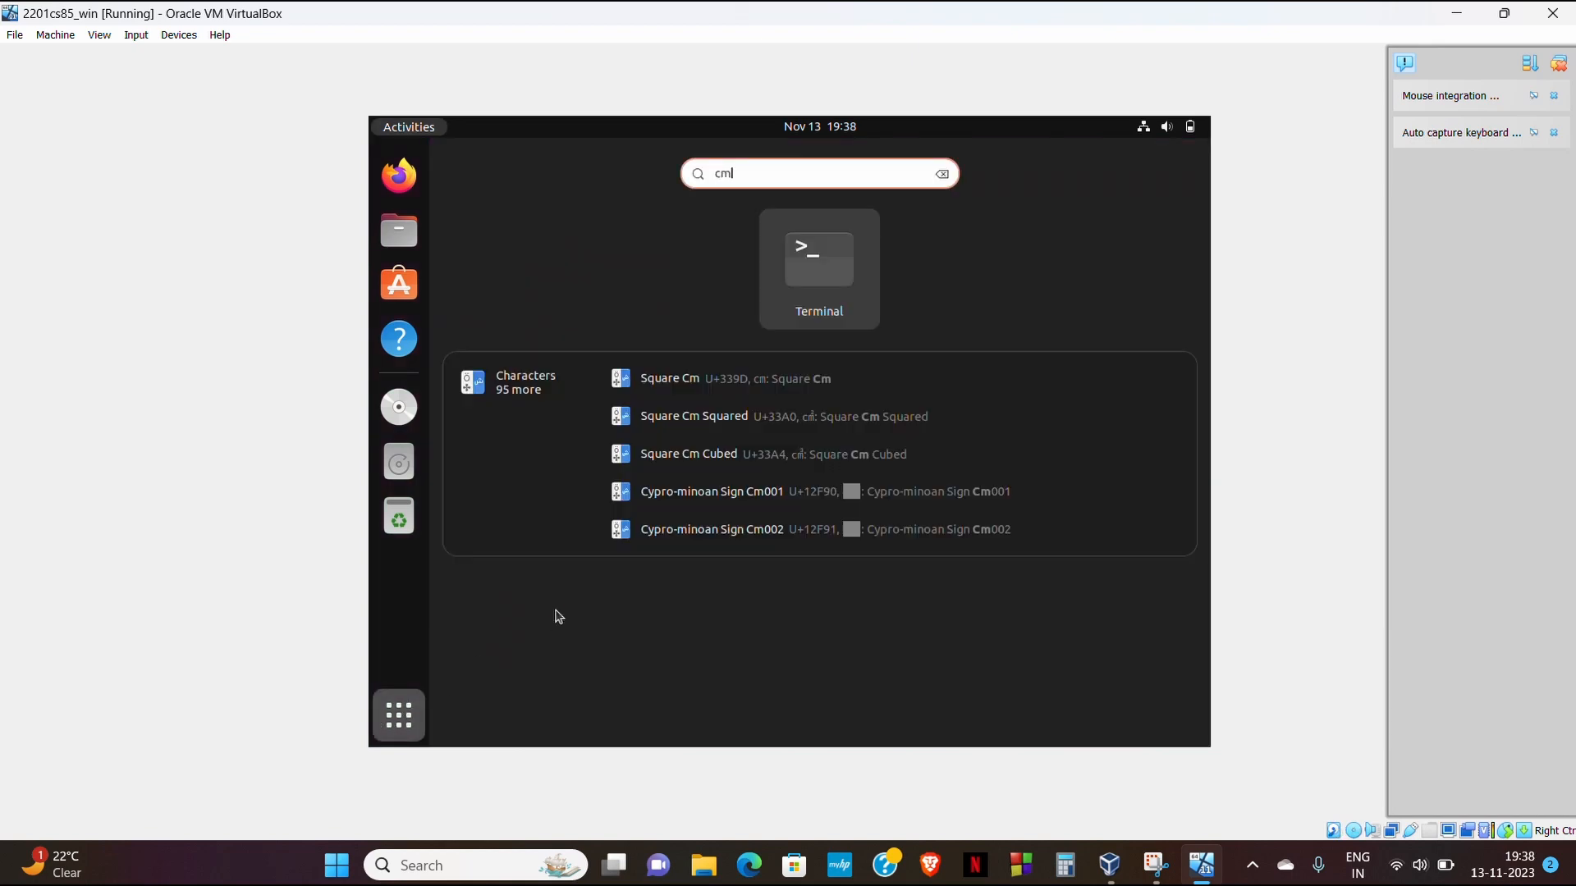
left_click(824, 274)
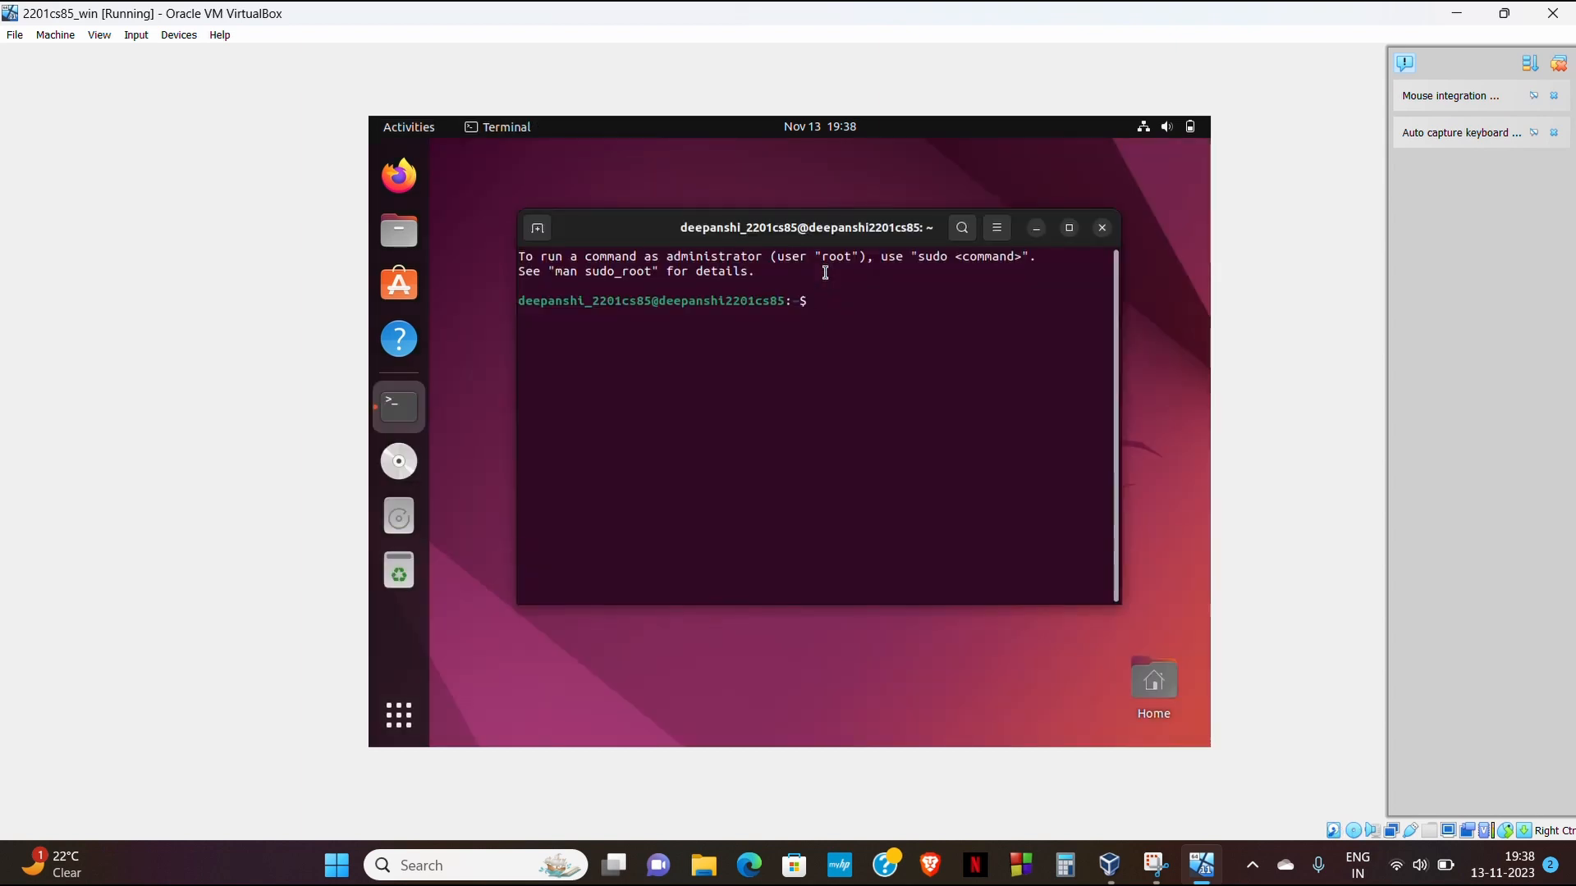
type("whoami")
key("Return")
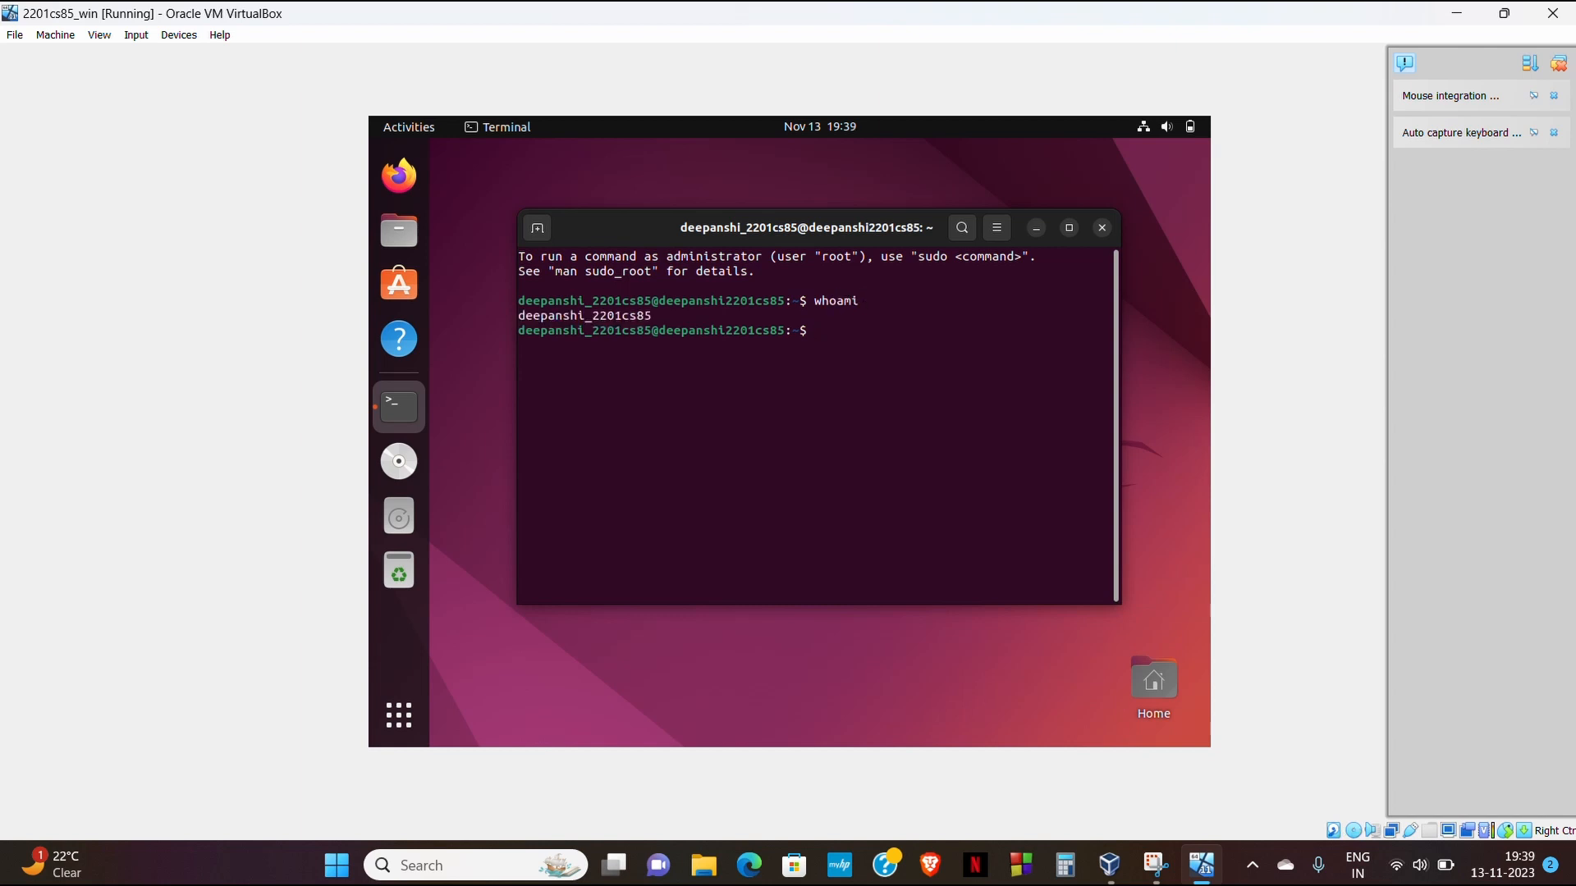
type("exit")
key("Return")
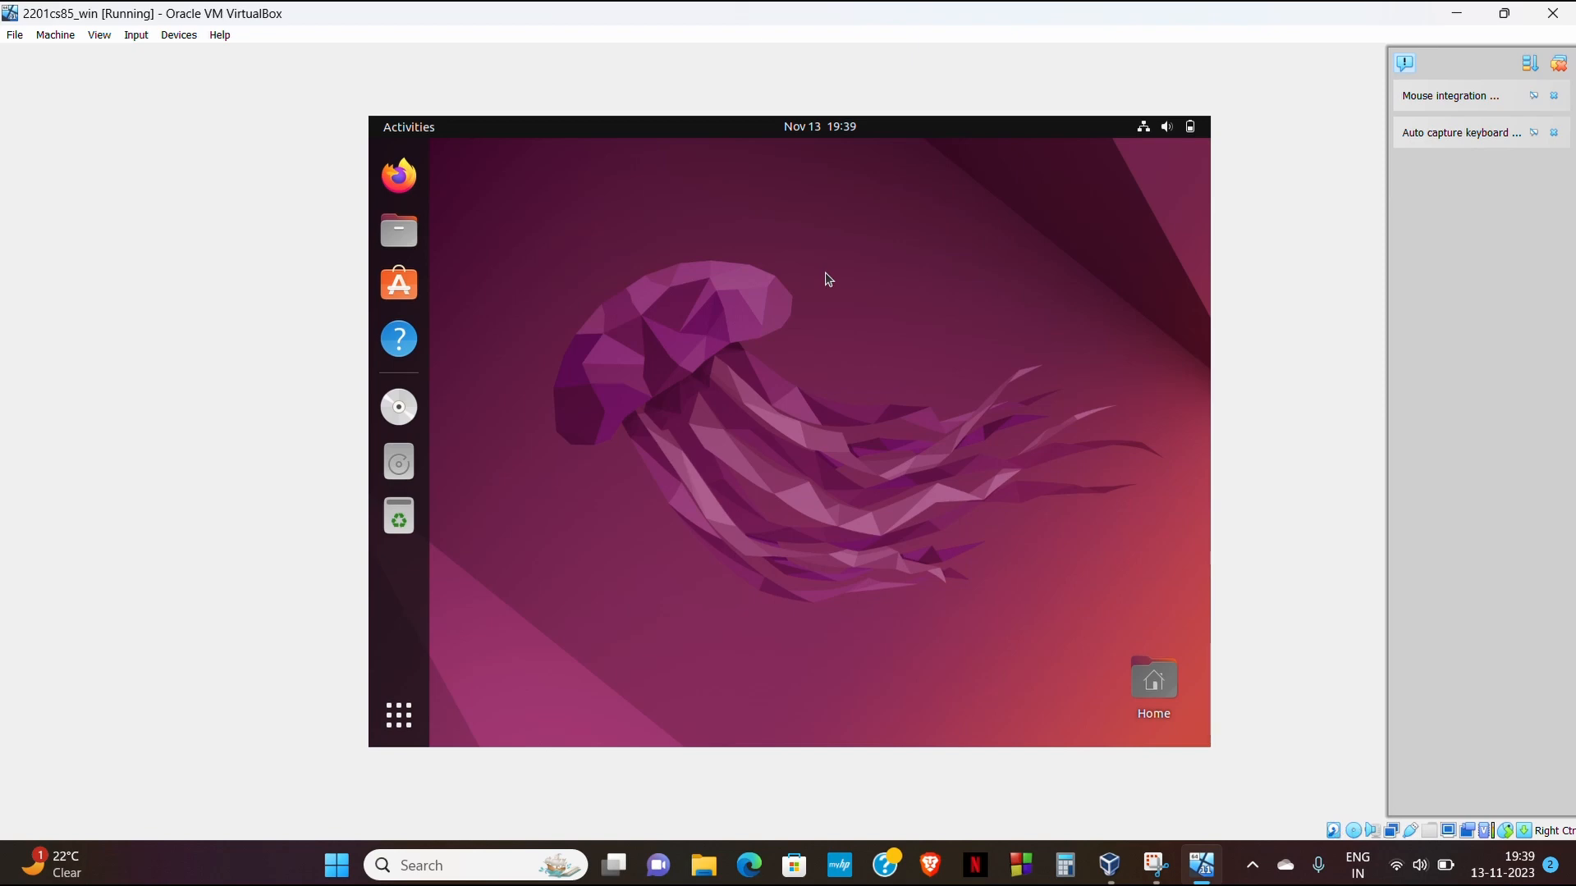
left_click(1192, 128)
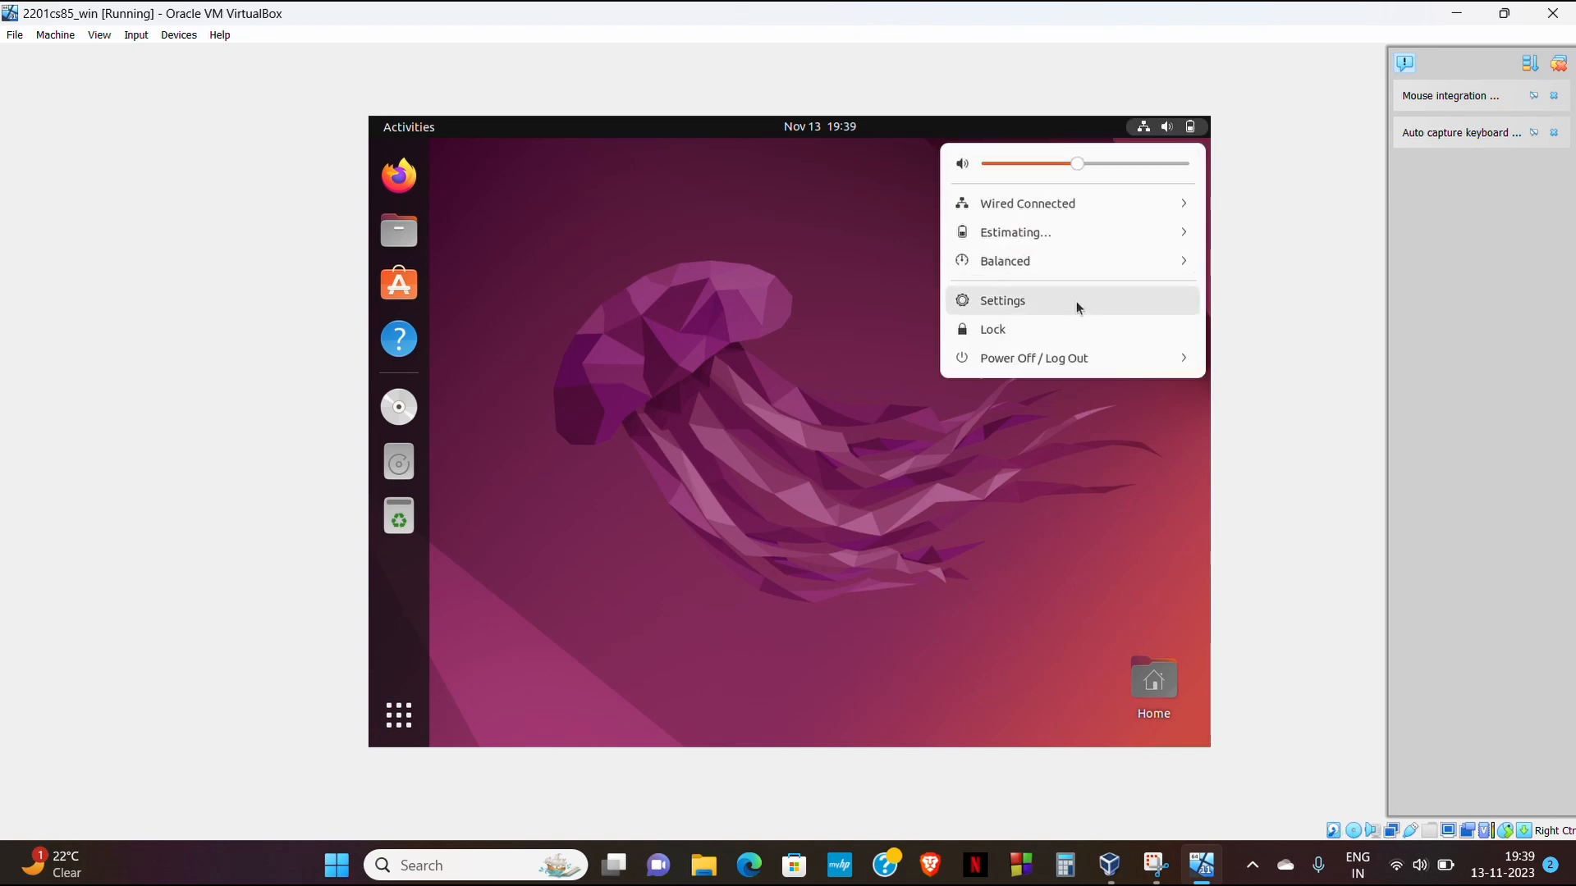
left_click(1055, 359)
left_click(1011, 444)
left_click(905, 480)
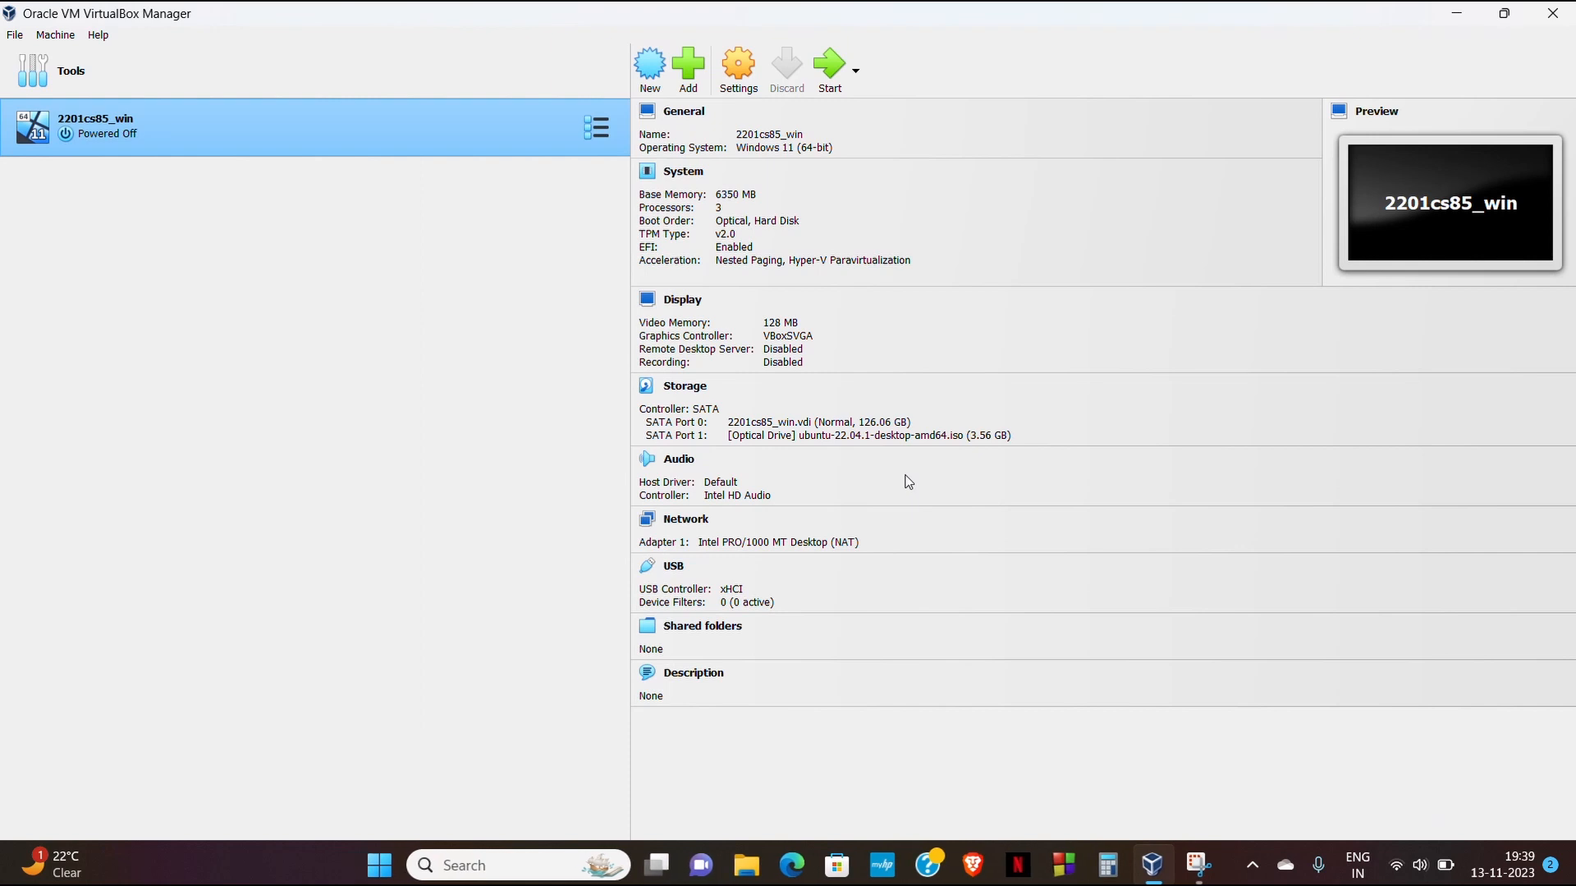
left_click(823, 87)
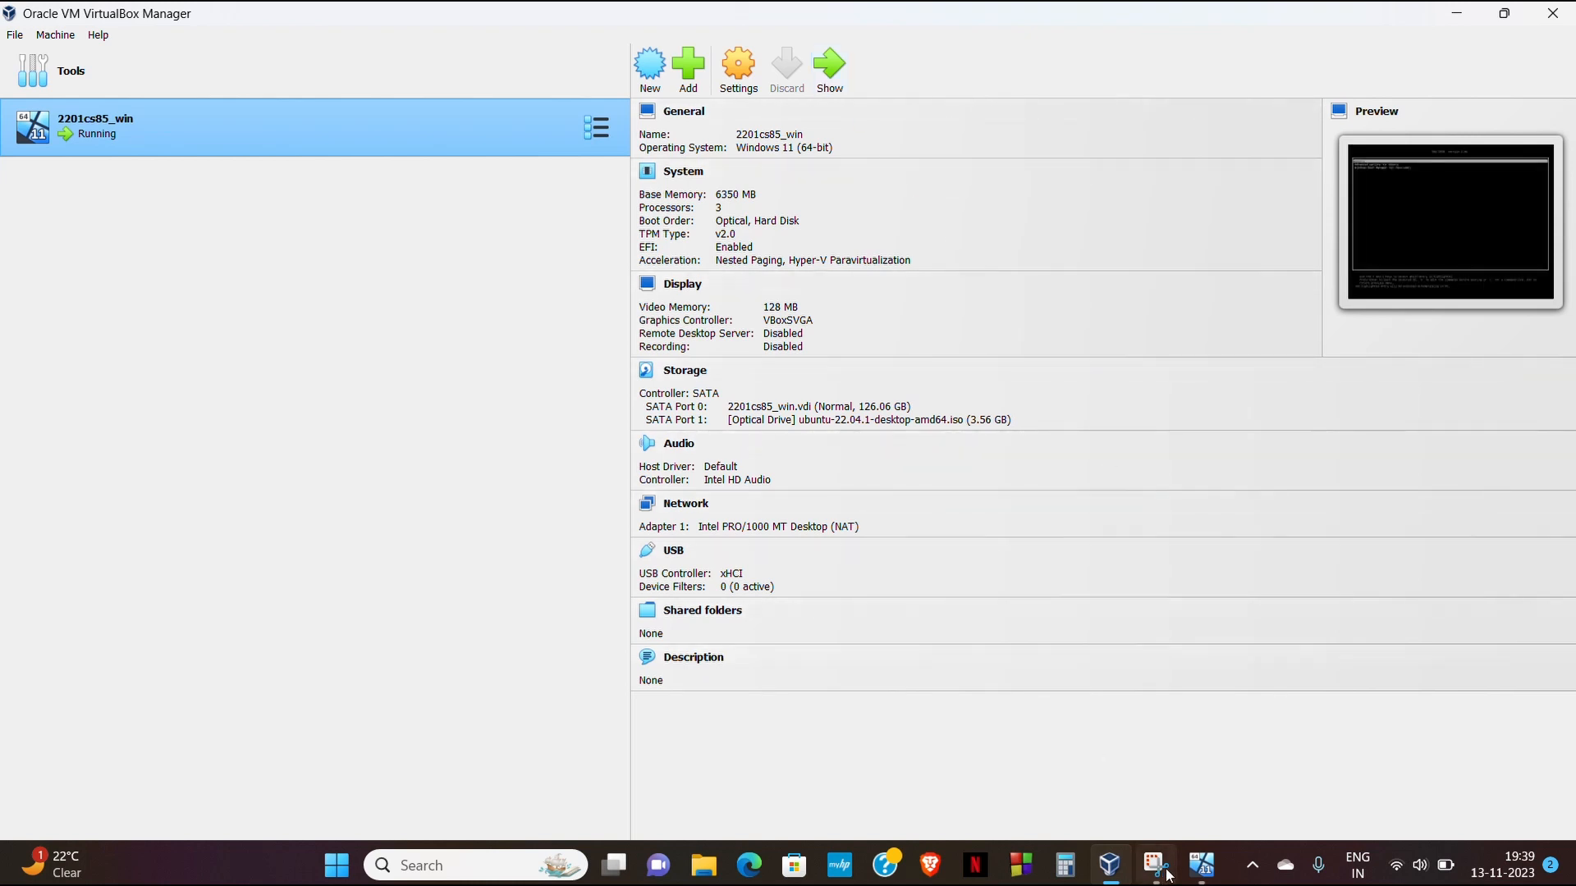
- Bring the running VM's window forward, switch it to full-screen, then back to windowed mode
left_click(1201, 865)
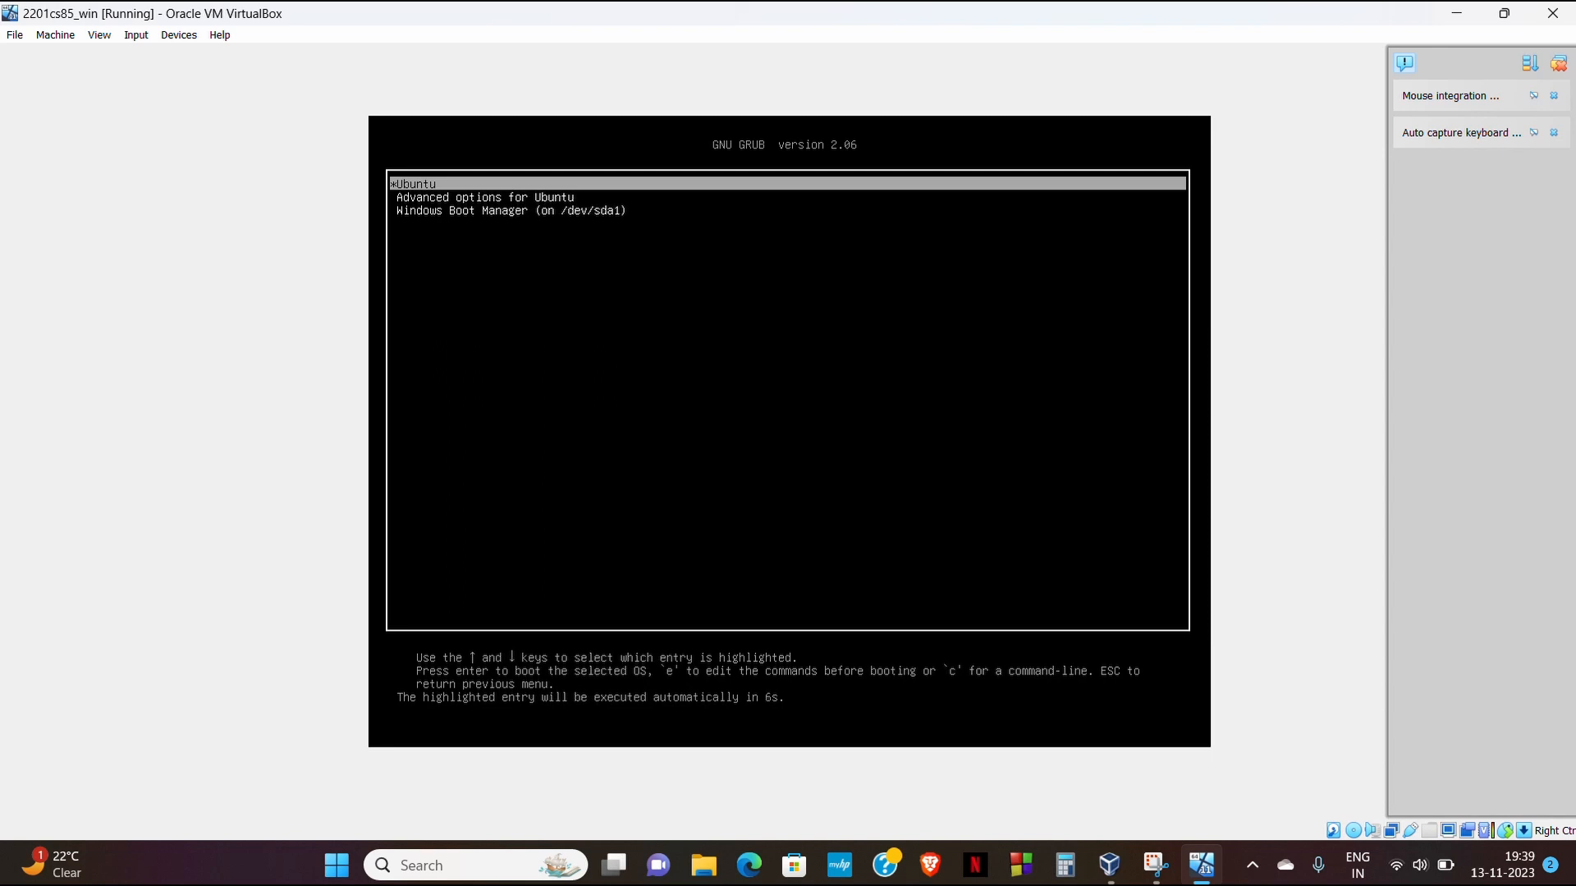
key("Control_R+f")
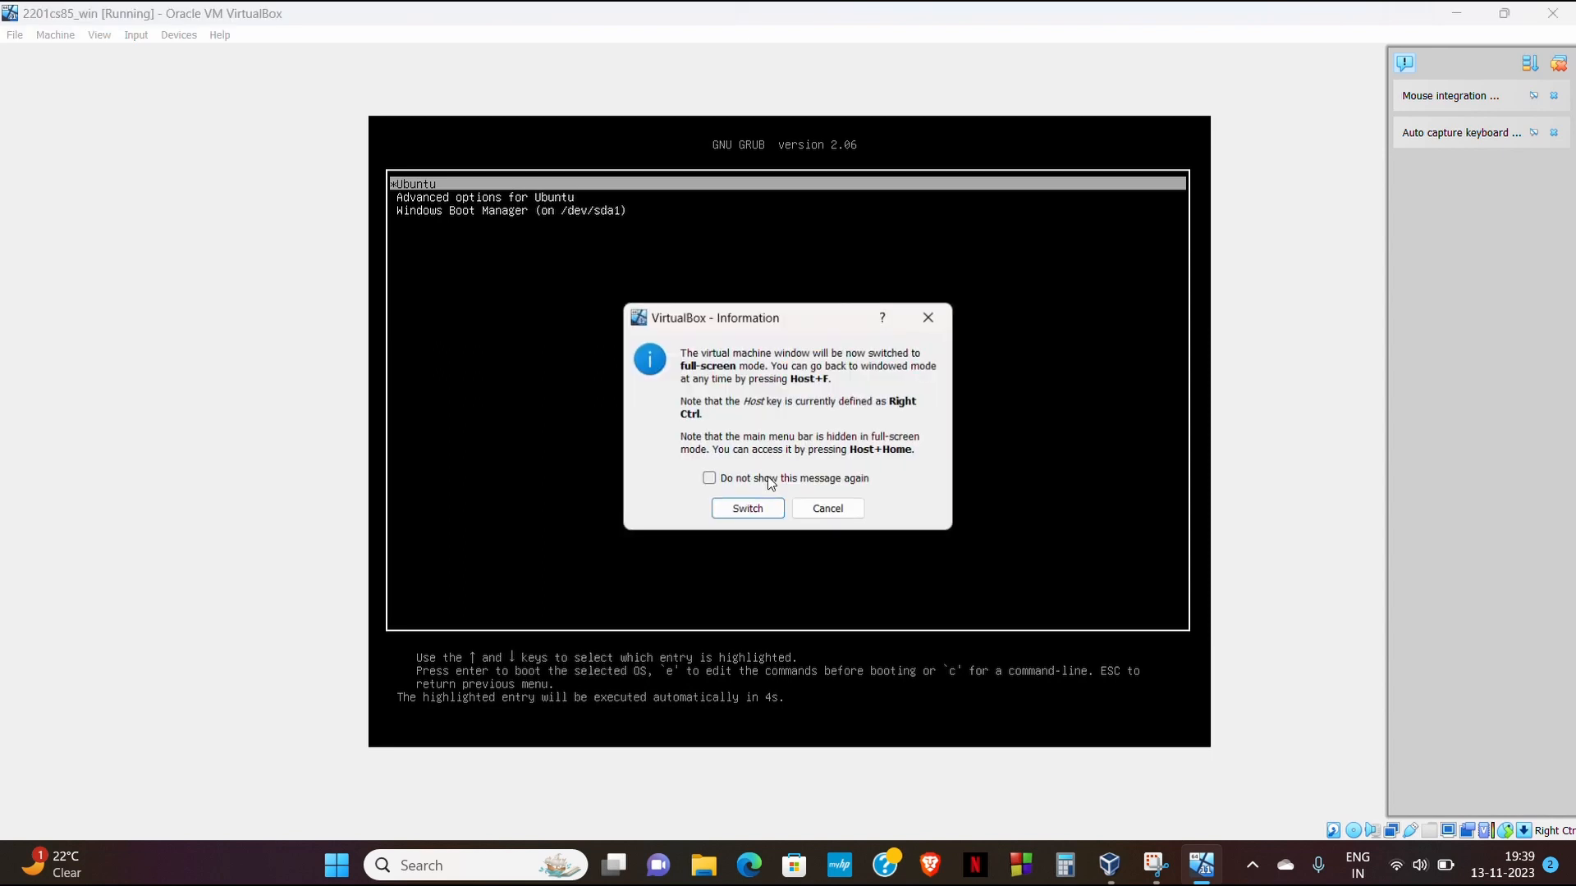
left_click(747, 512)
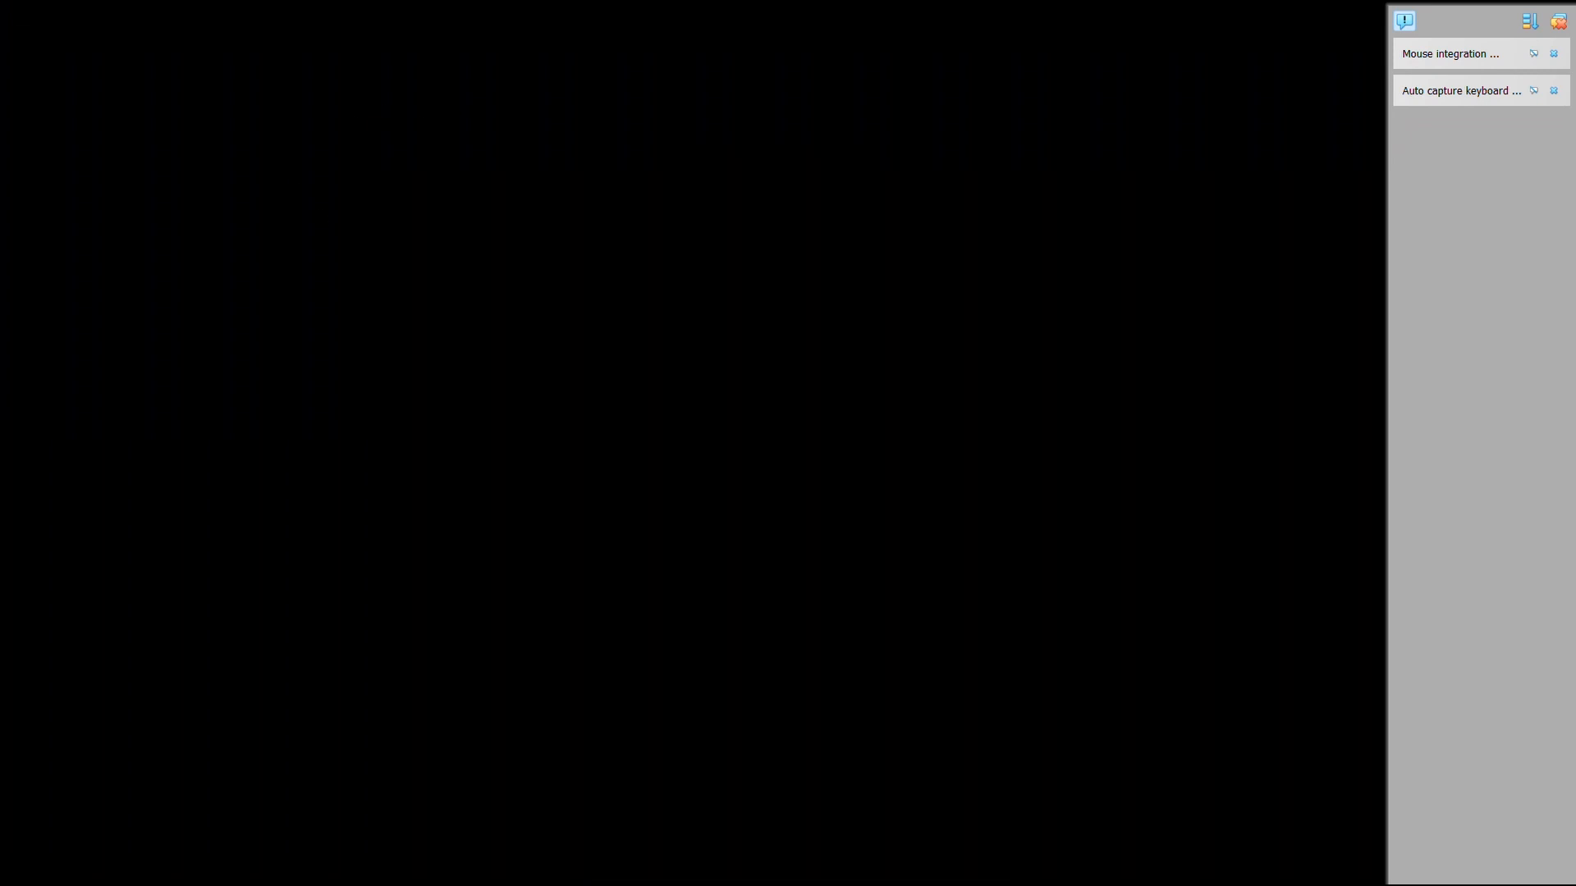
key("Control_R+f")
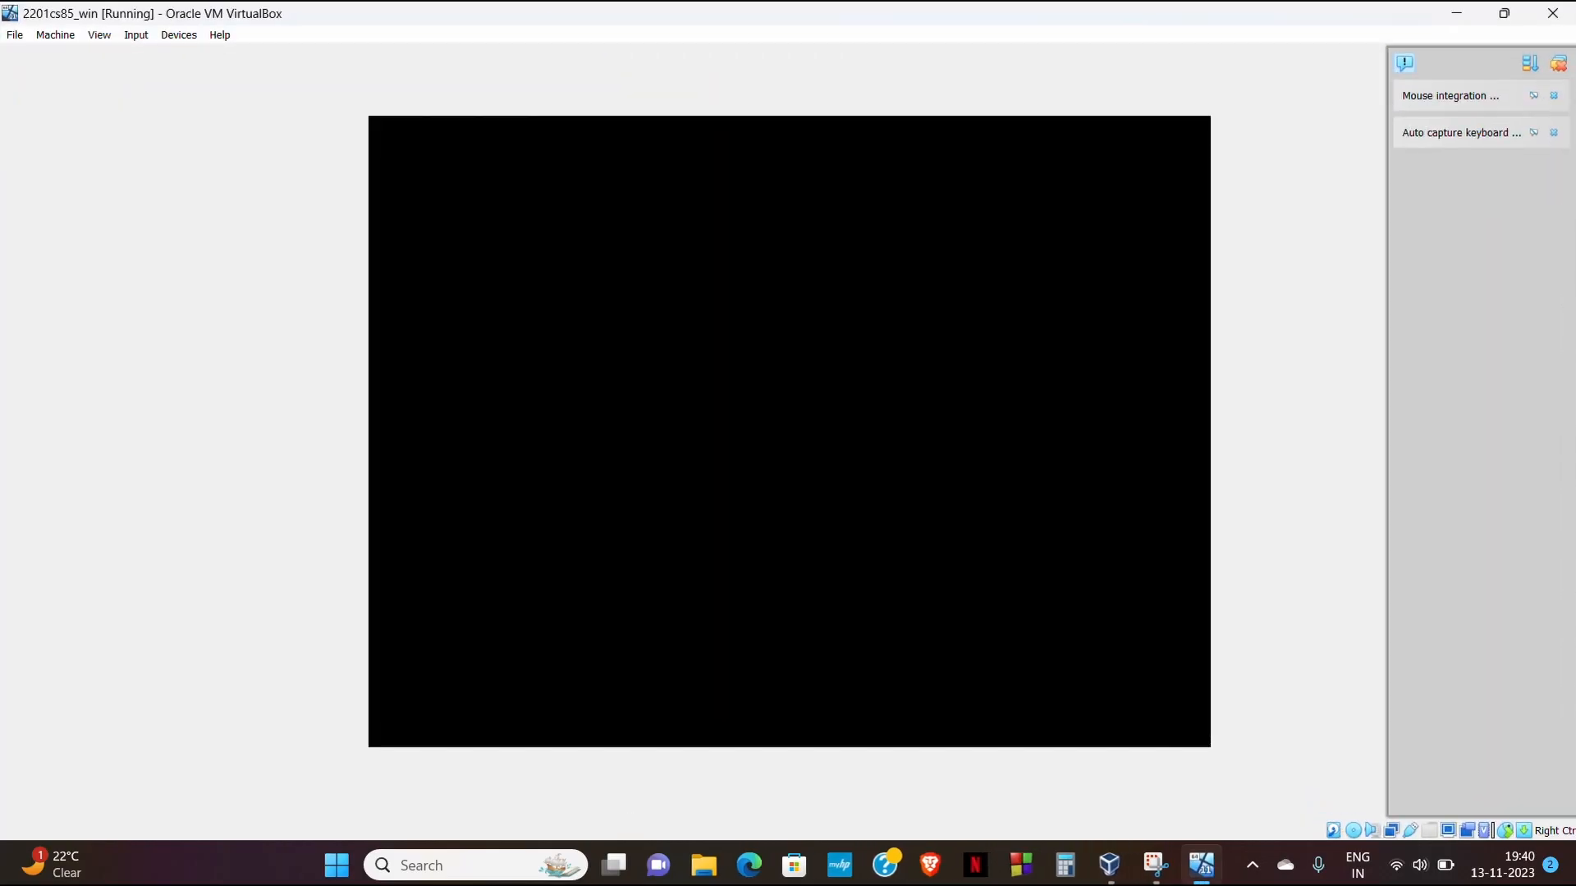